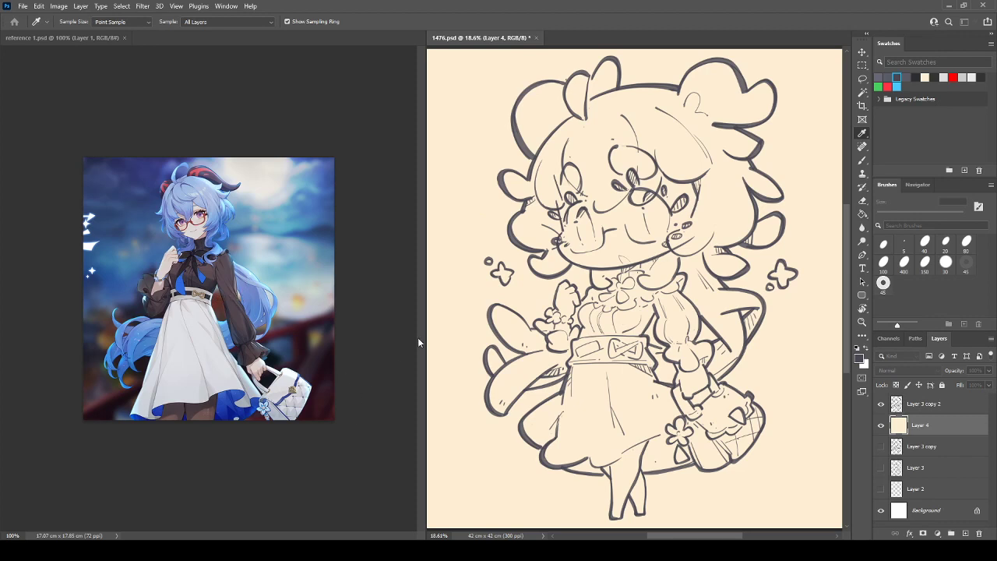
# Enlarge the brush to 400 px and paint light peach skin shading across the chibi's face on Layer 4
pyautogui.press('b')
pyautogui.press(']')
pyautogui.press(']')
pyautogui.press(']')
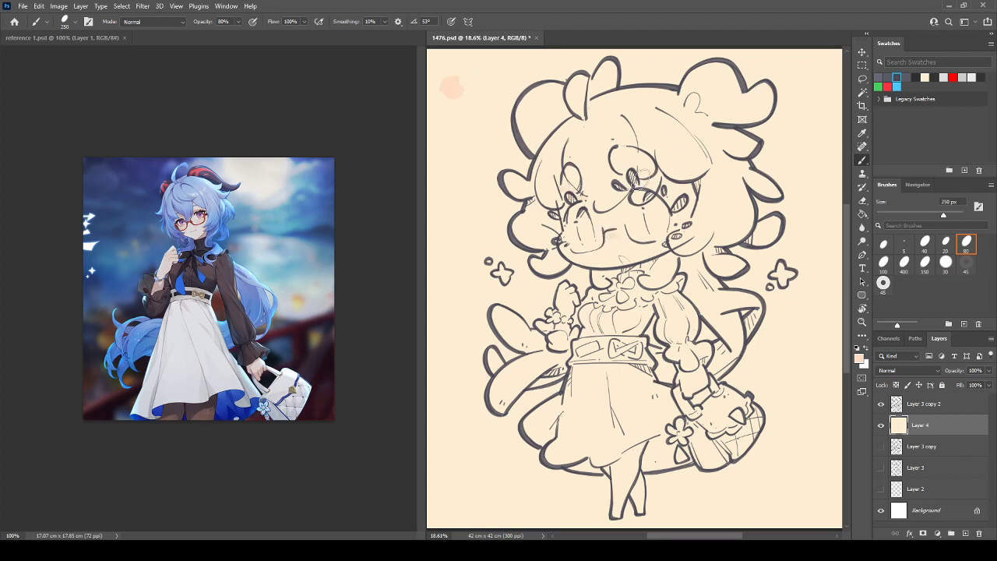
pyautogui.press(']')
pyautogui.press(']')
pyautogui.moveTo(676, 196); pyautogui.dragTo(685, 187)
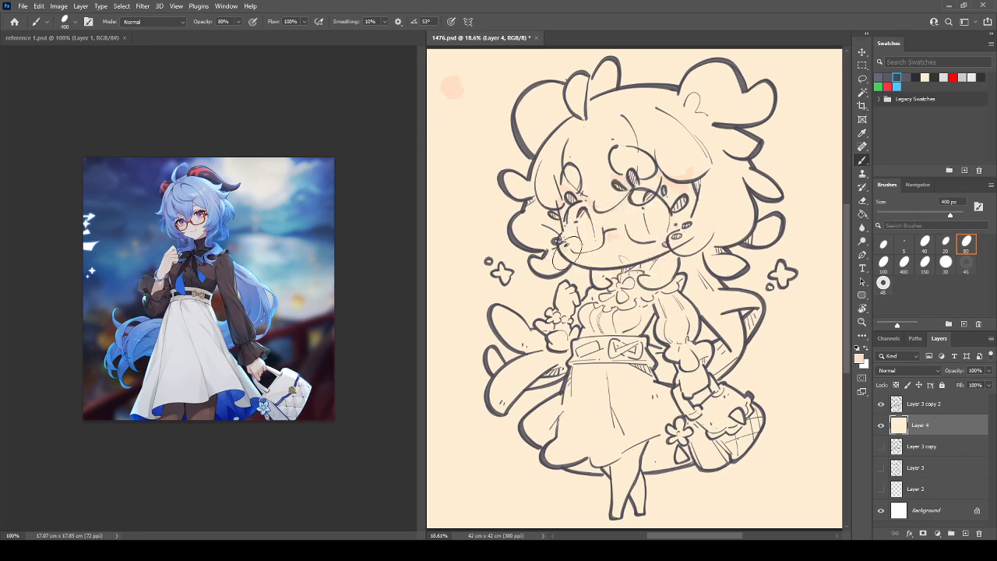
pyautogui.click(681, 232)
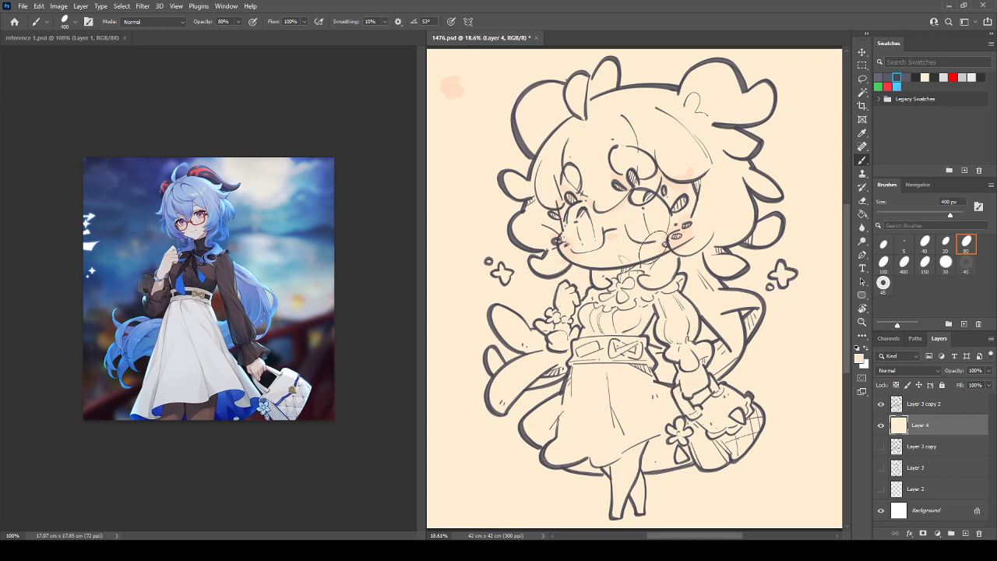
# Add a deeper peach swatch under the first one and shade the face, neck and hands with it
pyautogui.keyDown('alt'); pyautogui.click(689, 387); pyautogui.keyUp('alt')
pyautogui.keyDown('alt'); pyautogui.click(682, 379); pyautogui.keyUp('alt')
pyautogui.press('i')
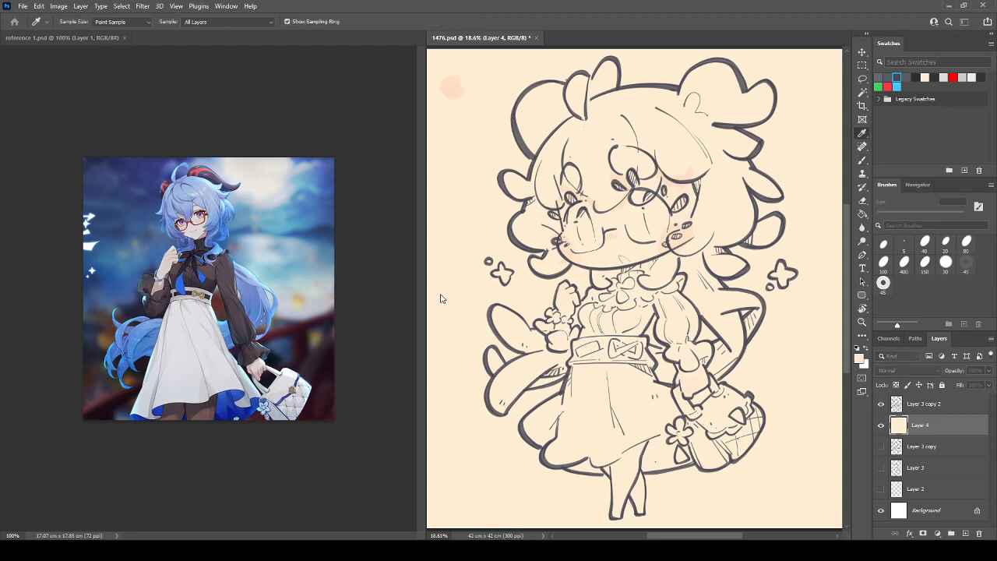
pyautogui.press('b')
pyautogui.moveTo(448, 103); pyautogui.dragTo(462, 99)
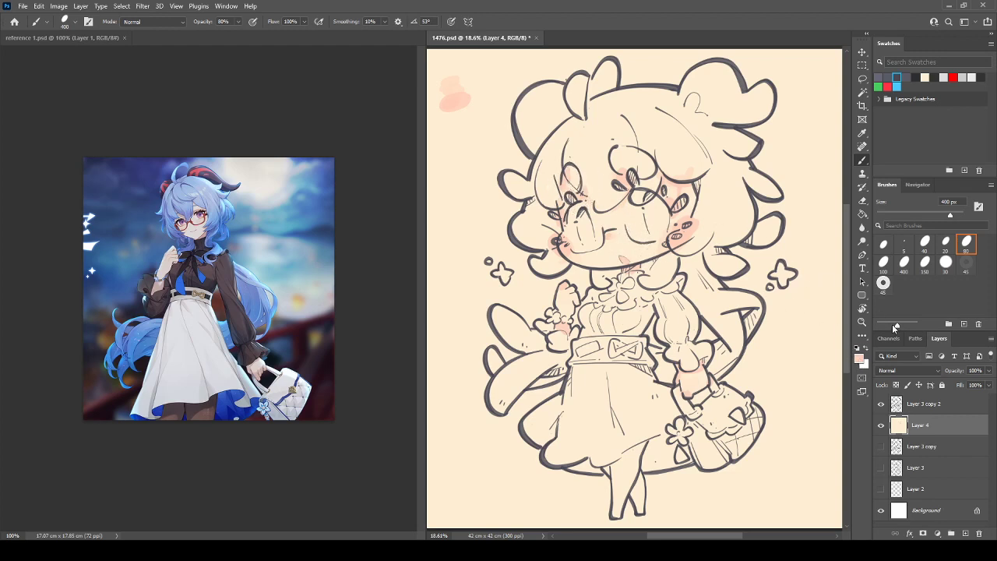
# Add a stronger pink swatch below the peach ones and paint blush on both cheeks
pyautogui.press('i')
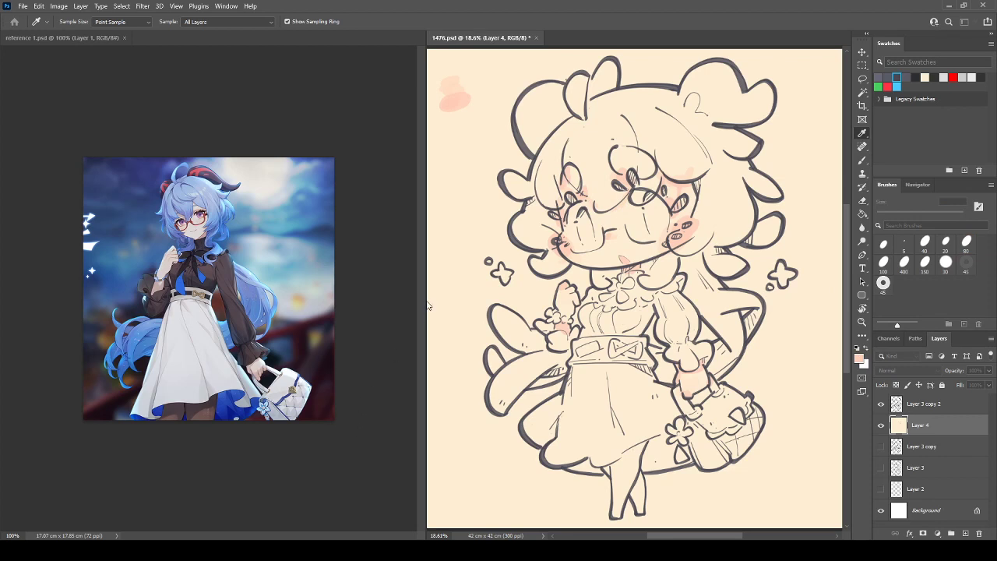
pyautogui.press('b')
pyautogui.moveTo(467, 122); pyautogui.dragTo(456, 116)
pyautogui.moveTo(564, 223); pyautogui.dragTo(564, 229)
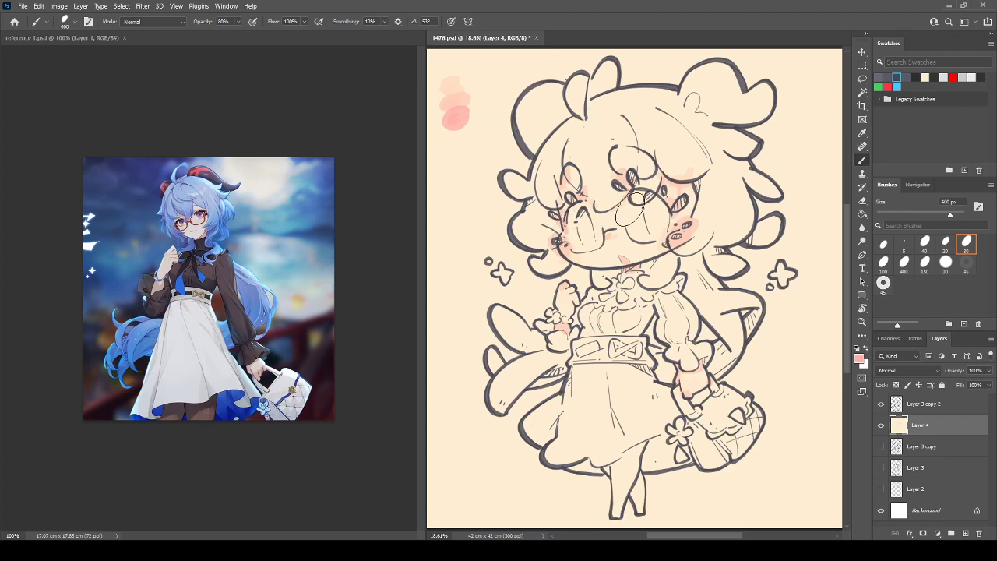
pyautogui.moveTo(670, 211)
pyautogui.mouseDown()
pyautogui.moveTo(676, 216)
pyautogui.moveTo(629, 218)
pyautogui.mouseUp()
pyautogui.moveTo(687, 231); pyautogui.dragTo(690, 229)
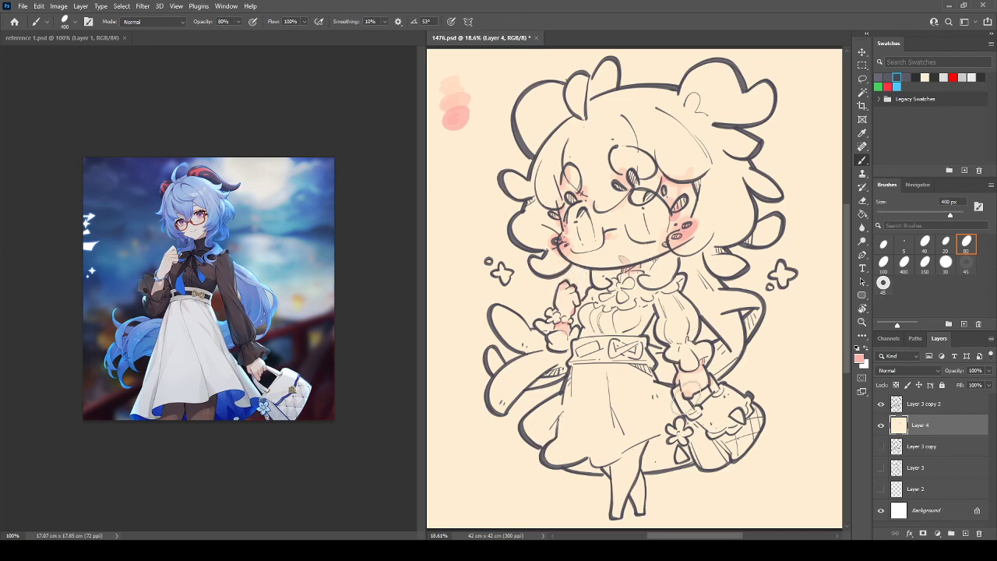
# Undo the last pink stroke on the hand holding the bag and rework the hand shading with a sampled skin tone
pyautogui.moveTo(682, 394)
pyautogui.mouseDown()
pyautogui.moveTo(701, 382)
pyautogui.moveTo(693, 390)
pyautogui.mouseUp()
pyautogui.hotkey('ctrl', 'z')
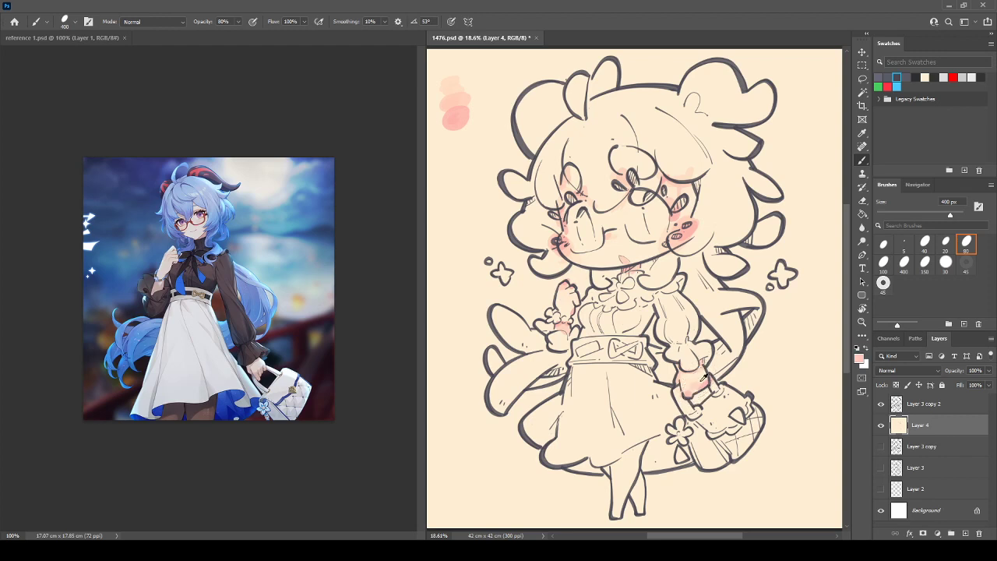
pyautogui.keyDown('alt'); pyautogui.click(695, 383); pyautogui.keyUp('alt')
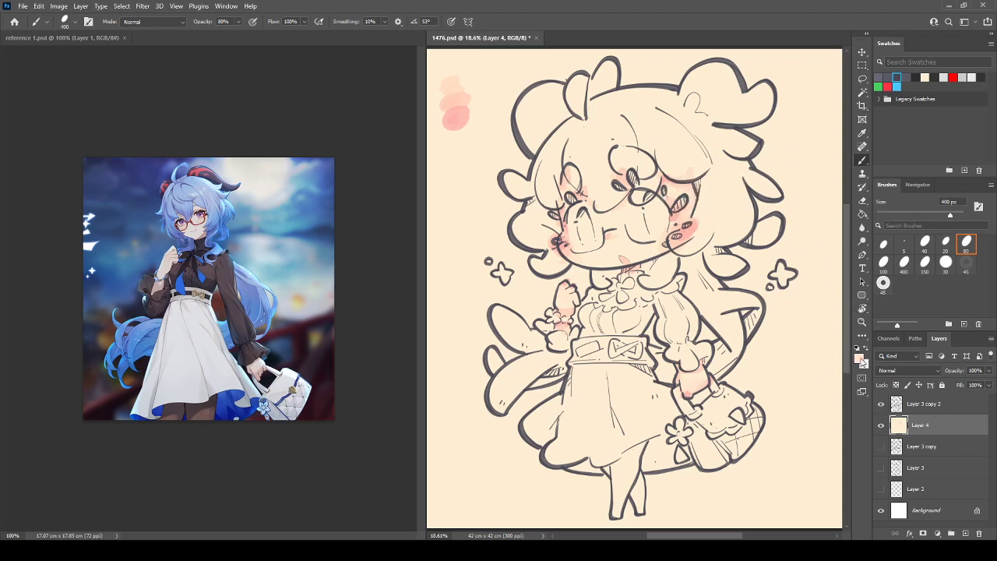
# Add a muted pink swatch to the palette and shade around the eyes and on the wrist above the bag
pyautogui.press('i')
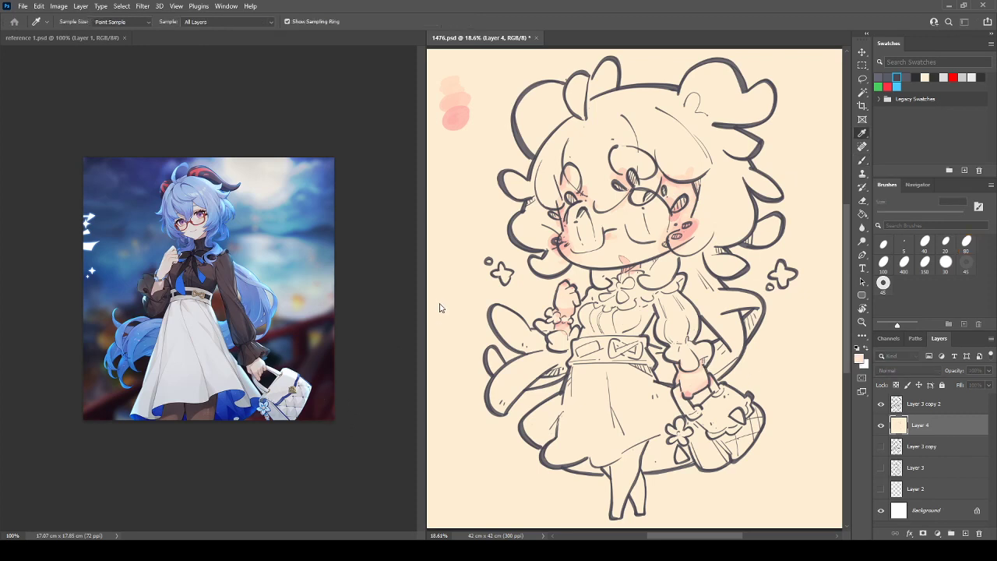
pyautogui.press('b')
pyautogui.click(456, 137)
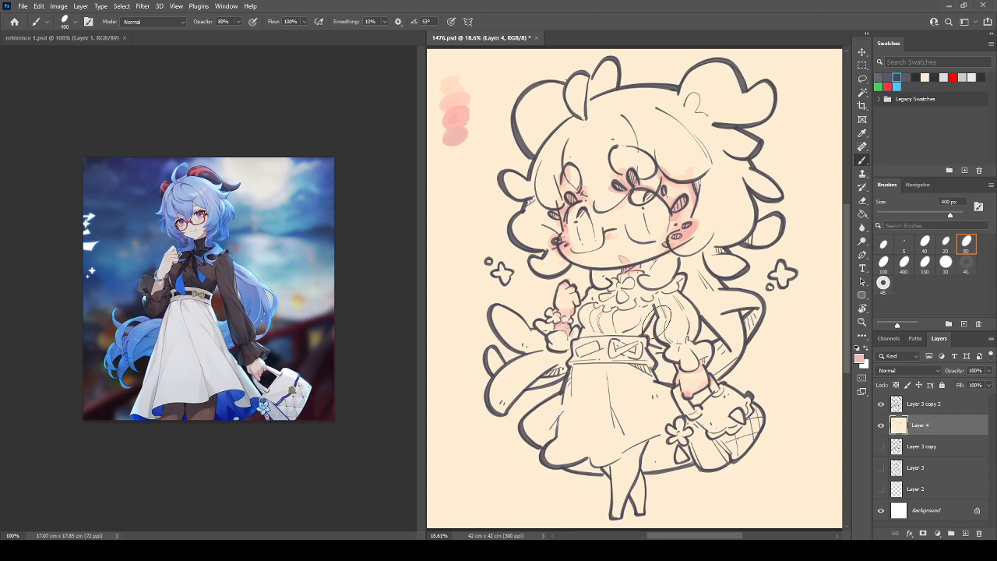
pyautogui.moveTo(678, 367); pyautogui.dragTo(698, 365)
# Add a mauve swatch to the palette and paint the darkest skin shadows around the eyes and on the hands
pyautogui.press('i')
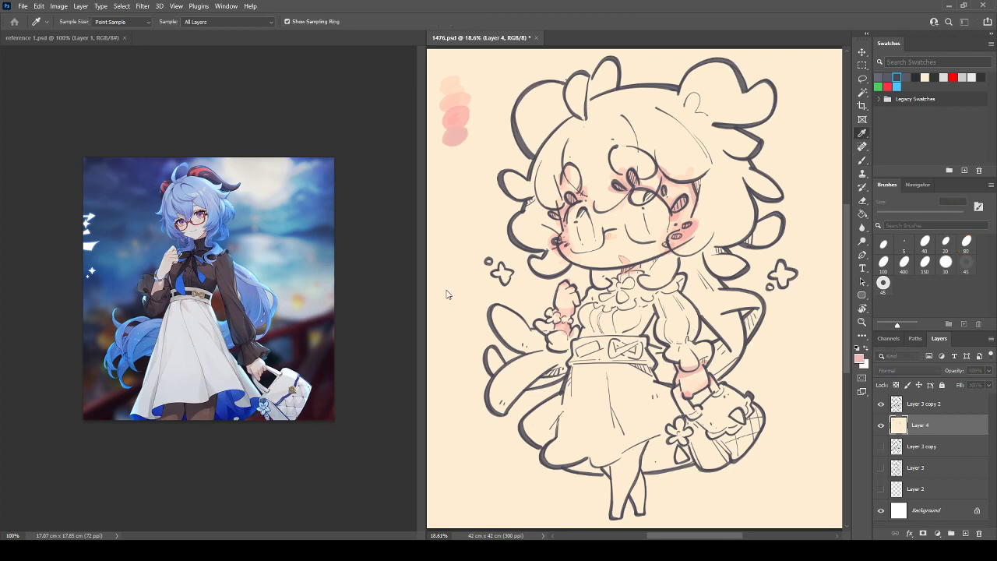
pyautogui.press('b')
pyautogui.click(455, 149)
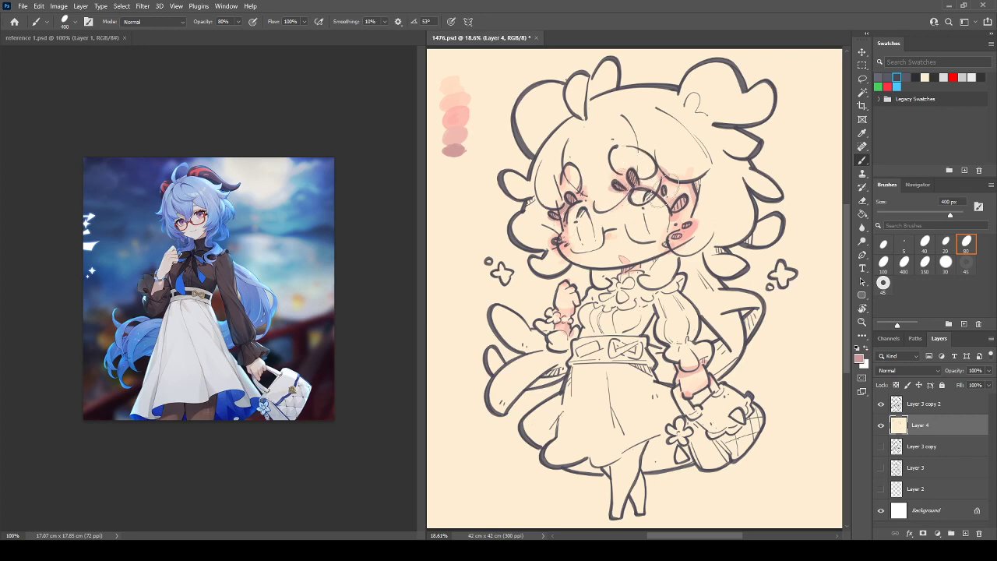
pyautogui.moveTo(676, 209); pyautogui.dragTo(679, 197)
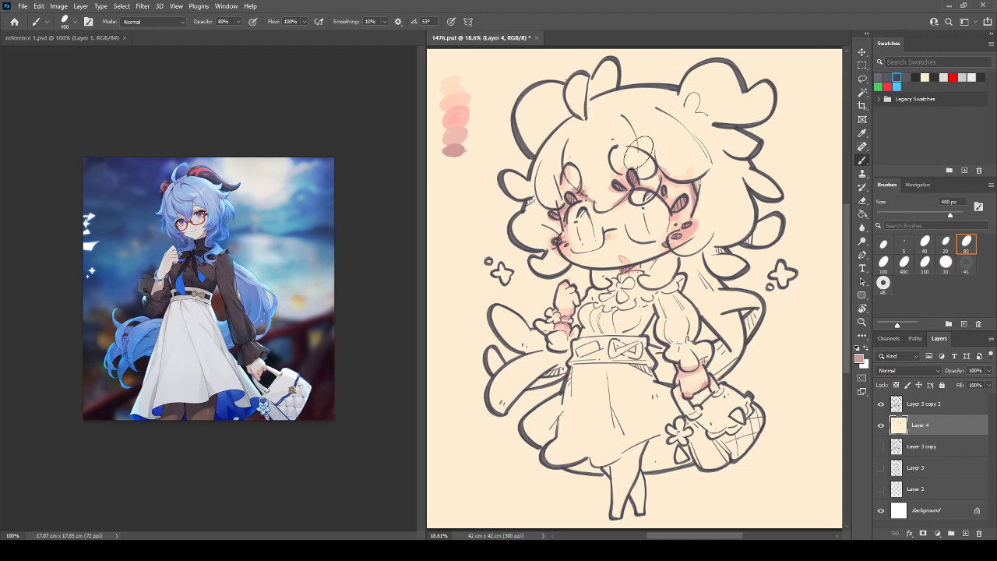
pyautogui.keyDown('alt'); pyautogui.click(610, 234); pyautogui.keyUp('alt')
# Sample light blue from the reference character's hair and paint the hair lock beside the left cheek
pyautogui.press('i')
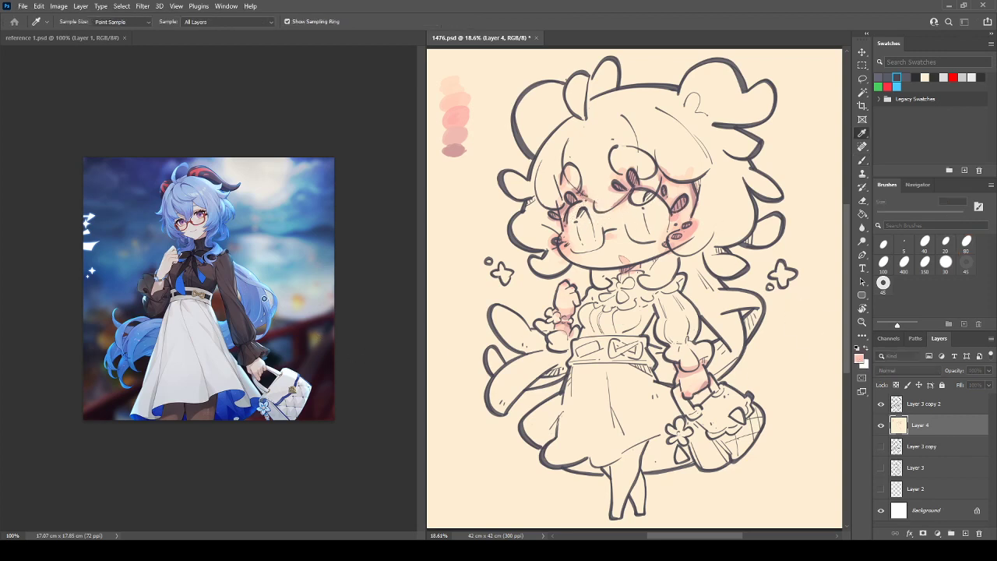
pyautogui.press('b')
pyautogui.moveTo(510, 224)
pyautogui.mouseDown()
pyautogui.moveTo(555, 251)
pyautogui.moveTo(532, 227)
pyautogui.moveTo(537, 203)
pyautogui.mouseUp()
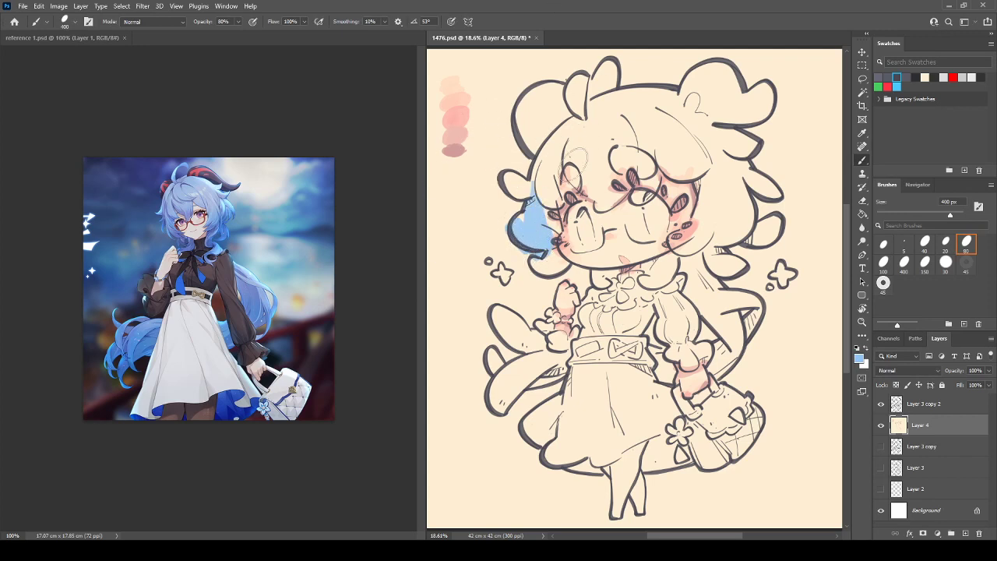
# Lasso the upper lines of the left eye on Layer 3 copy 2, then enlarge them to about 137% and rotate them
pyautogui.click(895, 401)
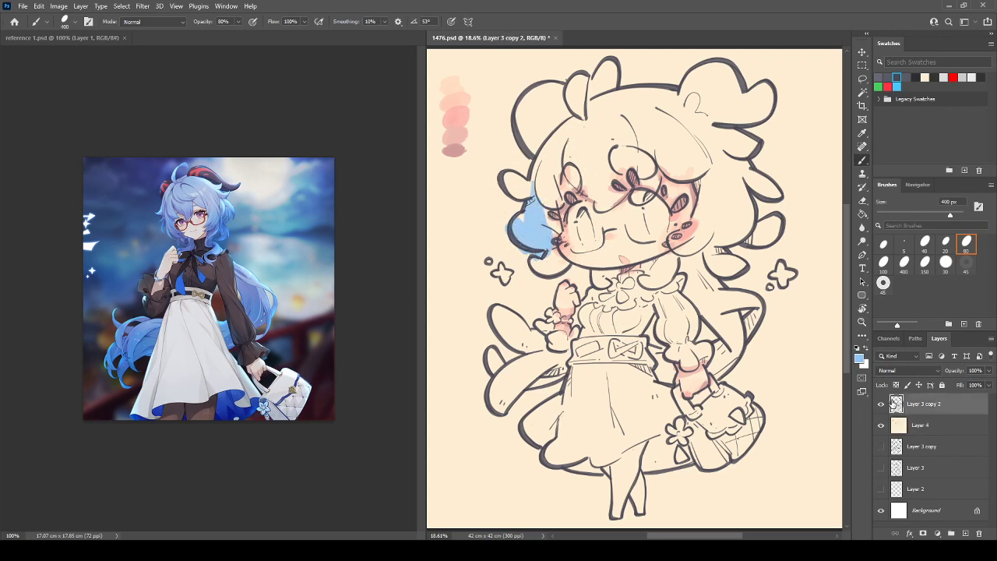
pyautogui.press('l')
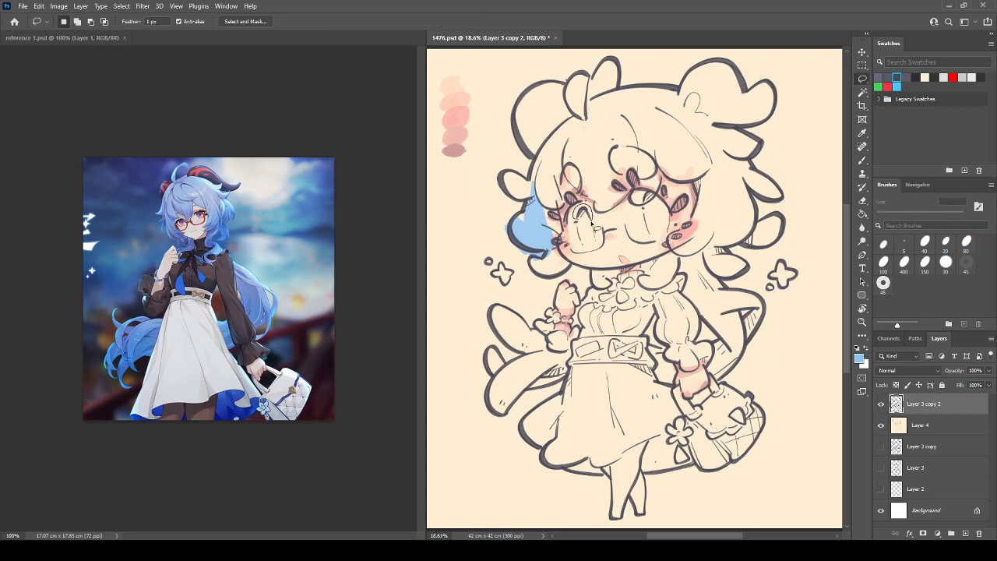
pyautogui.hotkey('ctrl', 't')
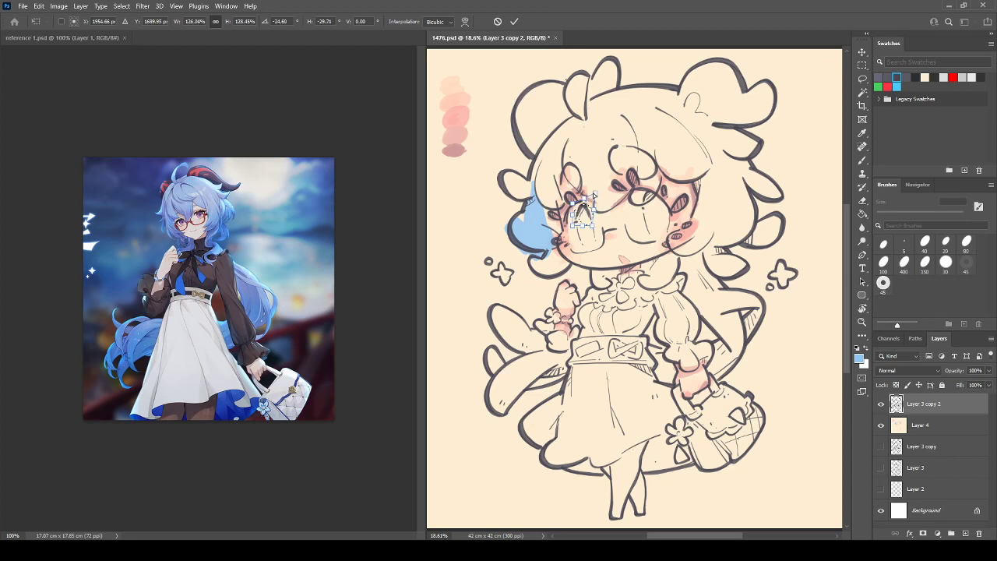
pyautogui.moveTo(594, 195); pyautogui.dragTo(573, 204)
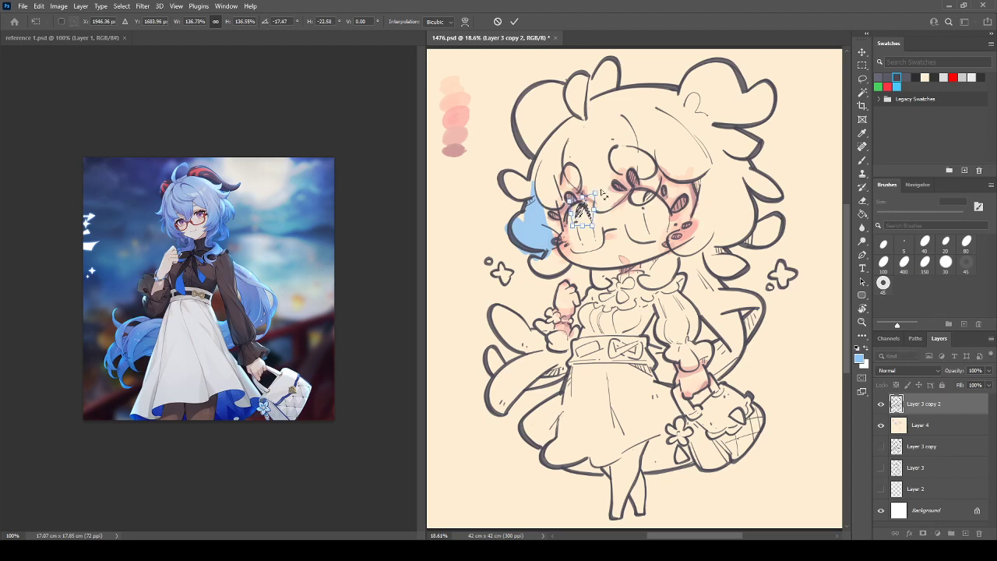
pyautogui.press('Return')
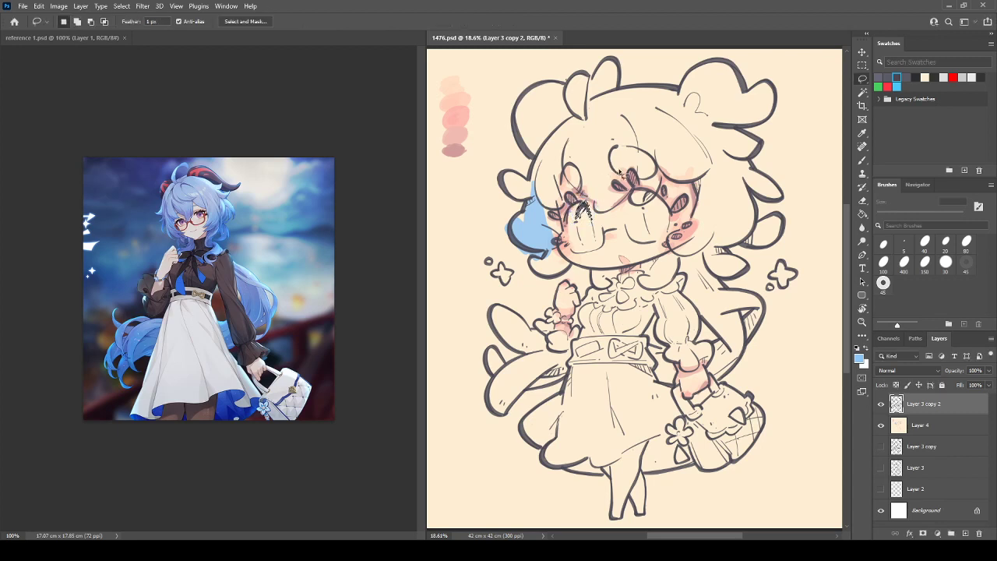
# Check the drawing with the canvas mirrored, restore its orientation, and clean up the eye linework with the Eraser
pyautogui.hotkey('ctrl', 'shift', 'h')
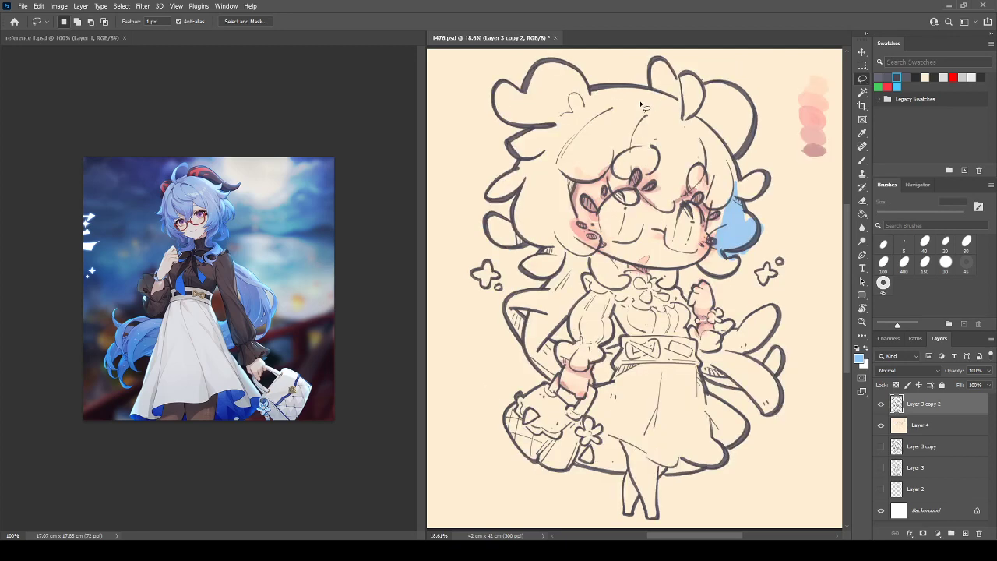
pyautogui.hotkey('ctrl', 'shift', 'h')
pyautogui.press('e')
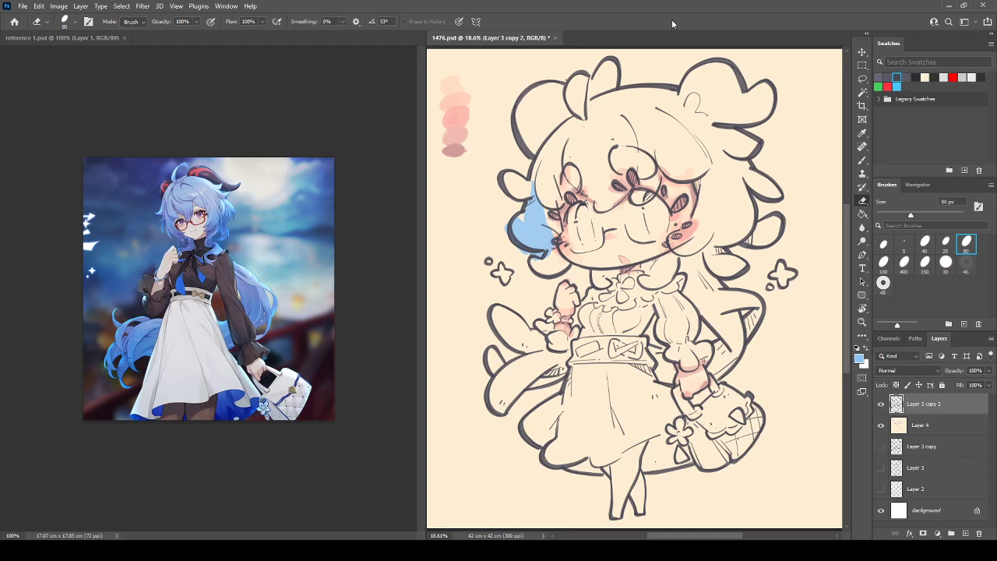
# Paint light blue along the bangs and the hair framing the face on Layer 4
pyautogui.click(900, 426)
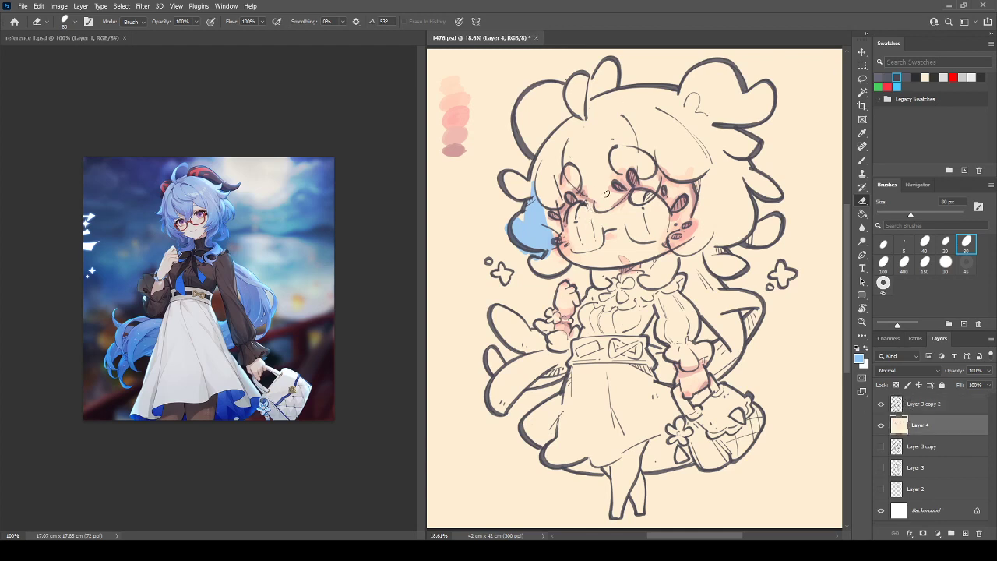
pyautogui.press('b')
pyautogui.moveTo(558, 197)
pyautogui.mouseDown()
pyautogui.moveTo(557, 155)
pyautogui.moveTo(604, 198)
pyautogui.moveTo(636, 141)
pyautogui.moveTo(627, 162)
pyautogui.moveTo(642, 195)
pyautogui.mouseUp()
pyautogui.moveTo(694, 163)
pyautogui.mouseDown()
pyautogui.moveTo(678, 159)
pyautogui.moveTo(697, 138)
pyautogui.mouseUp()
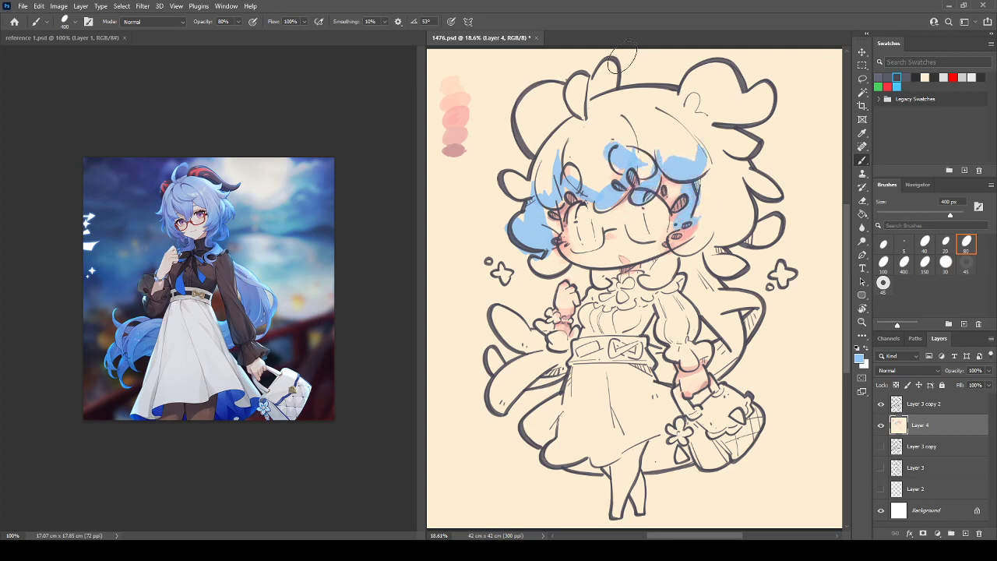
# Paint light blue on the long lower locks, the side and back hair, and the outer edge of the crown
pyautogui.moveTo(555, 264)
pyautogui.mouseDown()
pyautogui.moveTo(491, 310)
pyautogui.moveTo(513, 338)
pyautogui.moveTo(489, 349)
pyautogui.moveTo(532, 384)
pyautogui.mouseUp()
pyautogui.moveTo(729, 323)
pyautogui.mouseDown()
pyautogui.moveTo(724, 364)
pyautogui.moveTo(749, 336)
pyautogui.moveTo(747, 288)
pyautogui.mouseUp()
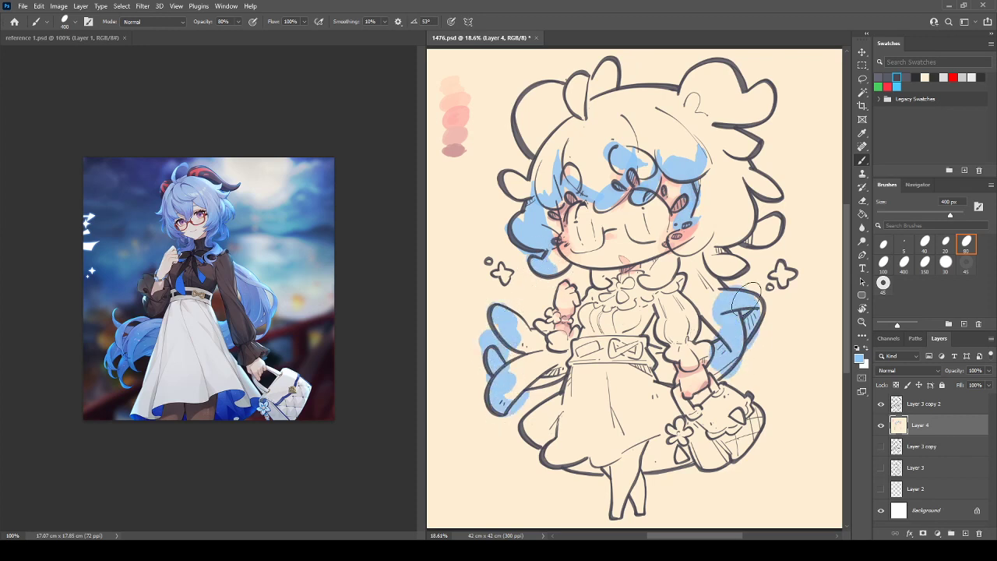
pyautogui.moveTo(678, 240)
pyautogui.mouseDown()
pyautogui.moveTo(739, 218)
pyautogui.moveTo(767, 228)
pyautogui.moveTo(732, 165)
pyautogui.moveTo(725, 172)
pyautogui.moveTo(675, 134)
pyautogui.moveTo(732, 136)
pyautogui.moveTo(697, 109)
pyautogui.mouseUp()
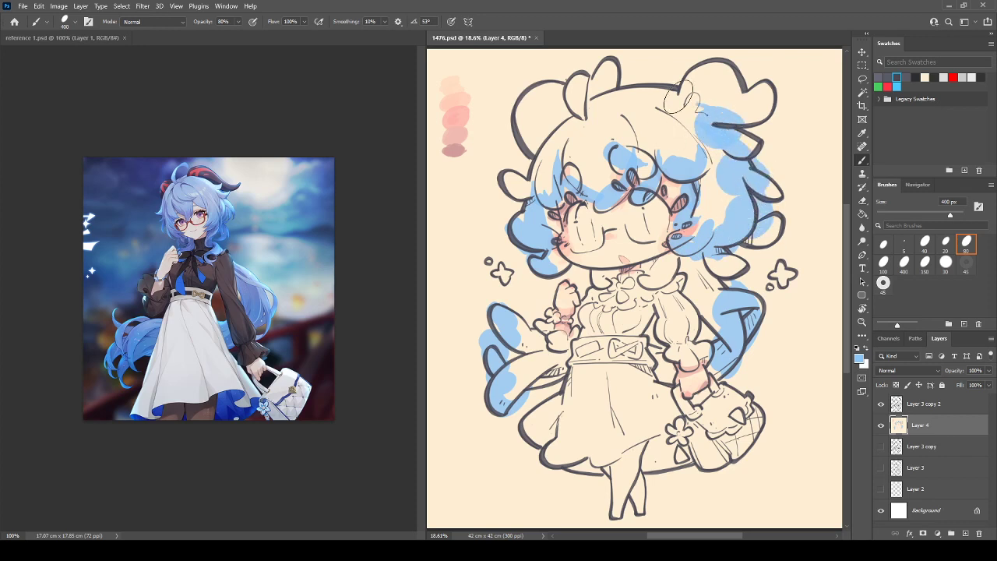
pyautogui.moveTo(619, 109)
pyautogui.mouseDown()
pyautogui.moveTo(593, 103)
pyautogui.moveTo(531, 147)
pyautogui.mouseUp()
# Sample a periwinkle blue from the reference image and paint it across the crown of the head
pyautogui.press('i')
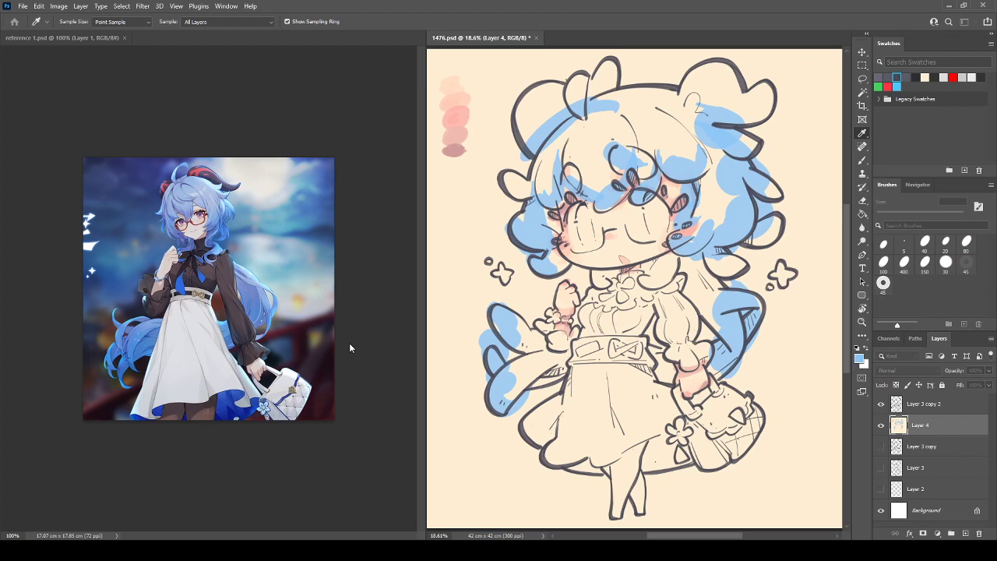
pyautogui.press('b')
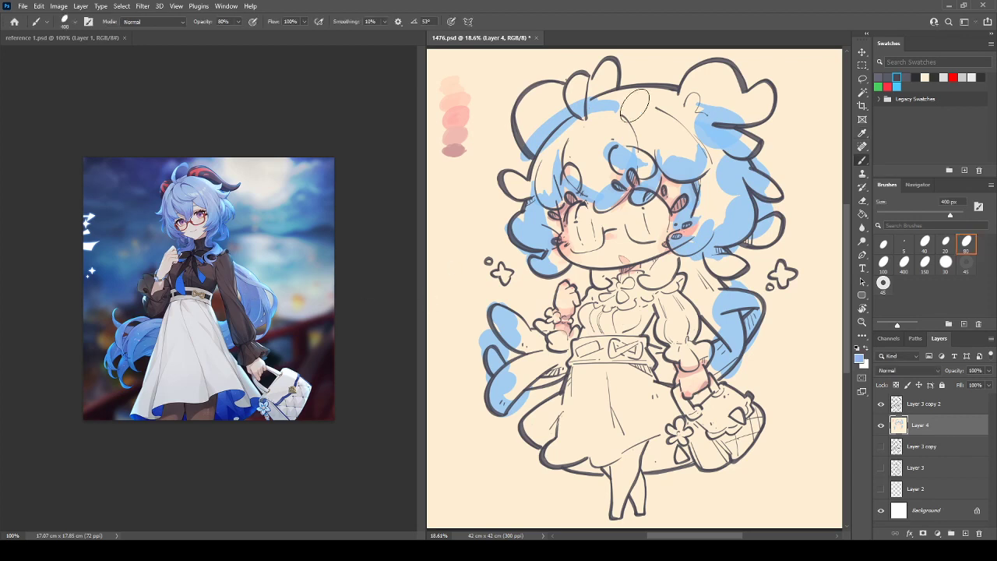
pyautogui.moveTo(580, 123)
pyautogui.mouseDown()
pyautogui.moveTo(599, 130)
pyautogui.moveTo(641, 98)
pyautogui.moveTo(671, 110)
pyautogui.mouseUp()
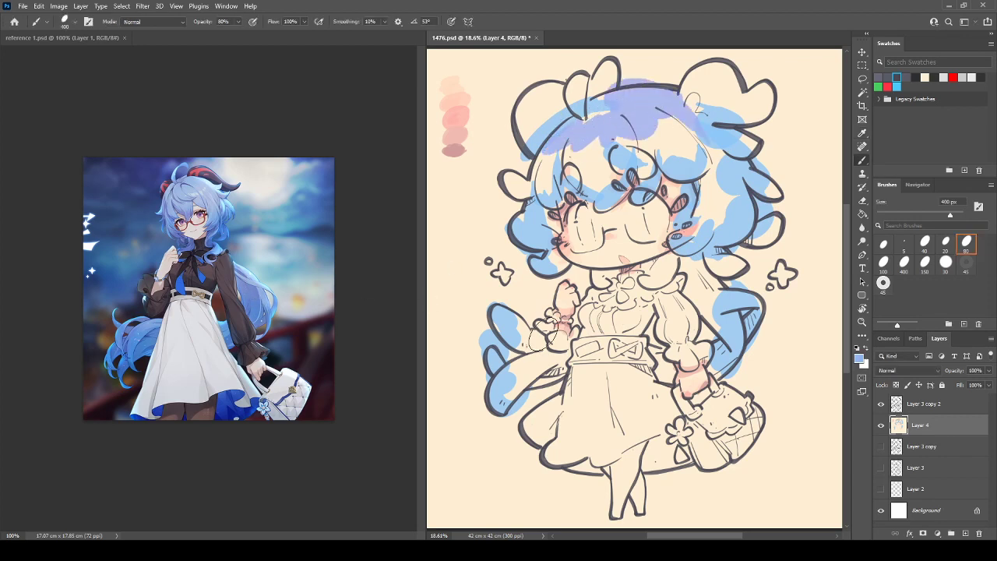
# Extend the periwinkle tones over the lower locks and back hair, and fill the gaps in the bangs with blended blues
pyautogui.moveTo(536, 330)
pyautogui.mouseDown()
pyautogui.moveTo(547, 359)
pyautogui.moveTo(512, 391)
pyautogui.mouseUp()
pyautogui.moveTo(710, 313)
pyautogui.mouseDown()
pyautogui.moveTo(713, 290)
pyautogui.moveTo(775, 235)
pyautogui.mouseUp()
pyautogui.moveTo(598, 179)
pyautogui.mouseDown()
pyautogui.moveTo(615, 199)
pyautogui.moveTo(572, 152)
pyautogui.moveTo(615, 187)
pyautogui.moveTo(610, 178)
pyautogui.mouseUp()
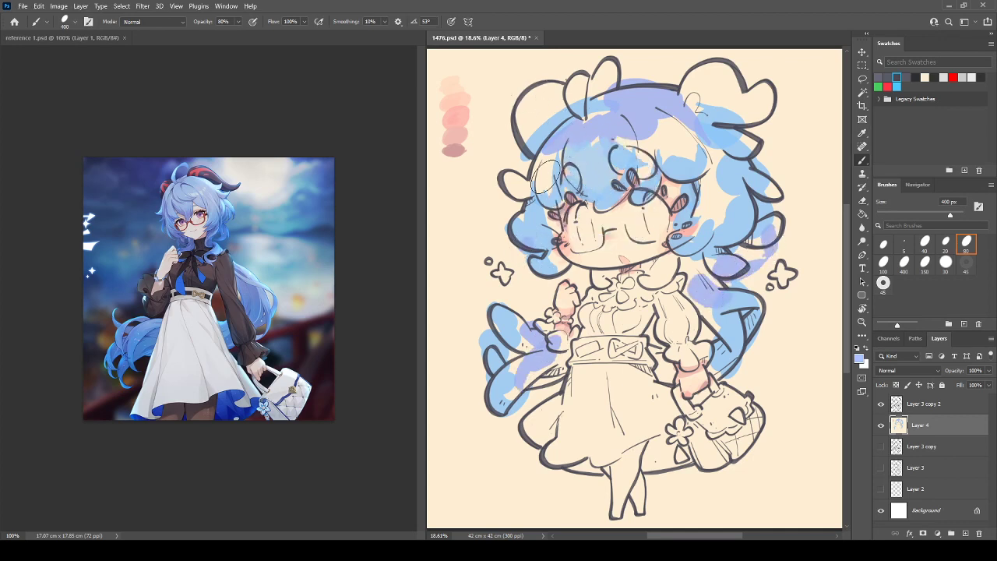
pyautogui.moveTo(549, 178)
pyautogui.mouseDown()
pyautogui.moveTo(510, 184)
pyautogui.moveTo(553, 179)
pyautogui.moveTo(554, 148)
pyautogui.moveTo(550, 155)
pyautogui.moveTo(594, 136)
pyautogui.moveTo(613, 148)
pyautogui.moveTo(648, 129)
pyautogui.moveTo(646, 142)
pyautogui.moveTo(671, 140)
pyautogui.moveTo(701, 165)
pyautogui.moveTo(644, 161)
pyautogui.moveTo(673, 149)
pyautogui.moveTo(702, 160)
pyautogui.moveTo(718, 204)
pyautogui.moveTo(681, 121)
pyautogui.moveTo(655, 108)
pyautogui.moveTo(712, 187)
pyautogui.moveTo(710, 165)
pyautogui.moveTo(723, 173)
pyautogui.moveTo(730, 209)
pyautogui.moveTo(689, 232)
pyautogui.moveTo(726, 204)
pyautogui.moveTo(718, 189)
pyautogui.moveTo(703, 200)
pyautogui.moveTo(689, 185)
pyautogui.moveTo(697, 170)
pyautogui.moveTo(686, 183)
pyautogui.moveTo(735, 260)
pyautogui.moveTo(694, 265)
pyautogui.moveTo(726, 264)
pyautogui.moveTo(782, 226)
pyautogui.moveTo(748, 117)
pyautogui.mouseUp()
# Sample the crown's periwinkle and fill the remaining bare areas of the long lower locks on both sides
pyautogui.keyDown('alt'); pyautogui.click(653, 111); pyautogui.keyUp('alt')
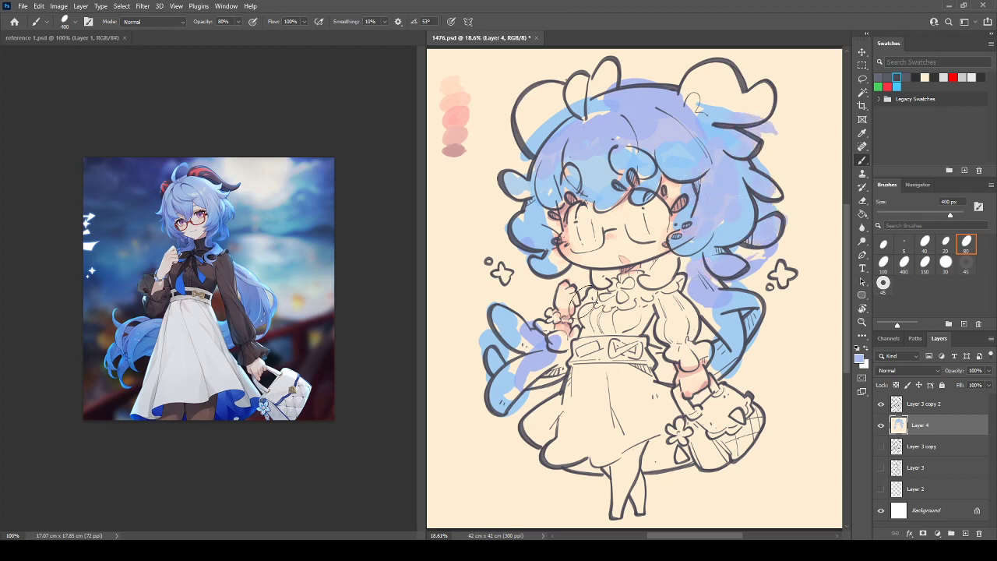
pyautogui.moveTo(523, 327)
pyautogui.mouseDown()
pyautogui.moveTo(509, 382)
pyautogui.moveTo(524, 384)
pyautogui.moveTo(563, 357)
pyautogui.mouseUp()
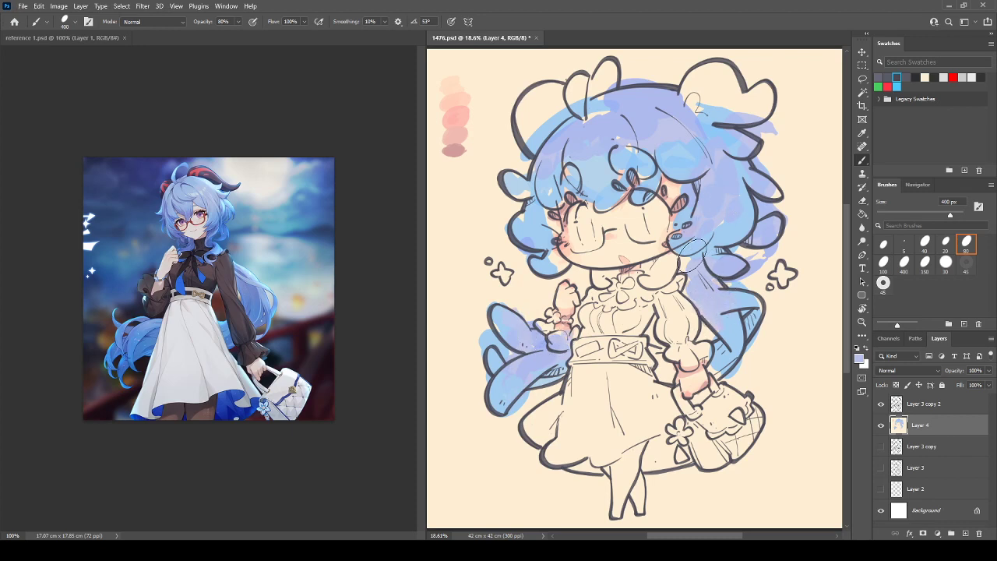
pyautogui.moveTo(689, 249); pyautogui.dragTo(691, 300)
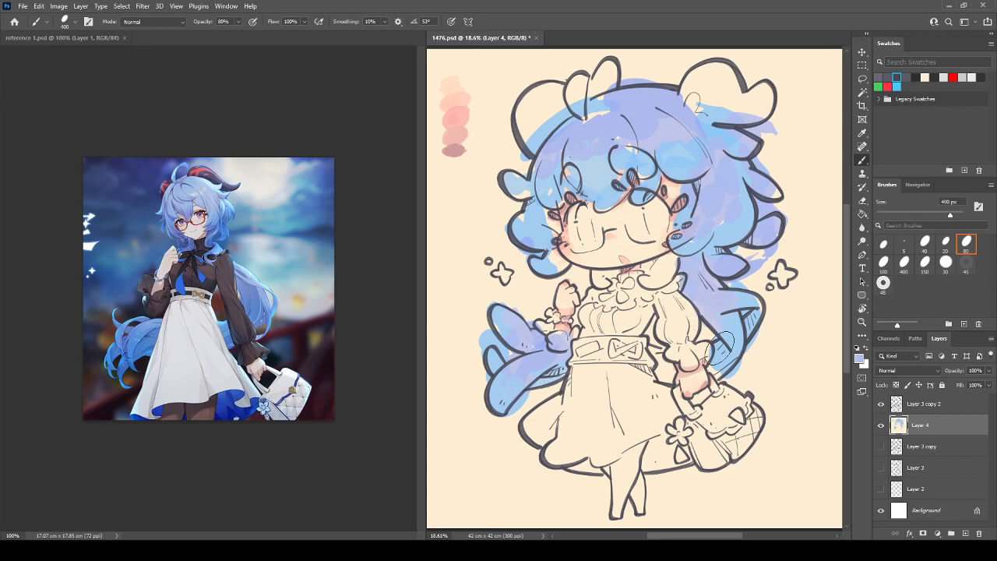
# Fill the hair beside the waist with periwinkle and shade it and the hair behind the neck with a darker muted blue
pyautogui.moveTo(721, 345)
pyautogui.mouseDown()
pyautogui.moveTo(697, 382)
pyautogui.moveTo(663, 354)
pyautogui.moveTo(658, 366)
pyautogui.mouseUp()
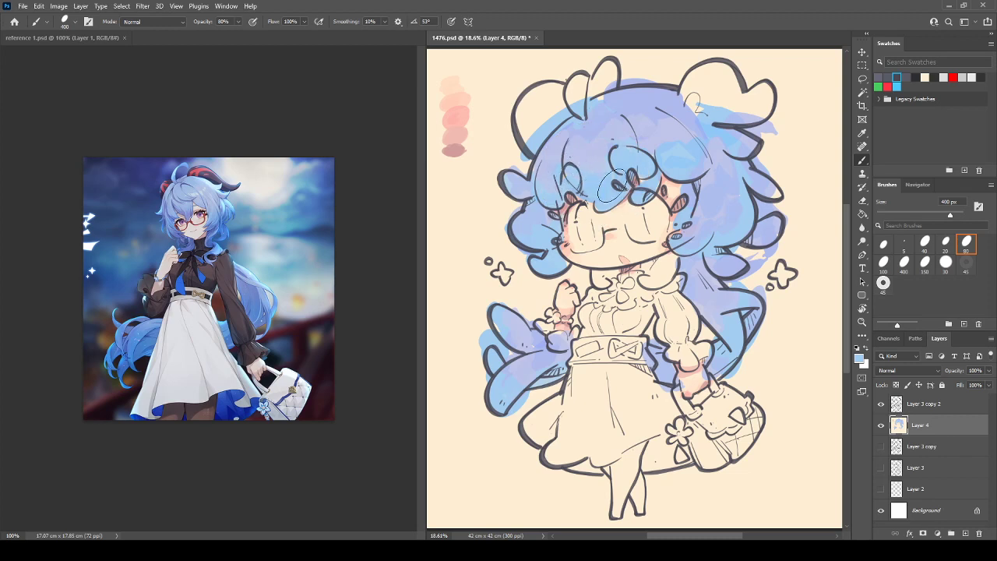
pyautogui.press('i')
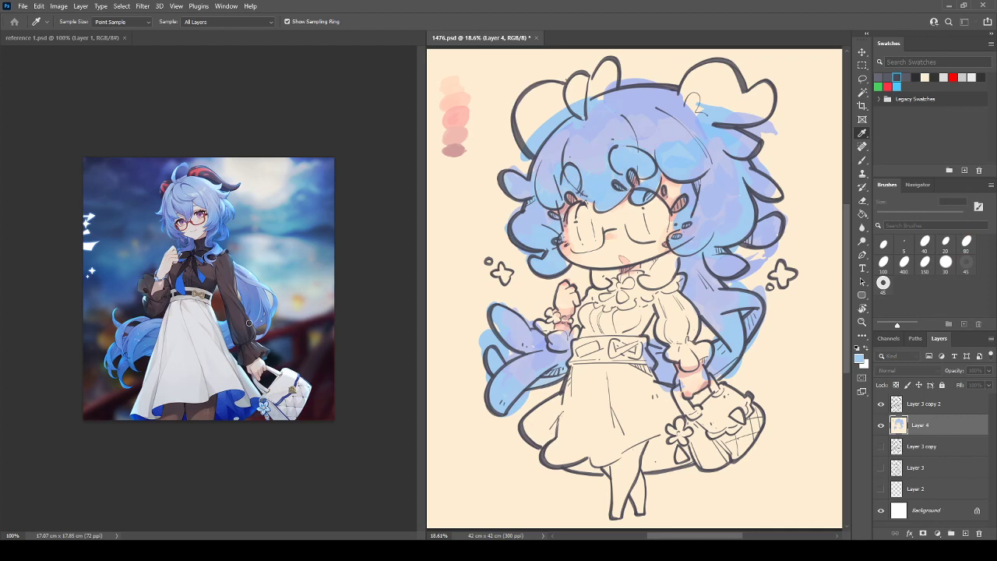
pyautogui.press('b')
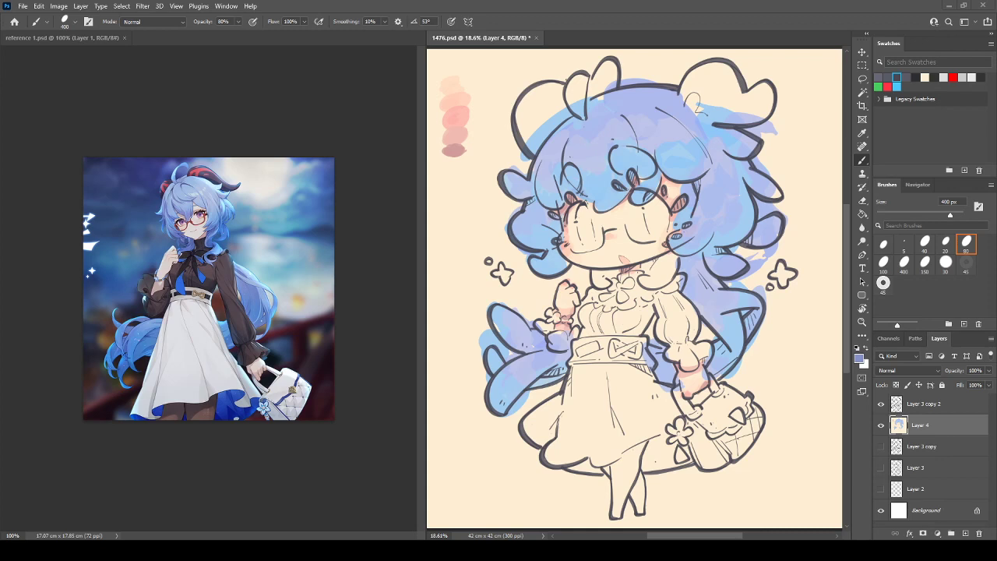
pyautogui.moveTo(525, 365)
pyautogui.mouseDown()
pyautogui.moveTo(565, 362)
pyautogui.moveTo(545, 385)
pyautogui.mouseUp()
pyautogui.moveTo(510, 343)
pyautogui.mouseDown()
pyautogui.moveTo(479, 366)
pyautogui.moveTo(494, 362)
pyautogui.moveTo(479, 378)
pyautogui.mouseUp()
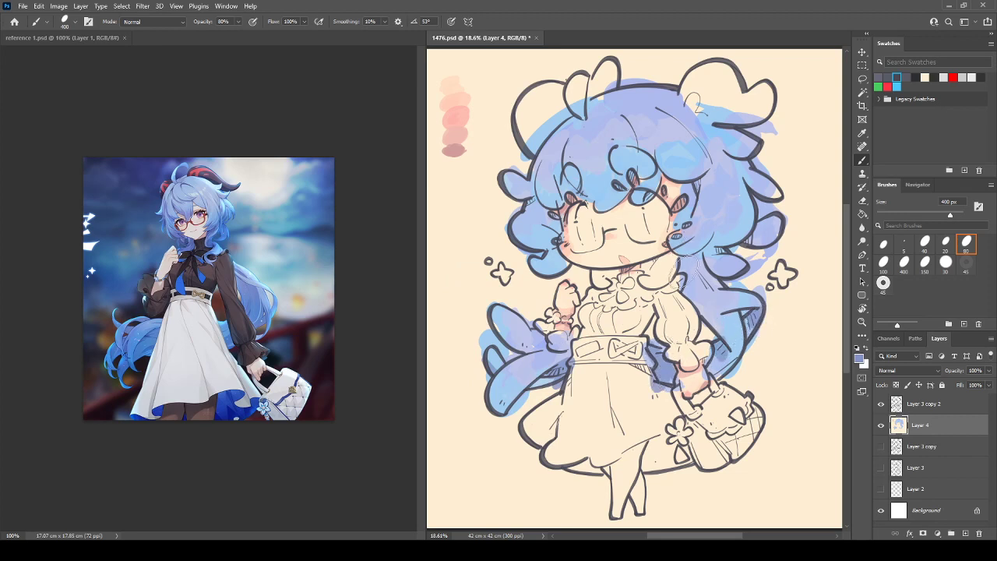
pyautogui.moveTo(687, 276); pyautogui.dragTo(692, 272)
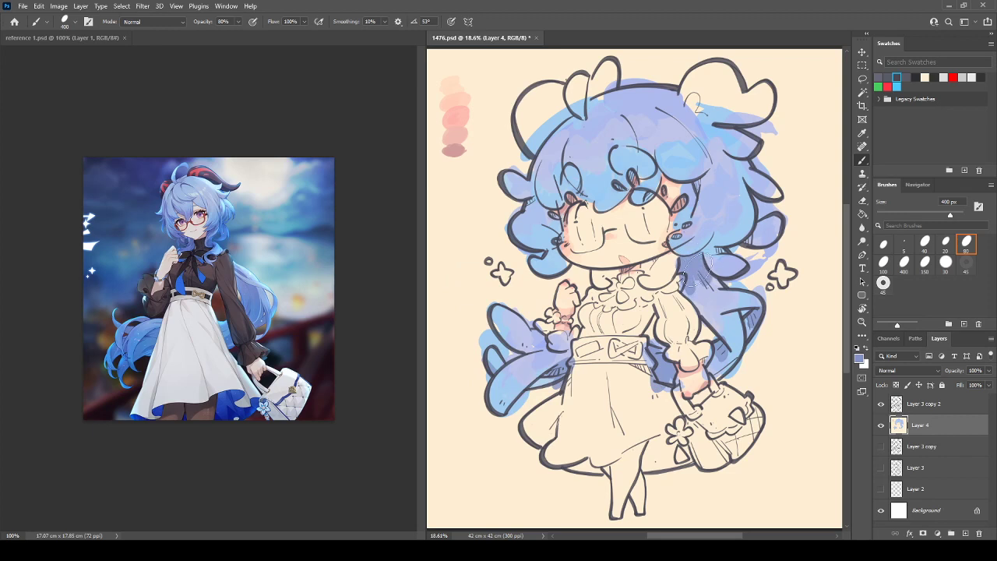
# Paint muted blue shadows on the curls at both sides of the head, the edges of the bangs and the crown
pyautogui.moveTo(539, 275); pyautogui.dragTo(560, 268)
pyautogui.moveTo(545, 205); pyautogui.dragTo(550, 195)
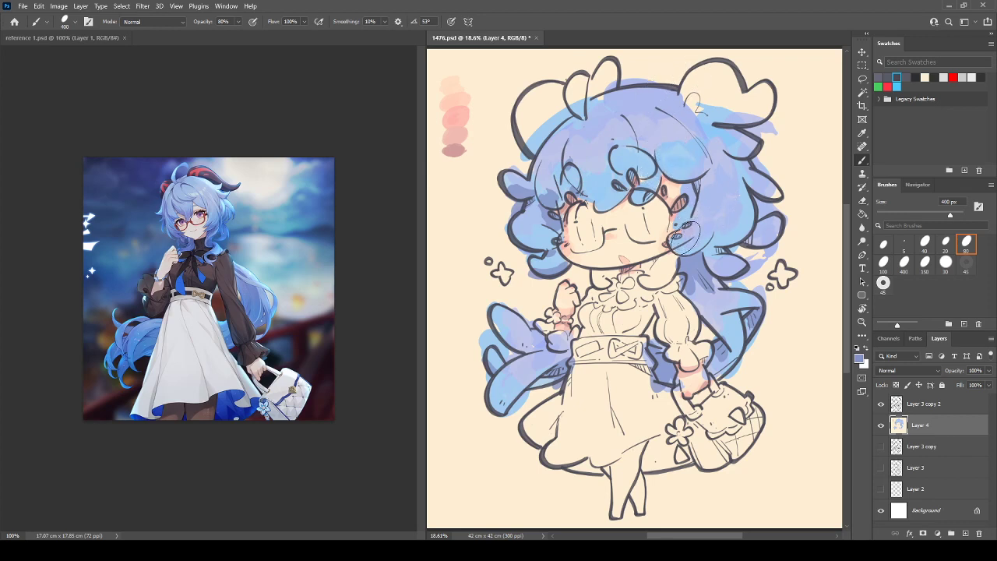
pyautogui.moveTo(685, 236)
pyautogui.mouseDown()
pyautogui.moveTo(723, 230)
pyautogui.moveTo(719, 246)
pyautogui.moveTo(727, 240)
pyautogui.moveTo(738, 266)
pyautogui.mouseUp()
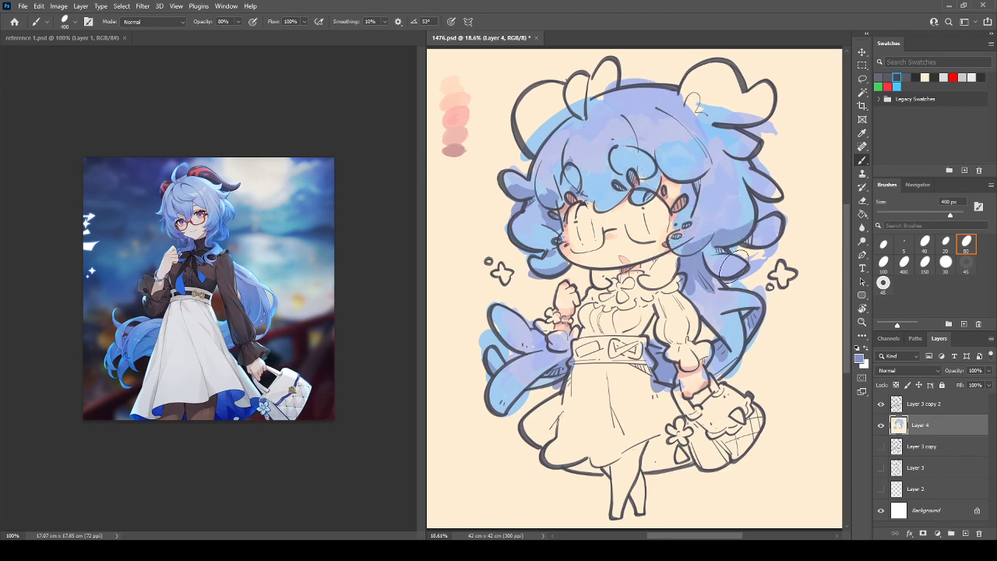
pyautogui.moveTo(756, 234)
pyautogui.mouseDown()
pyautogui.moveTo(787, 199)
pyautogui.moveTo(736, 152)
pyautogui.moveTo(753, 147)
pyautogui.moveTo(687, 166)
pyautogui.mouseUp()
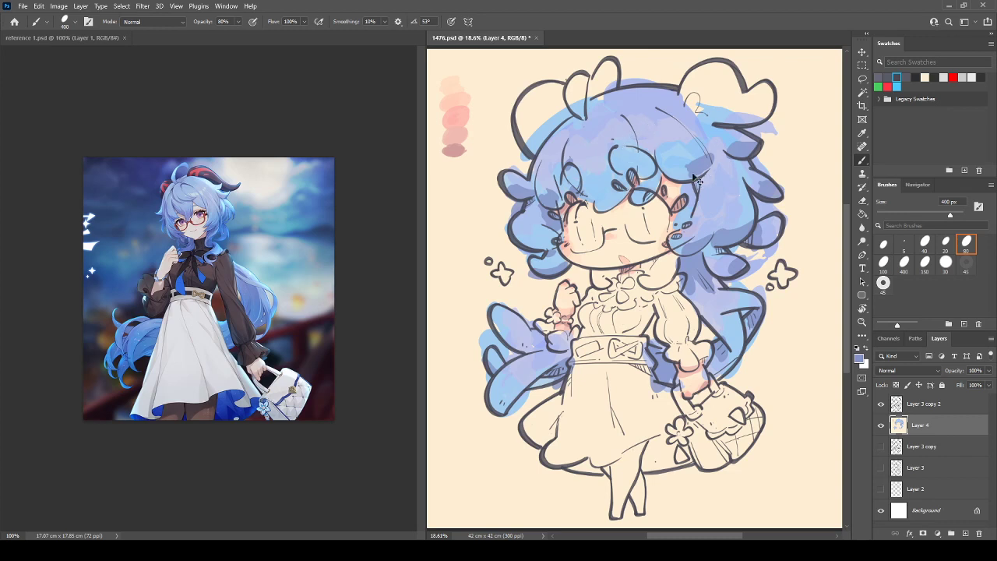
pyautogui.hotkey('ctrl', 'z')
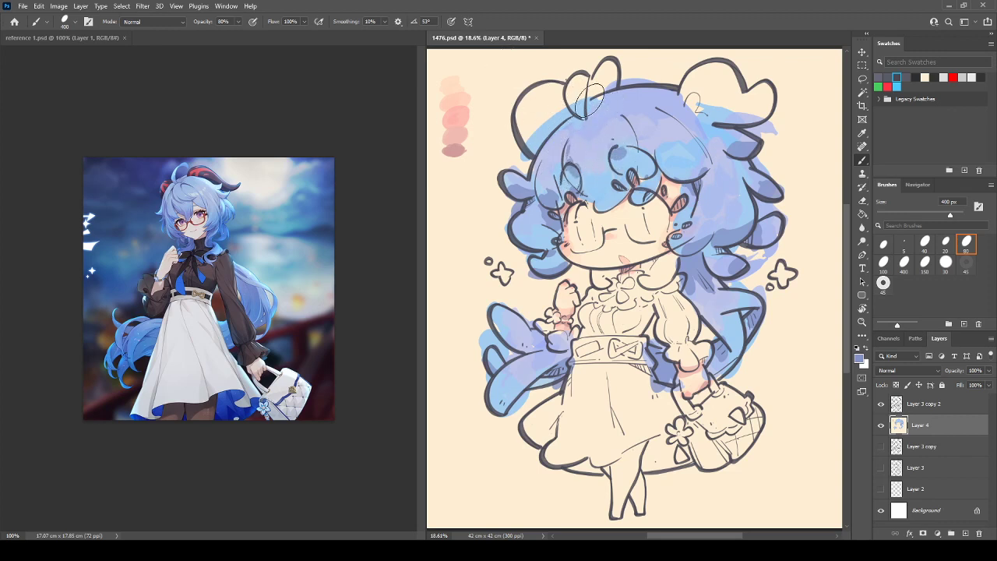
pyautogui.moveTo(593, 102)
pyautogui.mouseDown()
pyautogui.moveTo(565, 104)
pyautogui.moveTo(553, 94)
pyautogui.moveTo(579, 113)
pyautogui.moveTo(556, 128)
pyautogui.mouseUp()
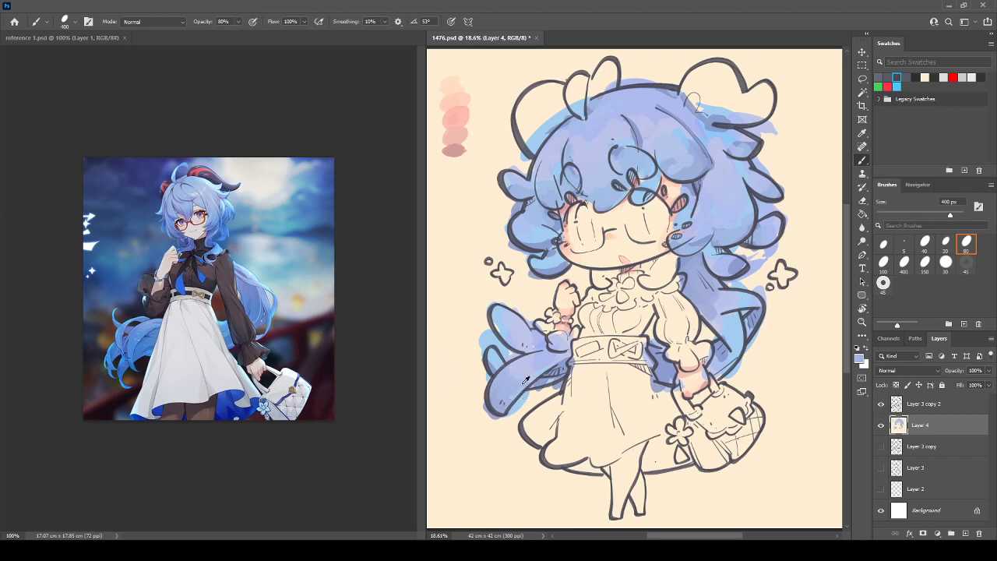
# Repaint the long lower locks on both sides with lighter periwinkle tones sampled from the hair
pyautogui.moveTo(509, 378); pyautogui.dragTo(503, 386)
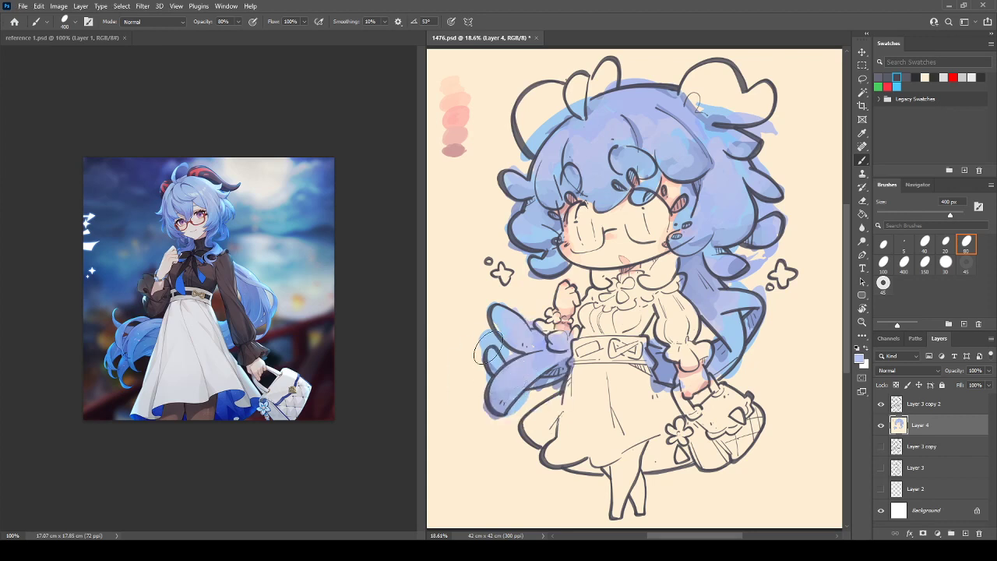
pyautogui.moveTo(501, 323)
pyautogui.mouseDown()
pyautogui.moveTo(551, 361)
pyautogui.moveTo(579, 349)
pyautogui.moveTo(537, 342)
pyautogui.moveTo(501, 388)
pyautogui.moveTo(517, 352)
pyautogui.moveTo(539, 347)
pyautogui.moveTo(537, 333)
pyautogui.mouseUp()
pyautogui.keyDown('alt'); pyautogui.click(503, 386); pyautogui.keyUp('alt')
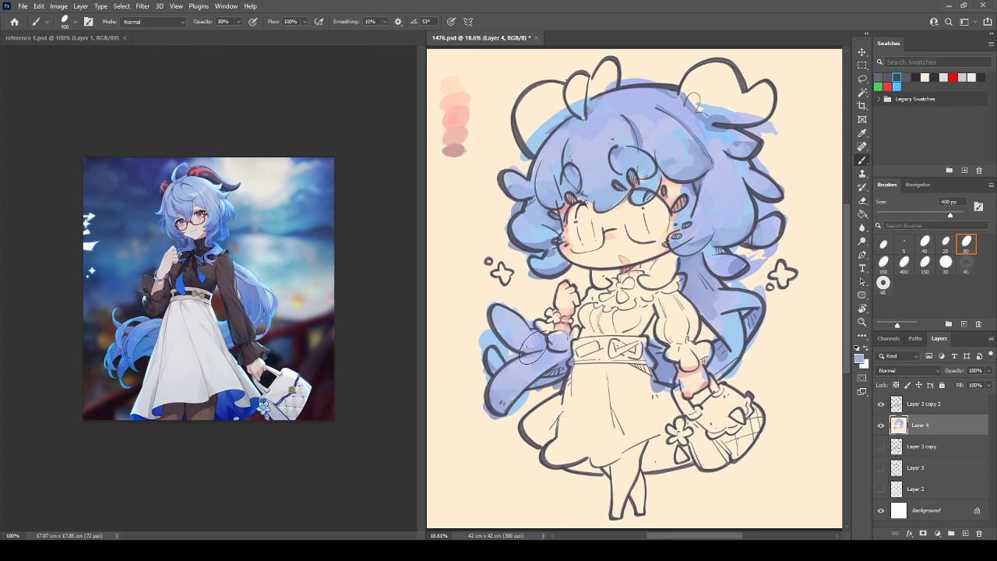
pyautogui.moveTo(726, 361)
pyautogui.mouseDown()
pyautogui.moveTo(718, 349)
pyautogui.moveTo(741, 376)
pyautogui.mouseUp()
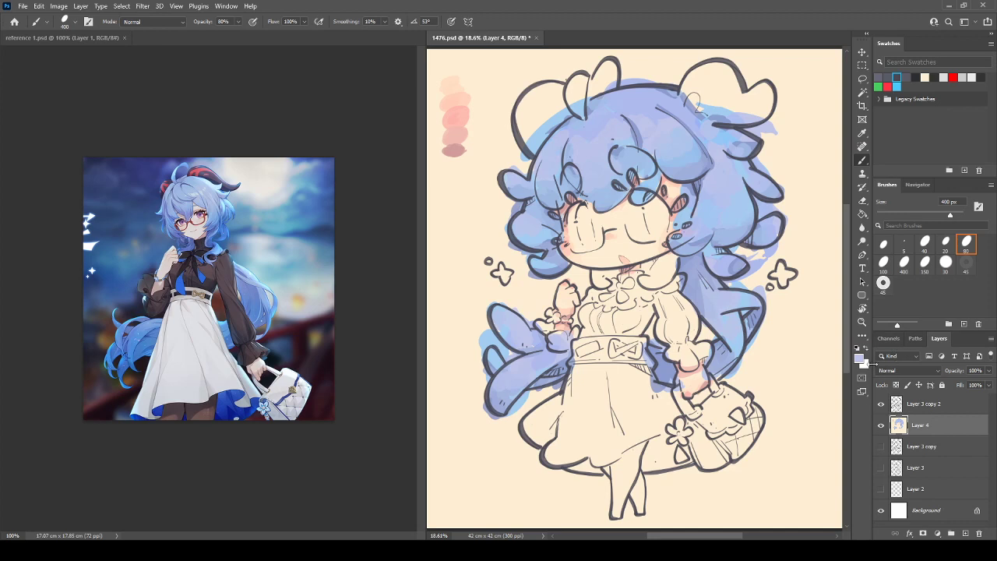
# Pick a greyish mauve and paint deep shadows on the crown behind the horns, beneath the side curls and along the lower locks
pyautogui.press('i')
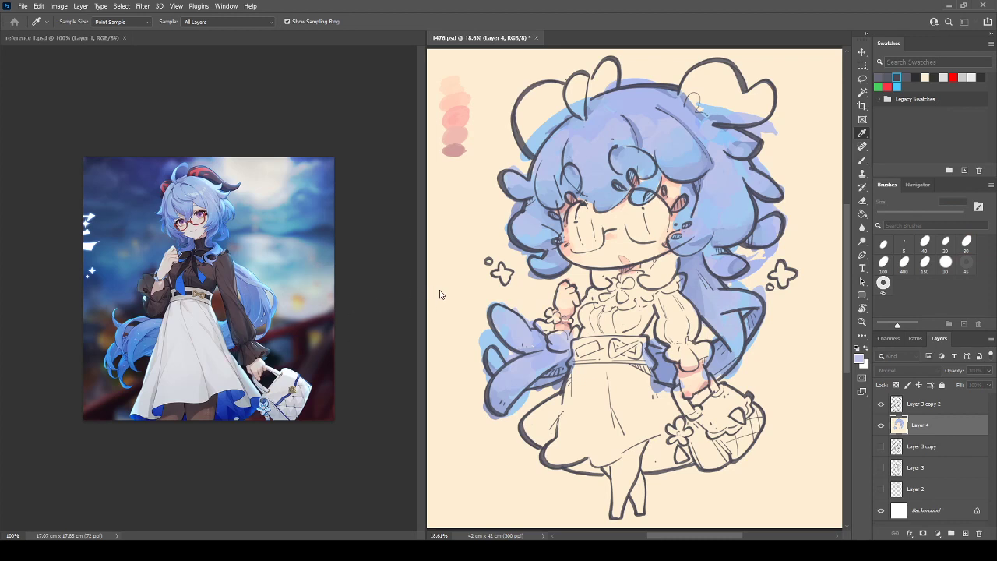
pyautogui.press('b')
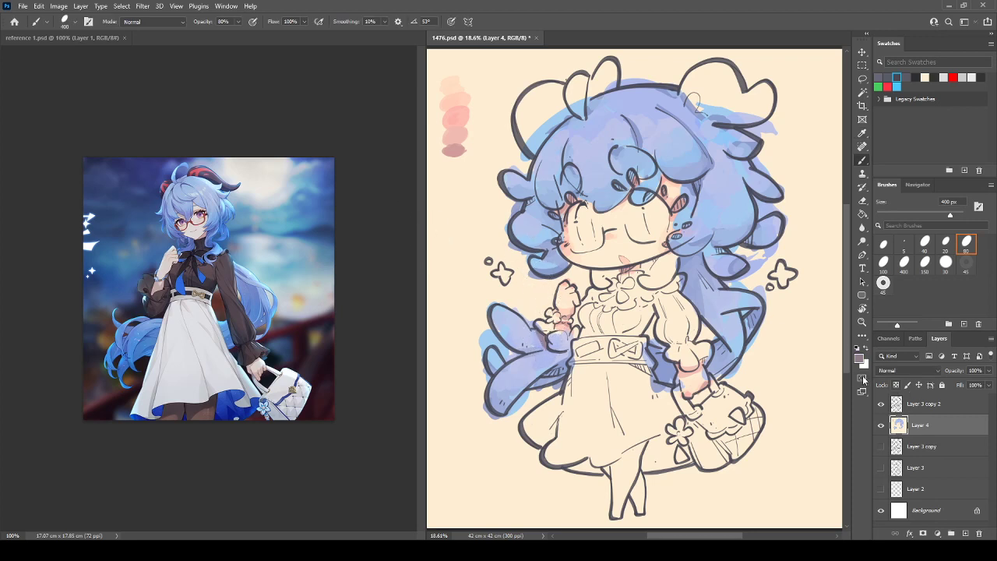
pyautogui.press('i')
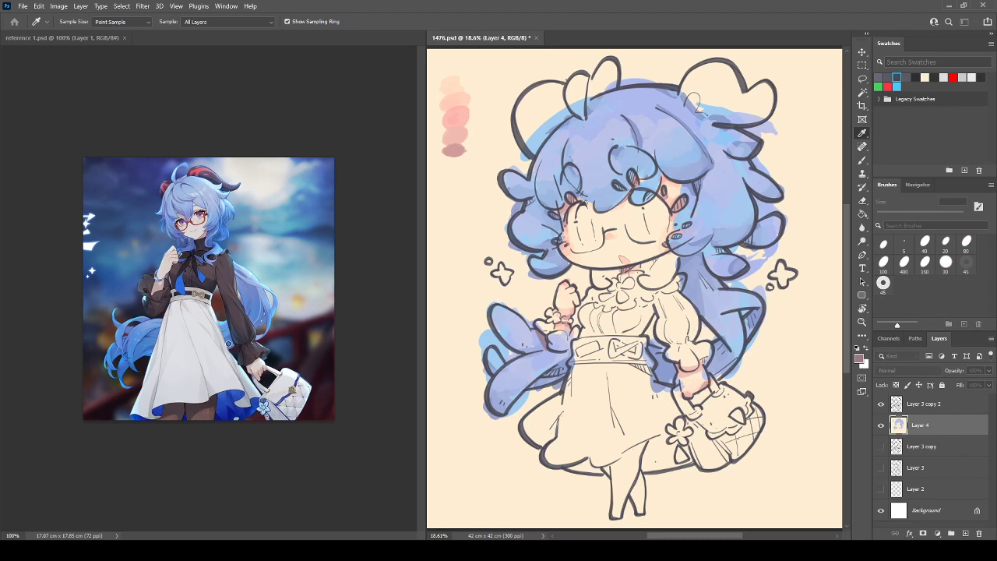
pyautogui.press('b')
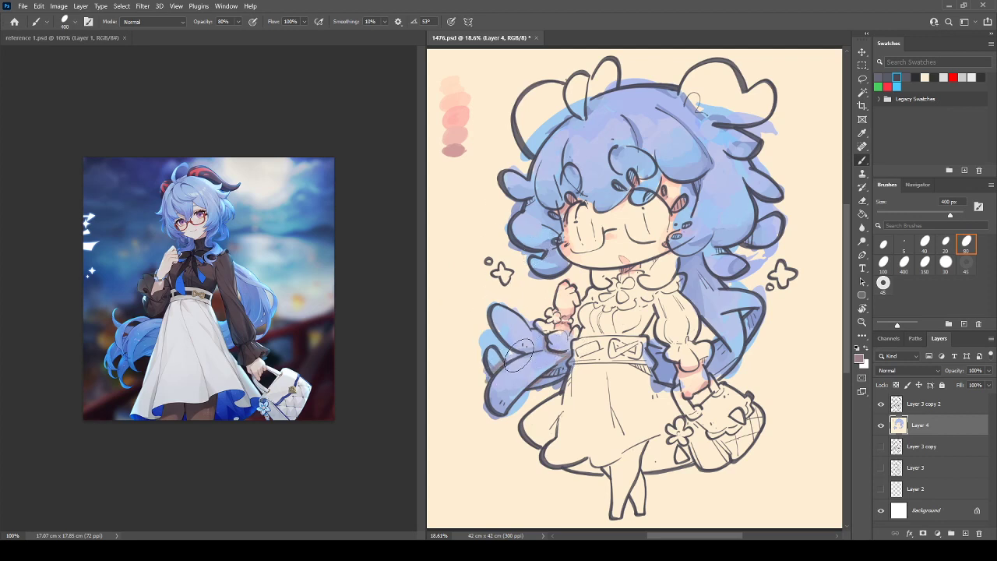
pyautogui.moveTo(515, 359)
pyautogui.mouseDown()
pyautogui.moveTo(546, 344)
pyautogui.moveTo(527, 357)
pyautogui.moveTo(544, 347)
pyautogui.moveTo(551, 392)
pyautogui.moveTo(561, 356)
pyautogui.mouseUp()
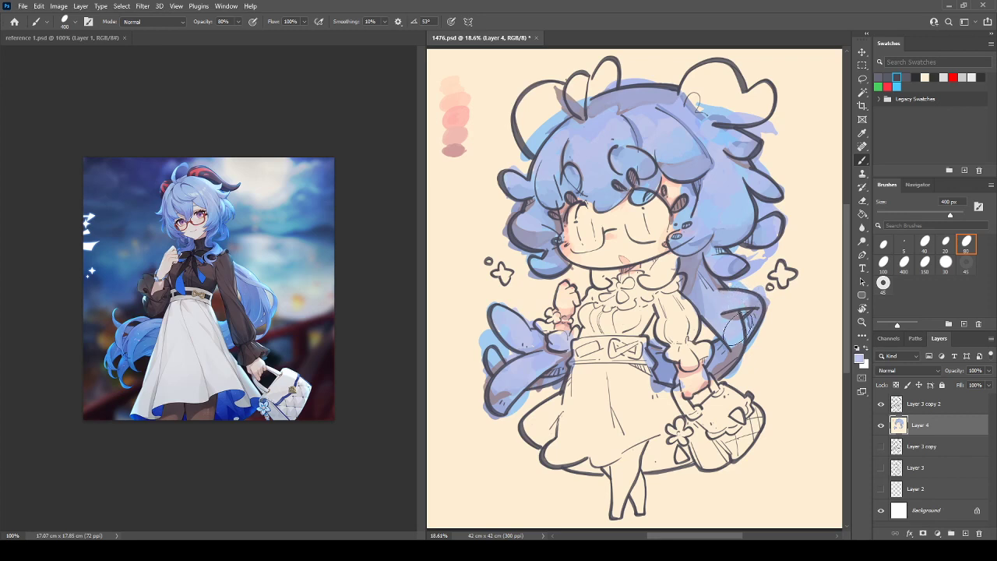
# Soften the shadows on the long lower locks with sampled hair colours and brush light blue over the front lock's tip
pyautogui.keyDown('alt'); pyautogui.click(700, 270); pyautogui.keyUp('alt')
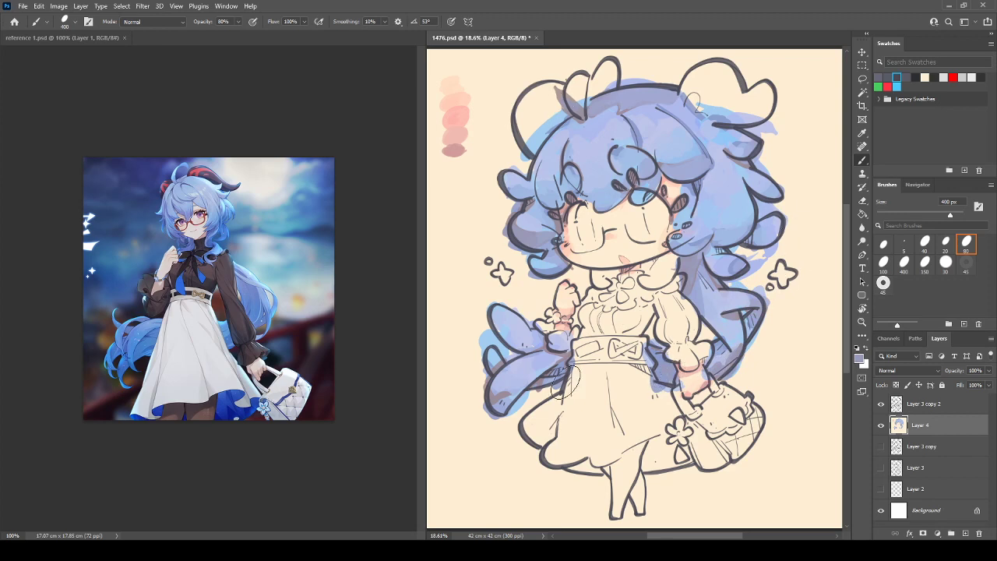
pyautogui.moveTo(502, 406)
pyautogui.mouseDown()
pyautogui.moveTo(545, 375)
pyautogui.moveTo(527, 368)
pyautogui.mouseUp()
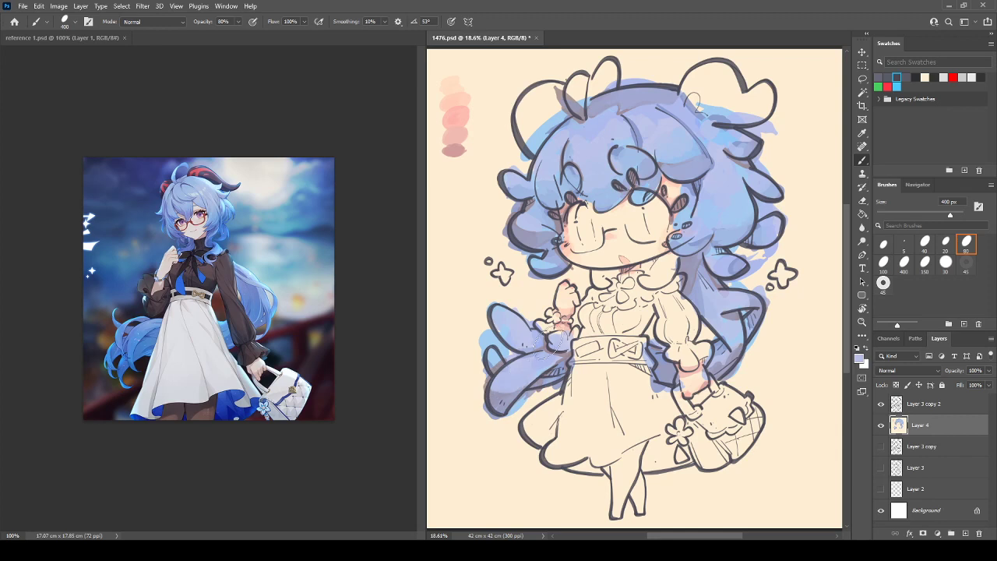
pyautogui.moveTo(505, 424)
pyautogui.mouseDown()
pyautogui.moveTo(486, 409)
pyautogui.moveTo(512, 398)
pyautogui.mouseUp()
pyautogui.keyDown('alt'); pyautogui.click(507, 395); pyautogui.keyUp('alt')
pyautogui.keyDown('alt'); pyautogui.click(494, 402); pyautogui.keyUp('alt')
pyautogui.keyDown('alt'); pyautogui.click(508, 397); pyautogui.keyUp('alt')
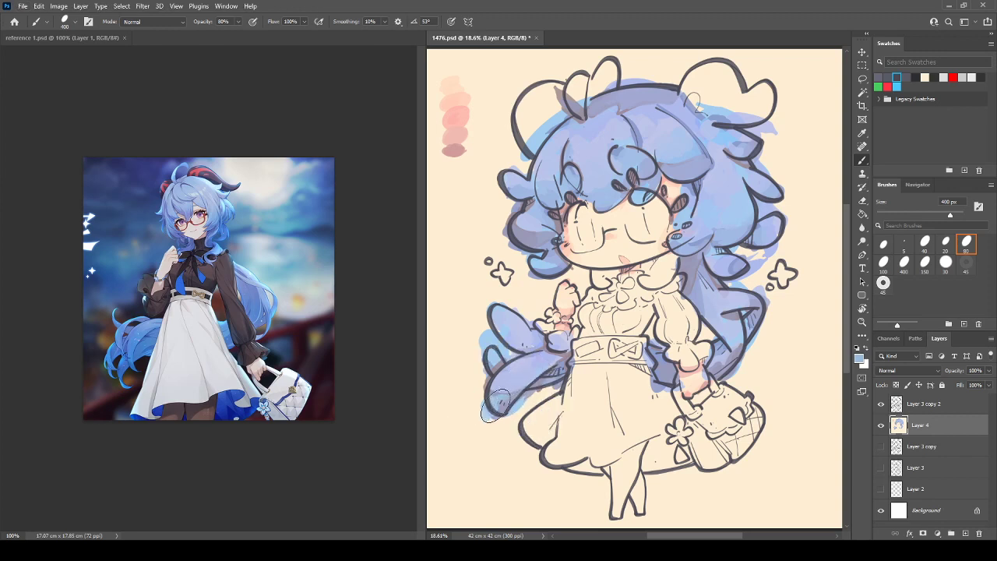
pyautogui.moveTo(503, 396)
pyautogui.mouseDown()
pyautogui.moveTo(493, 404)
pyautogui.moveTo(501, 416)
pyautogui.mouseUp()
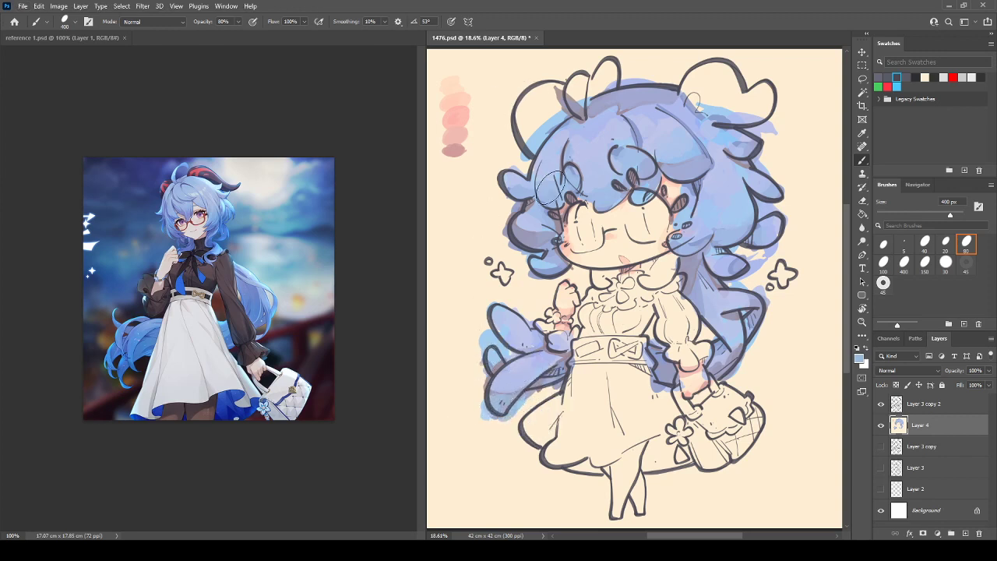
# Sample blue from the side hair and touch up the crown and the outer back hair
pyautogui.keyDown('alt'); pyautogui.click(536, 232); pyautogui.keyUp('alt')
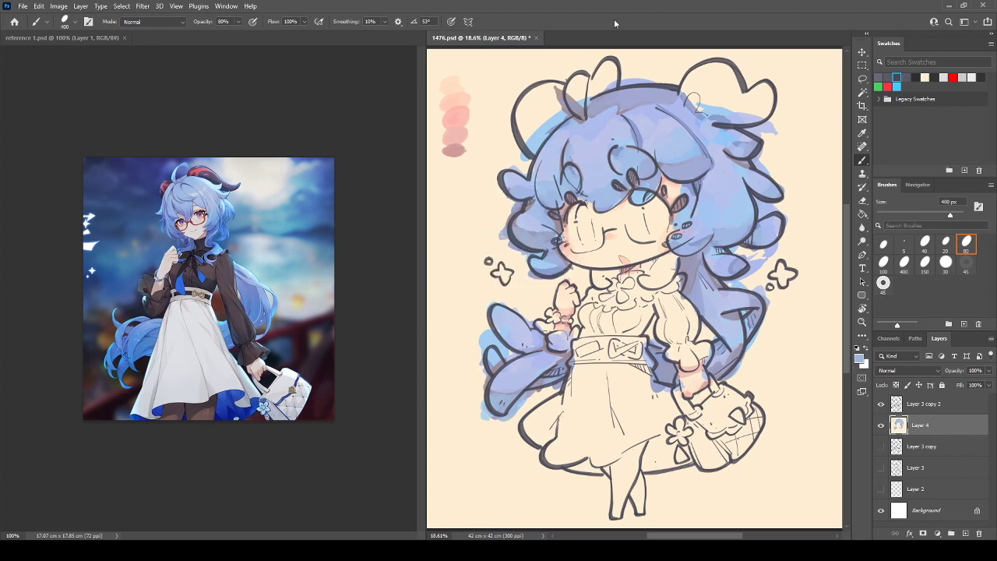
pyautogui.click(629, 102)
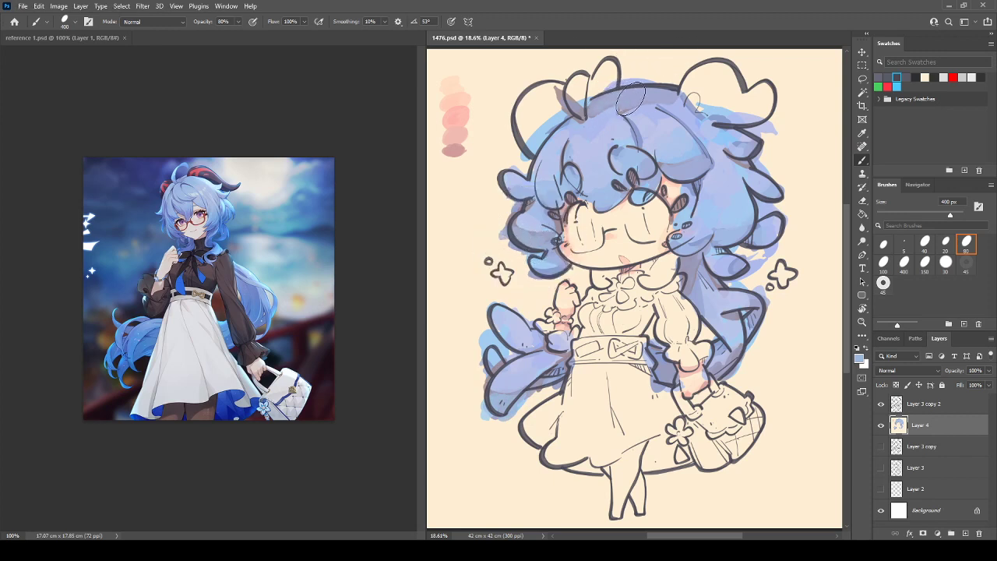
pyautogui.click(741, 141)
# Pick a bright light blue and paint highlights across the bangs and upper hair
pyautogui.press('i')
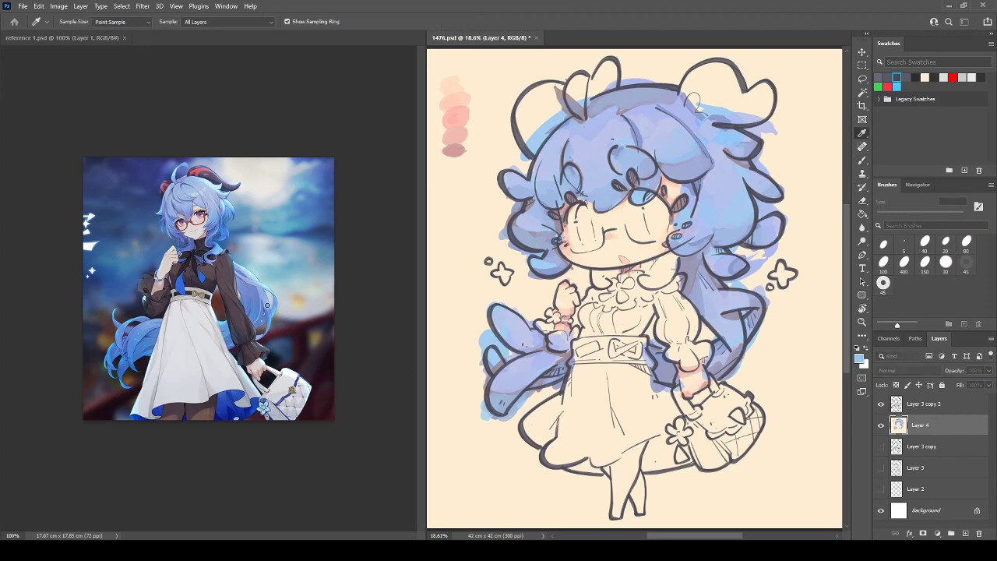
pyautogui.press('b')
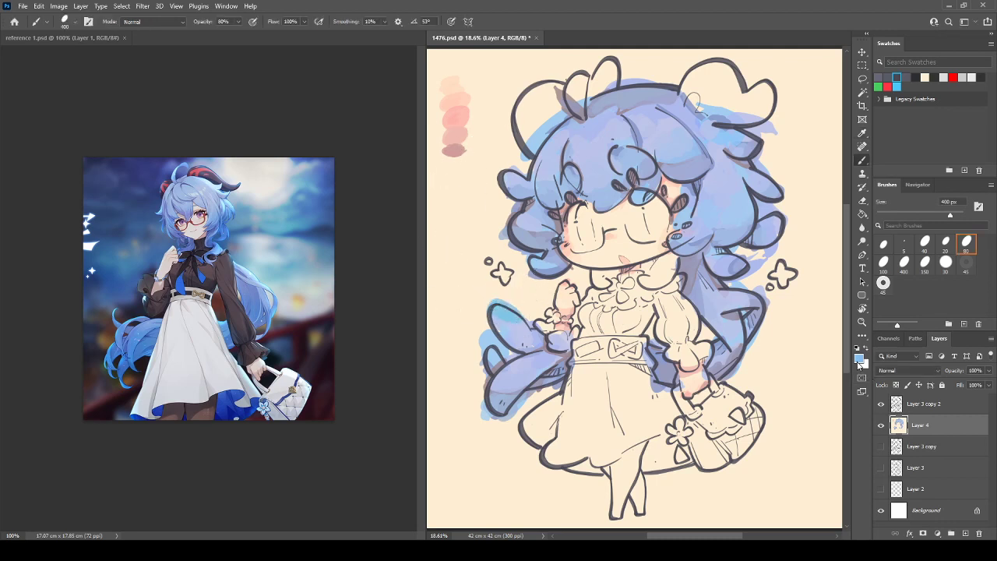
pyautogui.press('i')
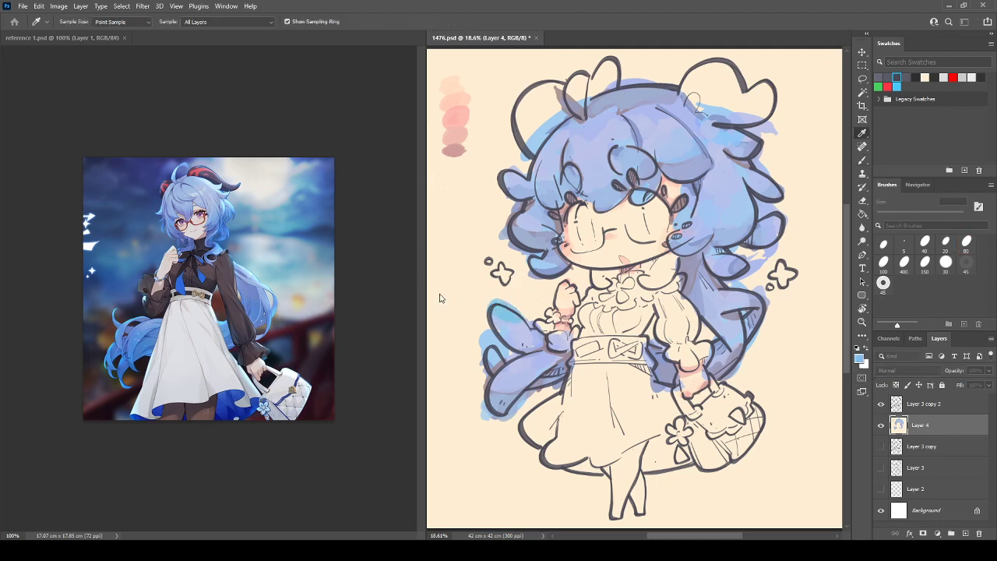
pyautogui.press('b')
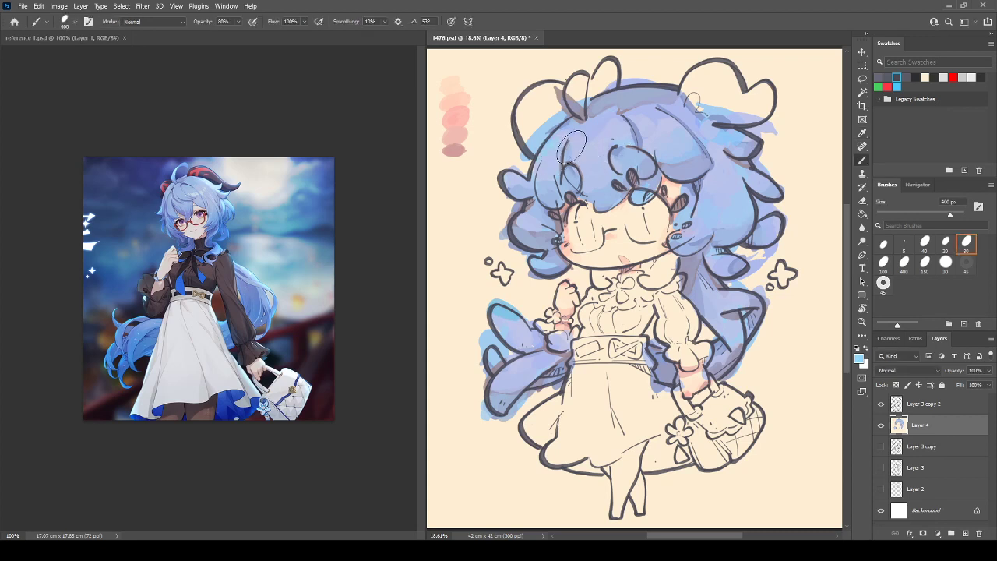
pyautogui.moveTo(661, 136); pyautogui.dragTo(693, 124)
# Pick a paler blue and spread lighter tones over the bangs, side hair and long lower locks
pyautogui.press('i')
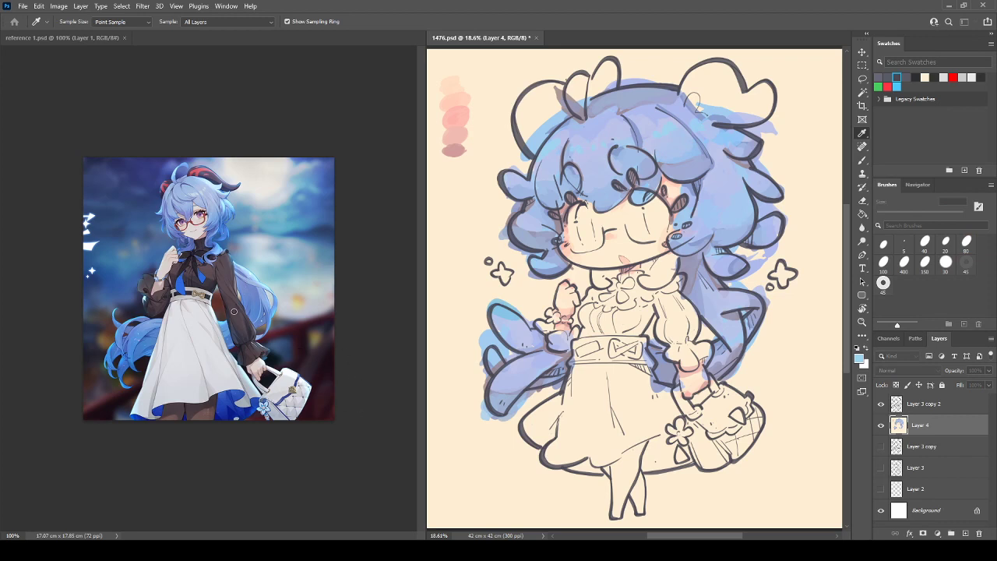
pyautogui.press('b')
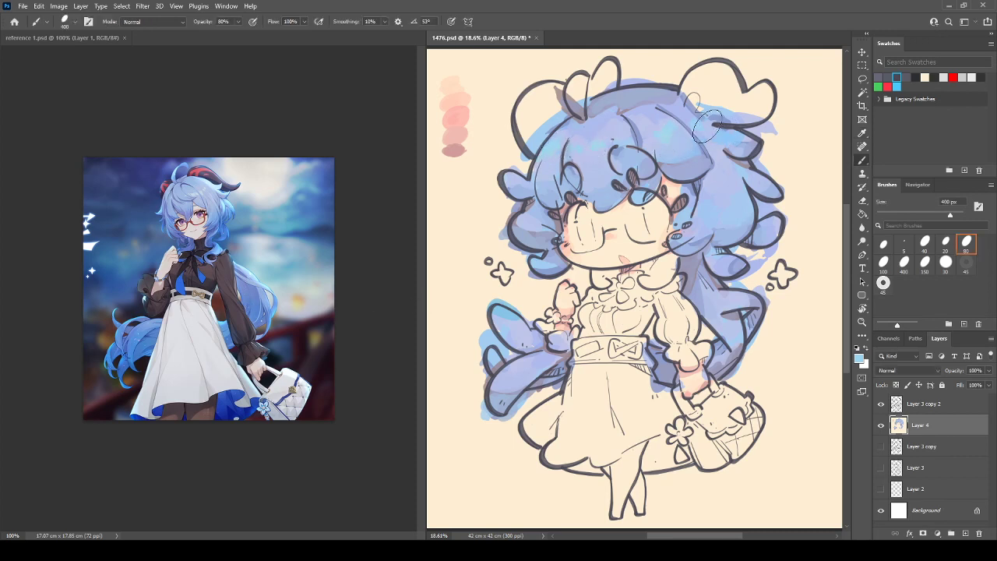
pyautogui.keyDown('alt'); pyautogui.click(554, 157); pyautogui.keyUp('alt')
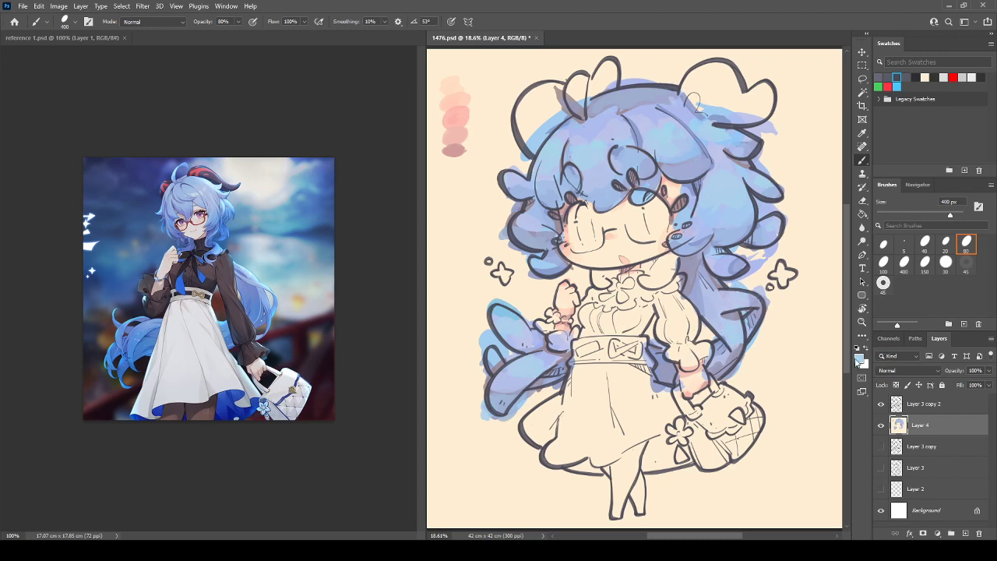
# Pick a pale mint green and dab highlights on the bangs and the upper back hair
pyautogui.press('i')
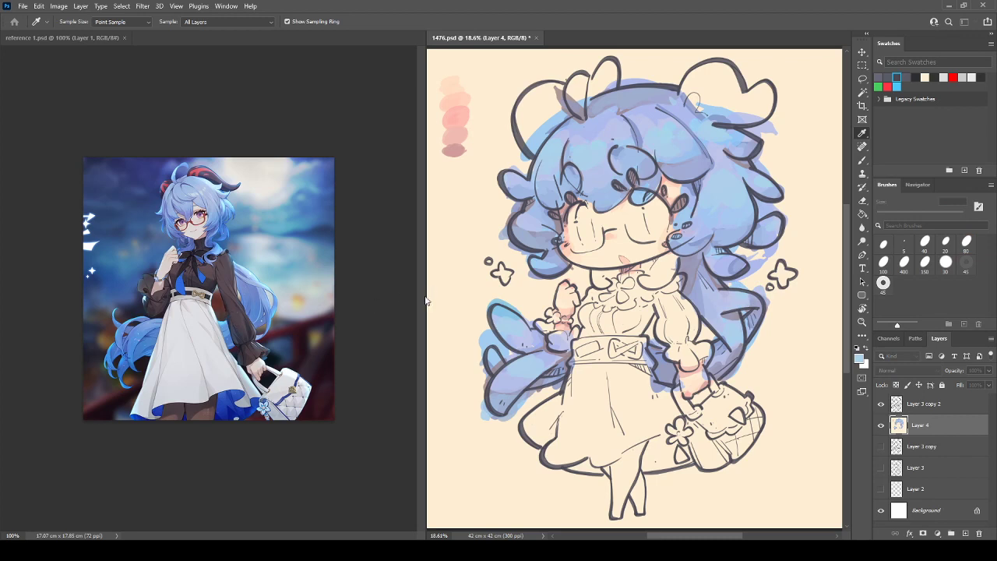
pyautogui.press('b')
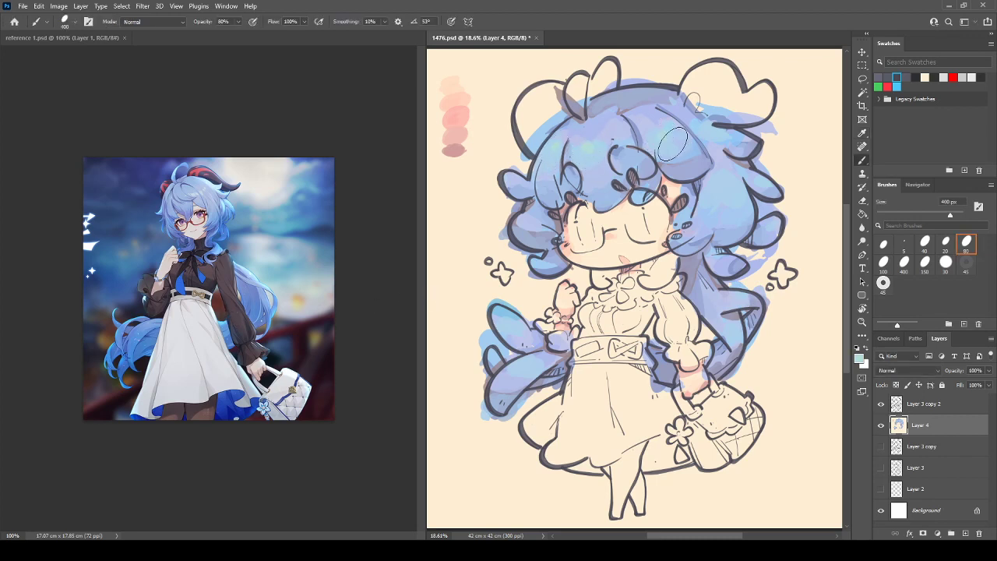
pyautogui.click(697, 128)
# Pick a soft peach and dab warm accents on the outer curls and edges of the back hair
pyautogui.press('i')
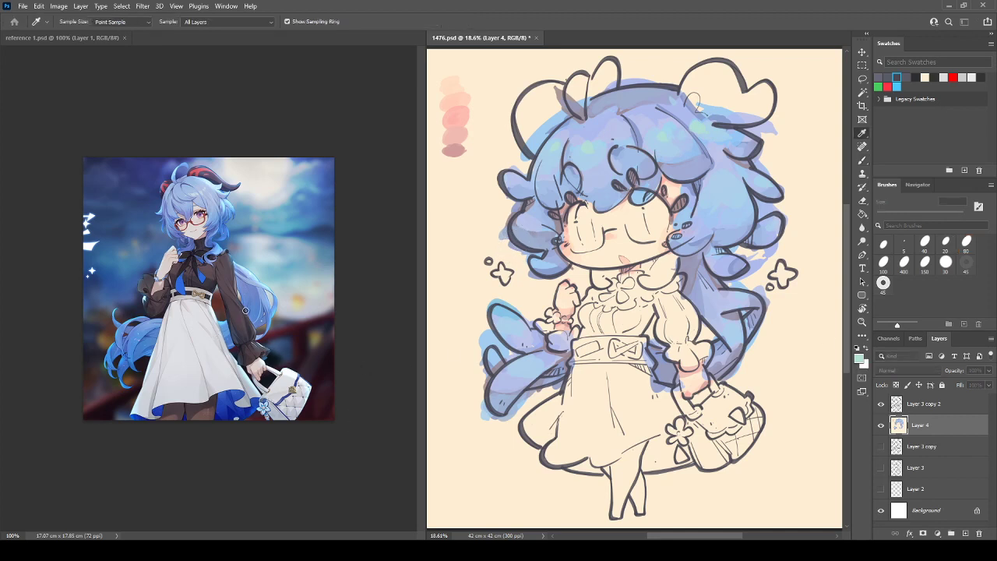
pyautogui.press('b')
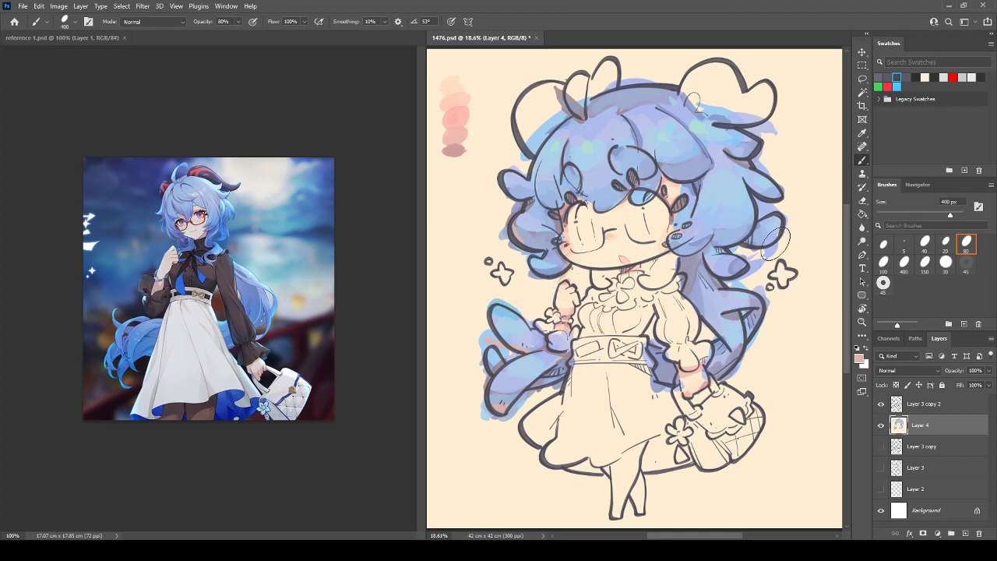
pyautogui.moveTo(777, 242); pyautogui.dragTo(785, 226)
pyautogui.moveTo(722, 242); pyautogui.dragTo(739, 218)
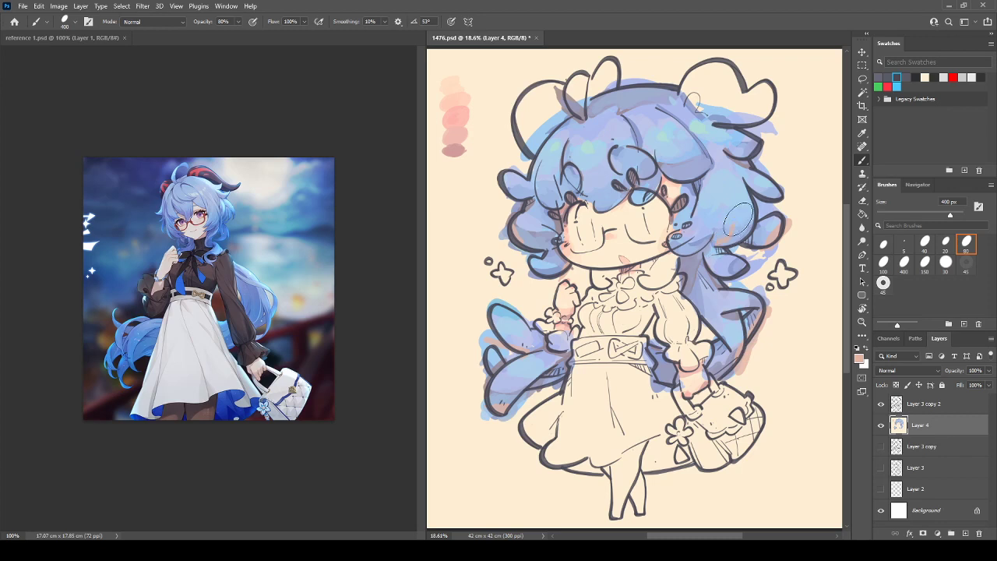
# Sample muted pinkish-grey tones from the hair and blend them into the side curls and long lower locks
pyautogui.keyDown('alt'); pyautogui.click(737, 221); pyautogui.keyUp('alt')
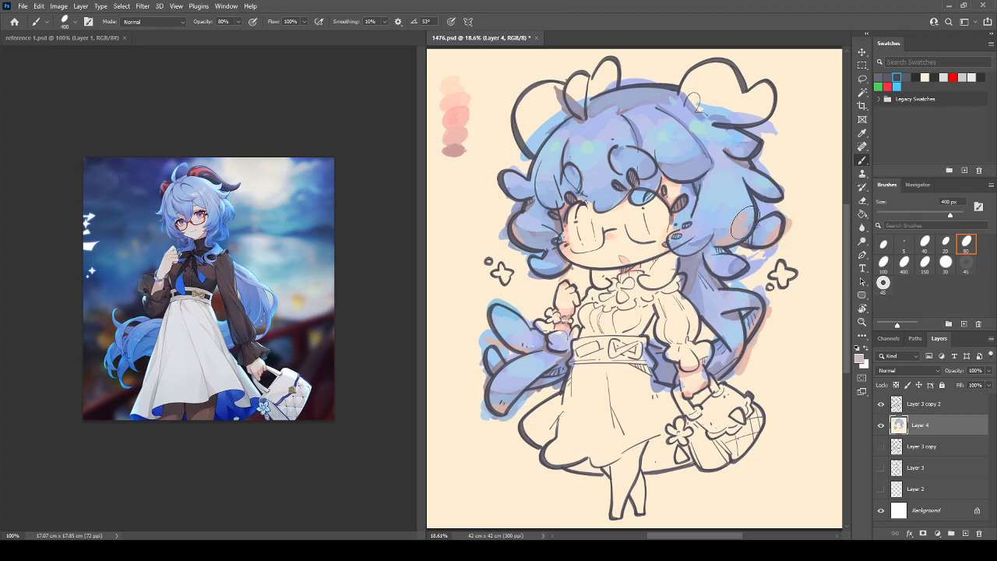
pyautogui.keyDown('alt'); pyautogui.click(735, 236); pyautogui.keyUp('alt')
pyautogui.moveTo(523, 244); pyautogui.dragTo(531, 231)
pyautogui.keyDown('alt'); pyautogui.click(531, 260); pyautogui.keyUp('alt')
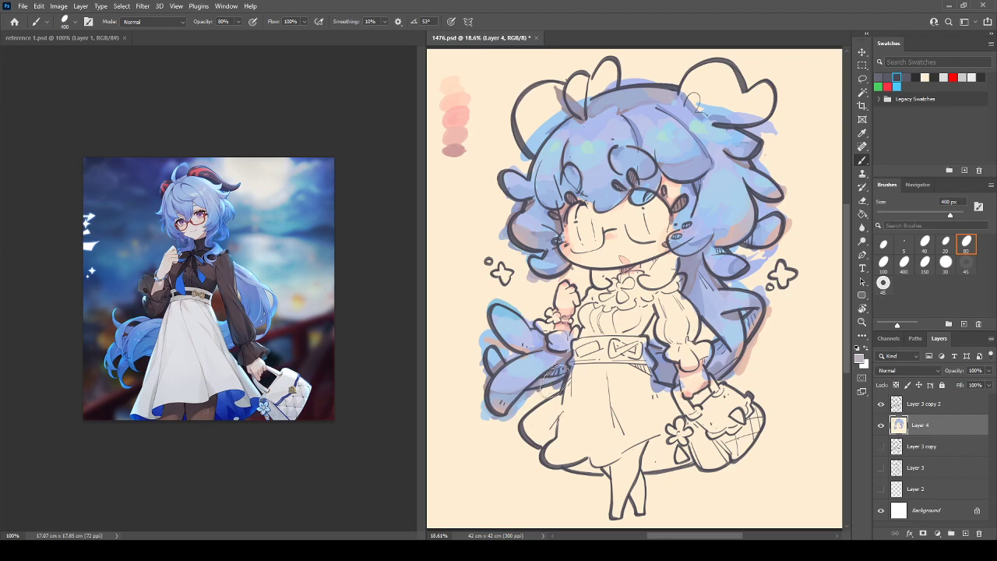
pyautogui.moveTo(735, 366)
pyautogui.mouseDown()
pyautogui.moveTo(723, 353)
pyautogui.moveTo(749, 345)
pyautogui.moveTo(759, 324)
pyautogui.mouseUp()
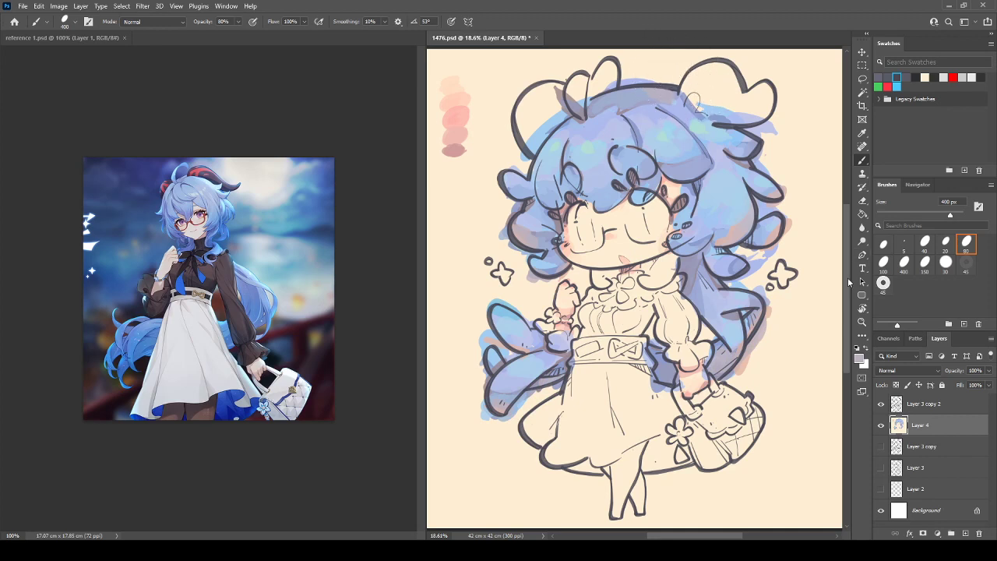
# Pick a greyish brown, fill the blouse and sleeves with it, and dab a colour swatch beside the figure
pyautogui.press('i')
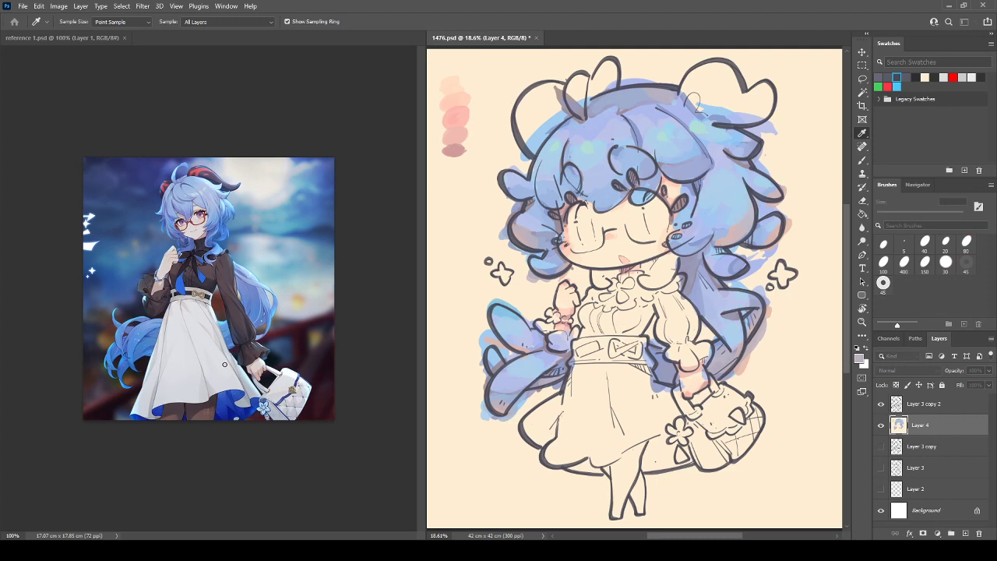
pyautogui.press('b')
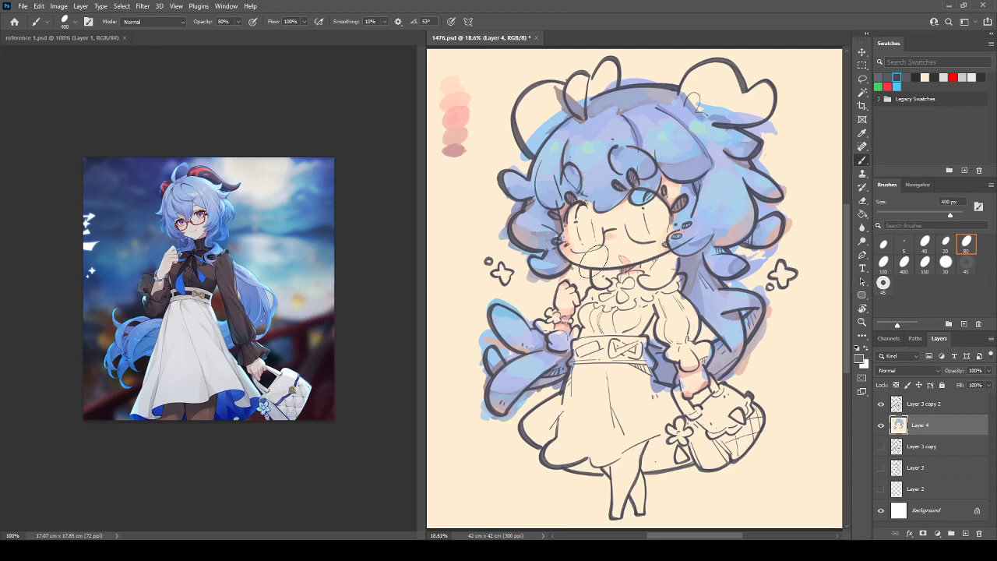
pyautogui.moveTo(590, 296)
pyautogui.mouseDown()
pyautogui.moveTo(562, 339)
pyautogui.moveTo(534, 327)
pyautogui.moveTo(554, 348)
pyautogui.moveTo(572, 347)
pyautogui.moveTo(598, 318)
pyautogui.moveTo(583, 306)
pyautogui.moveTo(603, 330)
pyautogui.moveTo(620, 330)
pyautogui.moveTo(597, 304)
pyautogui.moveTo(604, 314)
pyautogui.moveTo(625, 284)
pyautogui.moveTo(611, 288)
pyautogui.moveTo(615, 297)
pyautogui.moveTo(638, 275)
pyautogui.moveTo(616, 280)
pyautogui.moveTo(641, 272)
pyautogui.moveTo(622, 279)
pyautogui.moveTo(636, 275)
pyautogui.moveTo(622, 332)
pyautogui.moveTo(680, 280)
pyautogui.moveTo(671, 281)
pyautogui.moveTo(664, 322)
pyautogui.moveTo(676, 336)
pyautogui.moveTo(693, 310)
pyautogui.moveTo(689, 338)
pyautogui.moveTo(668, 360)
pyautogui.moveTo(684, 349)
pyautogui.moveTo(679, 360)
pyautogui.moveTo(706, 355)
pyautogui.mouseUp()
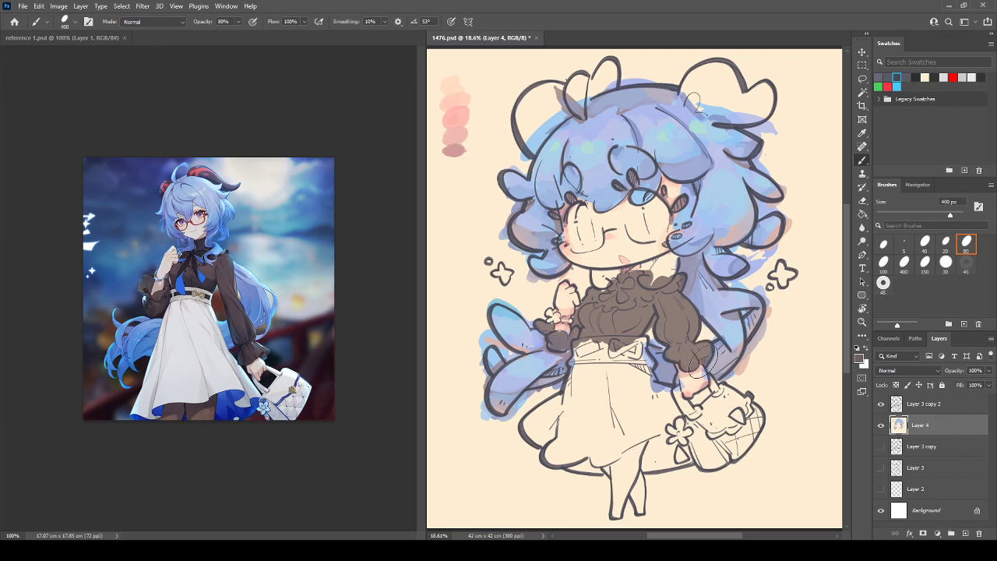
pyautogui.moveTo(462, 233); pyautogui.dragTo(455, 205)
# Fill both horns and the small middle horn tip with the same greyish brown
pyautogui.moveTo(544, 100)
pyautogui.mouseDown()
pyautogui.moveTo(521, 113)
pyautogui.moveTo(539, 97)
pyautogui.moveTo(524, 153)
pyautogui.moveTo(557, 116)
pyautogui.moveTo(555, 81)
pyautogui.moveTo(567, 113)
pyautogui.mouseUp()
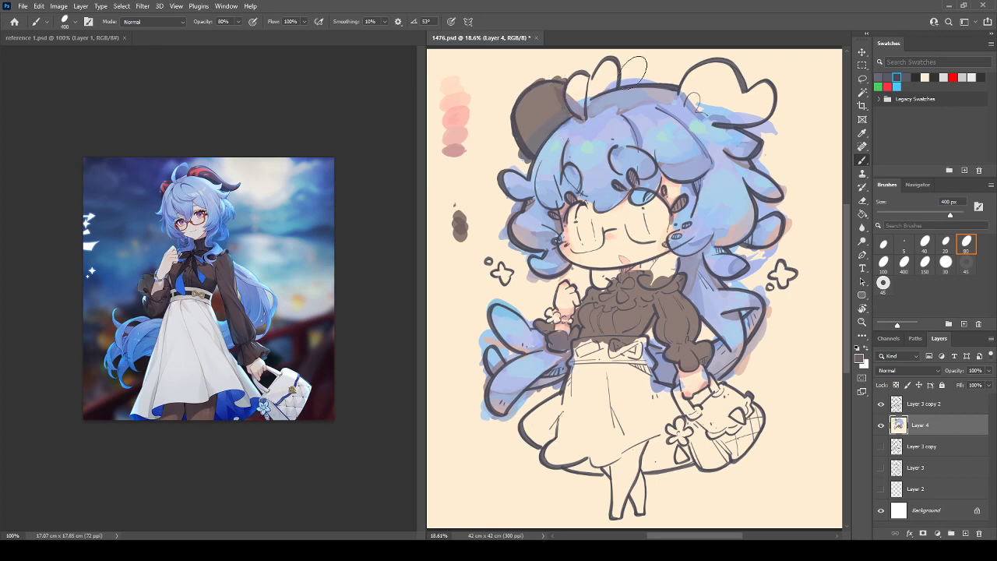
pyautogui.moveTo(612, 70)
pyautogui.mouseDown()
pyautogui.moveTo(592, 87)
pyautogui.moveTo(609, 61)
pyautogui.moveTo(633, 61)
pyautogui.mouseUp()
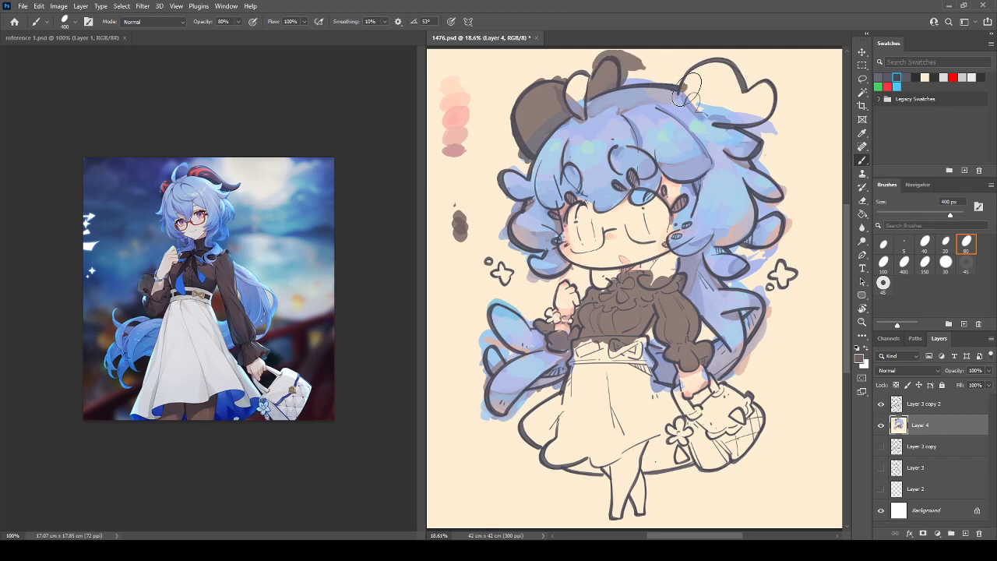
pyautogui.moveTo(688, 90)
pyautogui.mouseDown()
pyautogui.moveTo(709, 71)
pyautogui.moveTo(732, 82)
pyautogui.moveTo(687, 101)
pyautogui.moveTo(759, 82)
pyautogui.moveTo(763, 117)
pyautogui.moveTo(744, 117)
pyautogui.mouseUp()
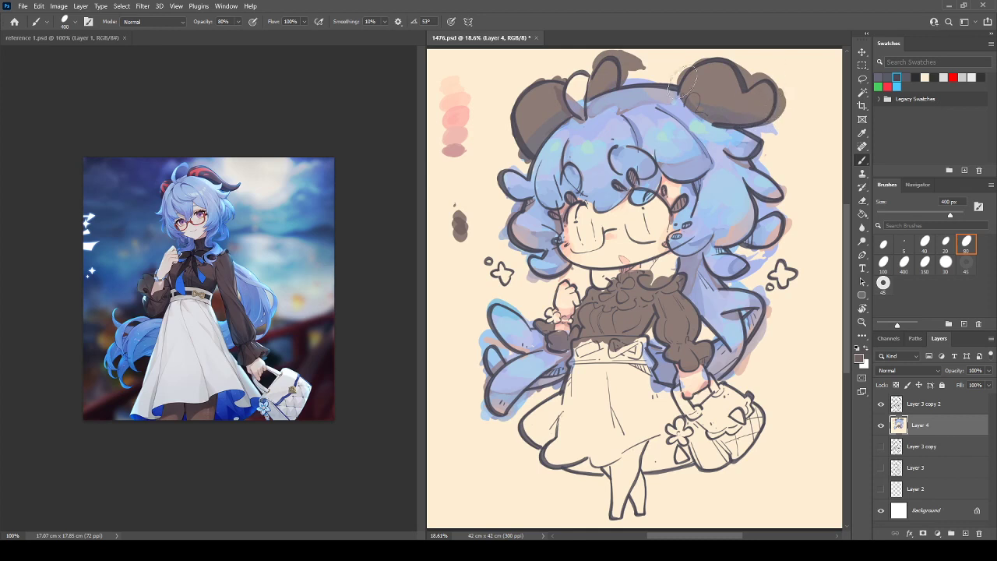
# Paint darker brown shading over the collar, bodice and sleeves of the blouse
pyautogui.moveTo(607, 285)
pyautogui.mouseDown()
pyautogui.moveTo(585, 311)
pyautogui.moveTo(537, 323)
pyautogui.moveTo(549, 327)
pyautogui.mouseUp()
pyautogui.moveTo(623, 287)
pyautogui.mouseDown()
pyautogui.moveTo(679, 280)
pyautogui.moveTo(681, 344)
pyautogui.moveTo(681, 328)
pyautogui.moveTo(663, 307)
pyautogui.mouseUp()
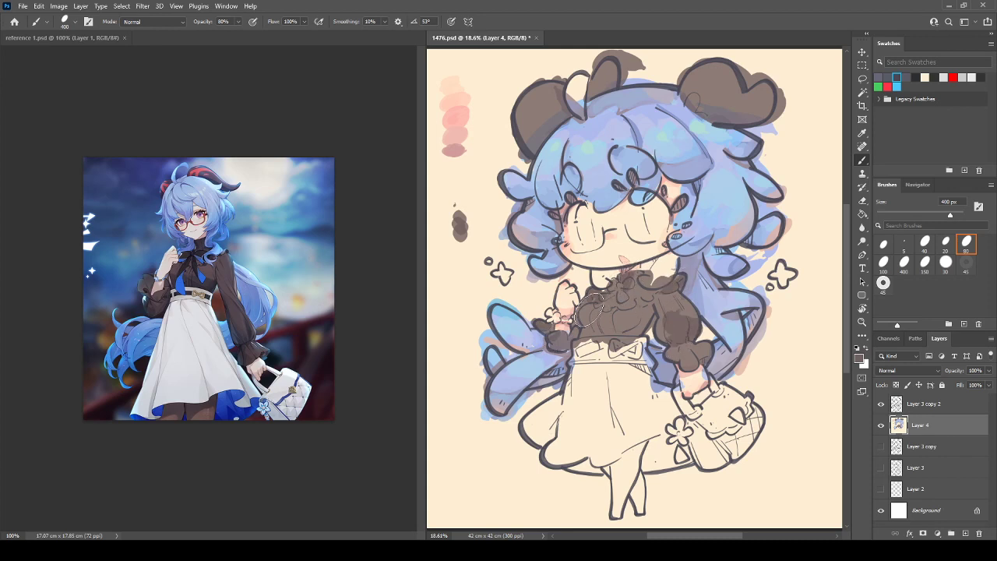
pyautogui.moveTo(590, 309)
pyautogui.mouseDown()
pyautogui.moveTo(641, 302)
pyautogui.moveTo(626, 294)
pyautogui.moveTo(669, 322)
pyautogui.mouseUp()
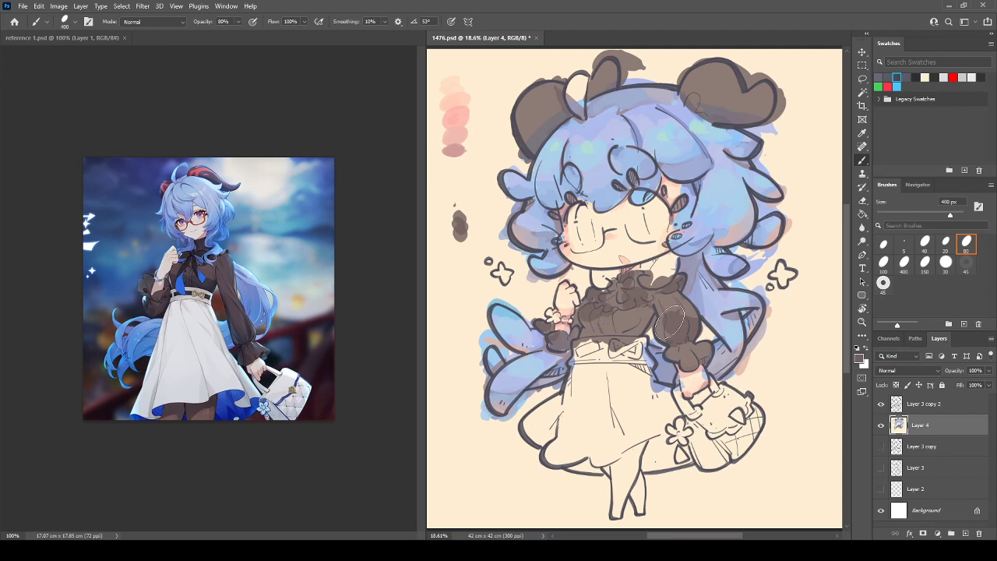
pyautogui.moveTo(688, 357); pyautogui.dragTo(691, 367)
# Layer darker brown shading over the horns and the brown swatch beside the figure
pyautogui.moveTo(760, 101); pyautogui.dragTo(712, 70)
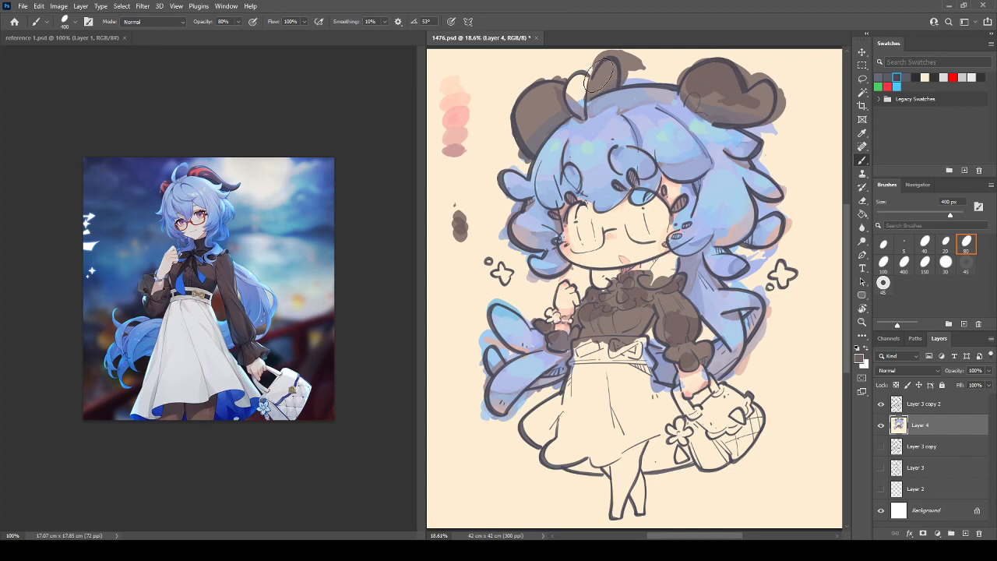
pyautogui.moveTo(541, 107)
pyautogui.mouseDown()
pyautogui.moveTo(516, 102)
pyautogui.moveTo(548, 109)
pyautogui.moveTo(548, 123)
pyautogui.moveTo(559, 99)
pyautogui.moveTo(573, 115)
pyautogui.moveTo(539, 109)
pyautogui.mouseUp()
pyautogui.moveTo(462, 234); pyautogui.dragTo(460, 222)
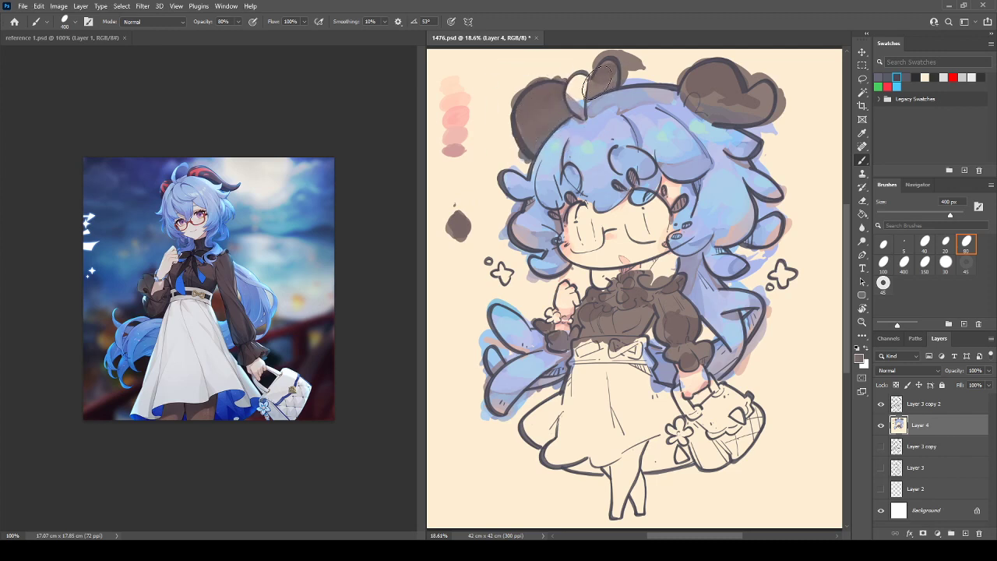
# Fill the curled tuft on the crown with lavender blue sampled from the hair, and blend the large horn with its own brown
pyautogui.keyDown('alt'); pyautogui.click(591, 133); pyautogui.keyUp('alt')
pyautogui.moveTo(581, 86); pyautogui.dragTo(581, 102)
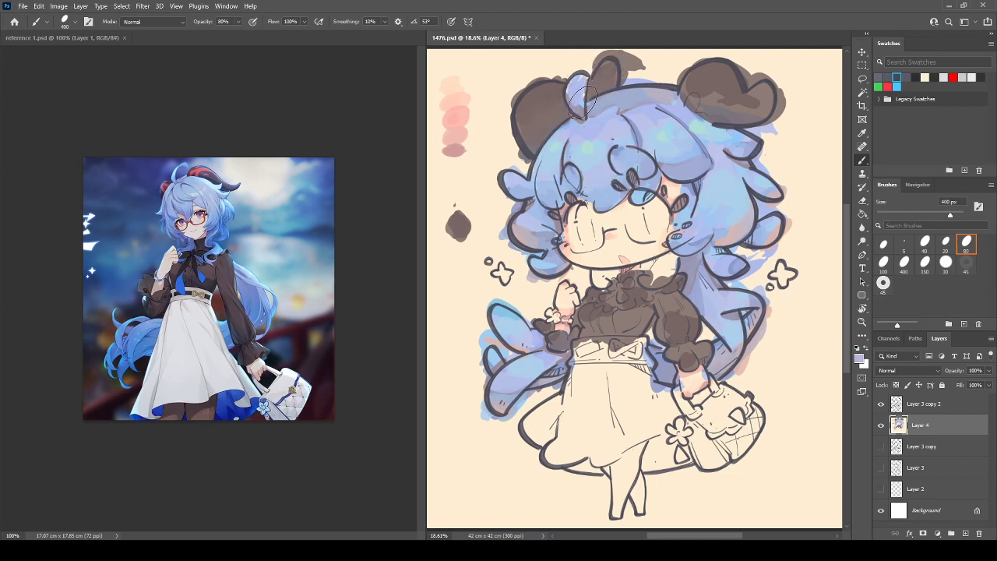
pyautogui.keyDown('alt'); pyautogui.click(716, 77); pyautogui.keyUp('alt')
pyautogui.keyDown('alt'); pyautogui.click(720, 72); pyautogui.keyUp('alt')
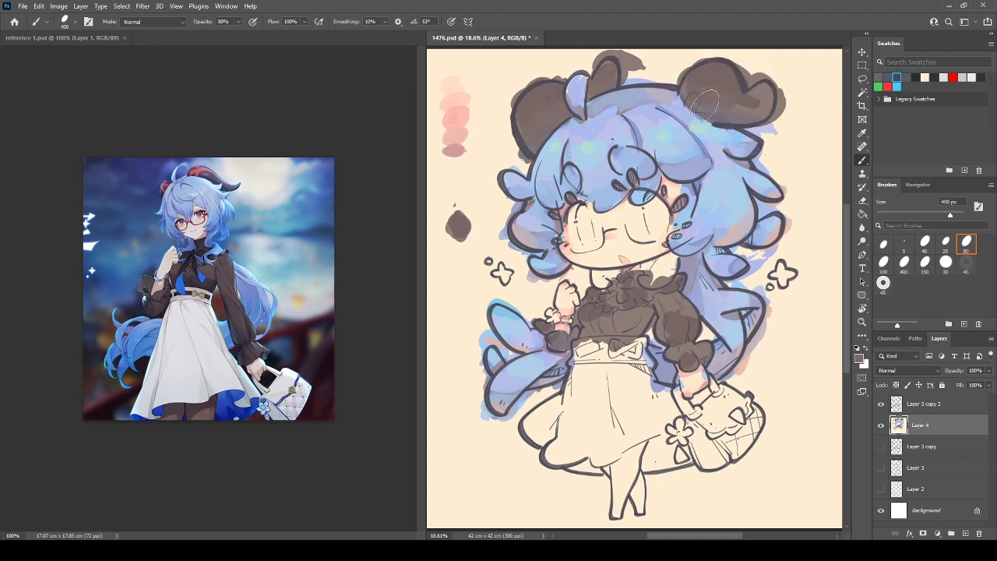
pyautogui.moveTo(754, 99); pyautogui.dragTo(762, 114)
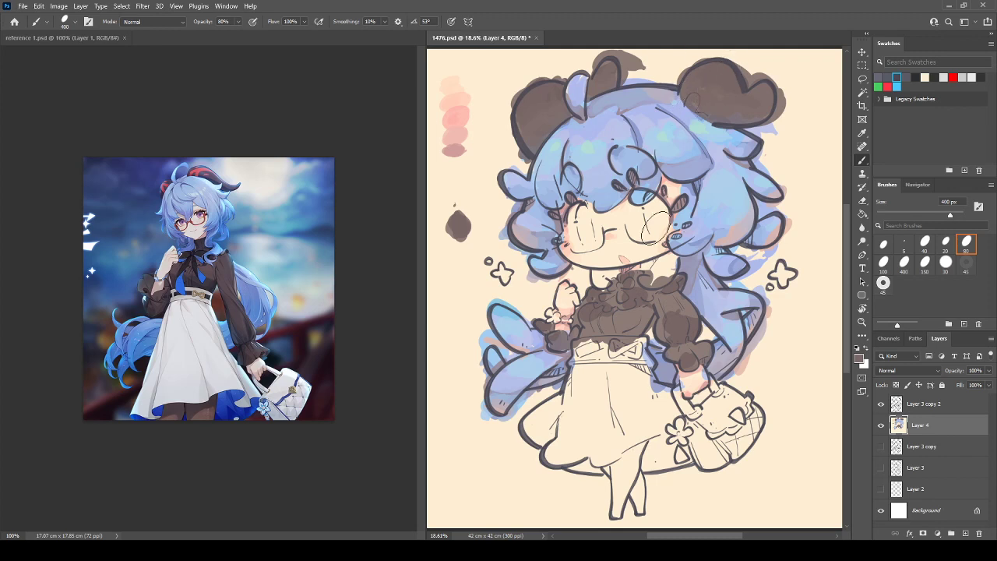
# Sample brown from the sleeve and smooth the shading across the puffed sleeve and bodice
pyautogui.moveTo(671, 325)
pyautogui.mouseDown()
pyautogui.moveTo(675, 297)
pyautogui.moveTo(684, 307)
pyautogui.moveTo(658, 300)
pyautogui.moveTo(682, 311)
pyautogui.mouseUp()
pyautogui.keyDown('alt'); pyautogui.click(679, 328); pyautogui.keyUp('alt')
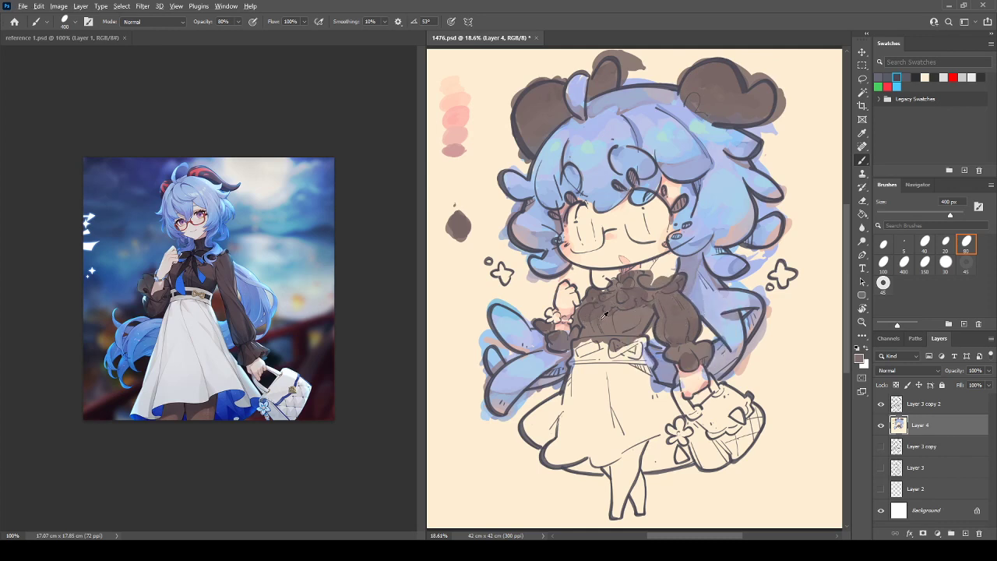
pyautogui.moveTo(601, 316); pyautogui.dragTo(637, 319)
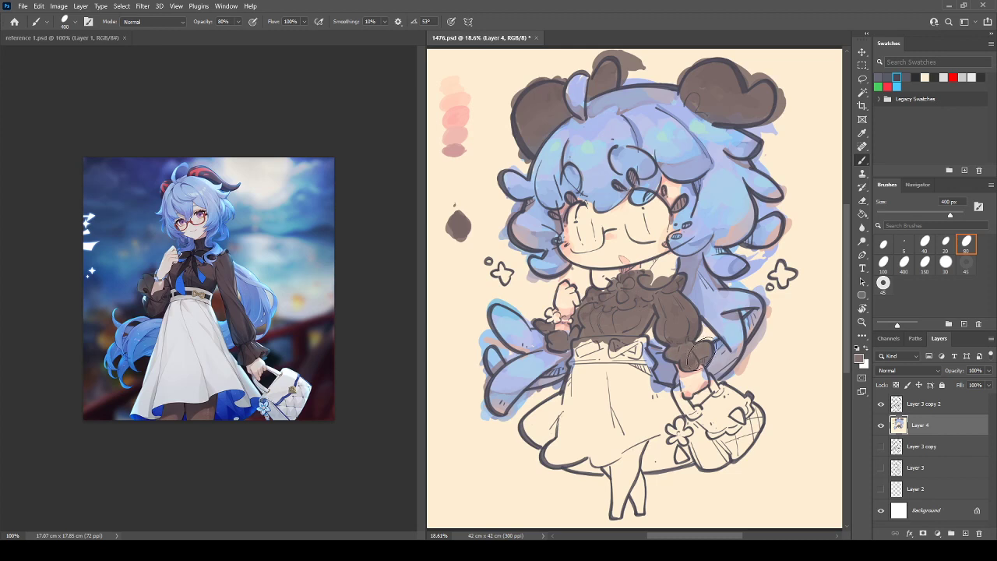
# Pick a dark reddish brown, add tone to the horns and fill the legs
pyautogui.press('i')
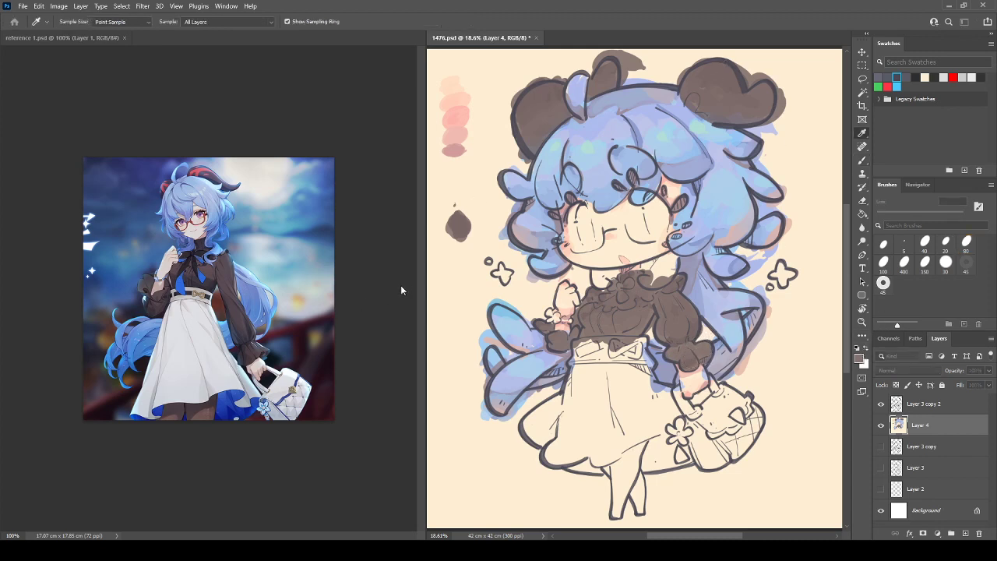
pyautogui.press('b')
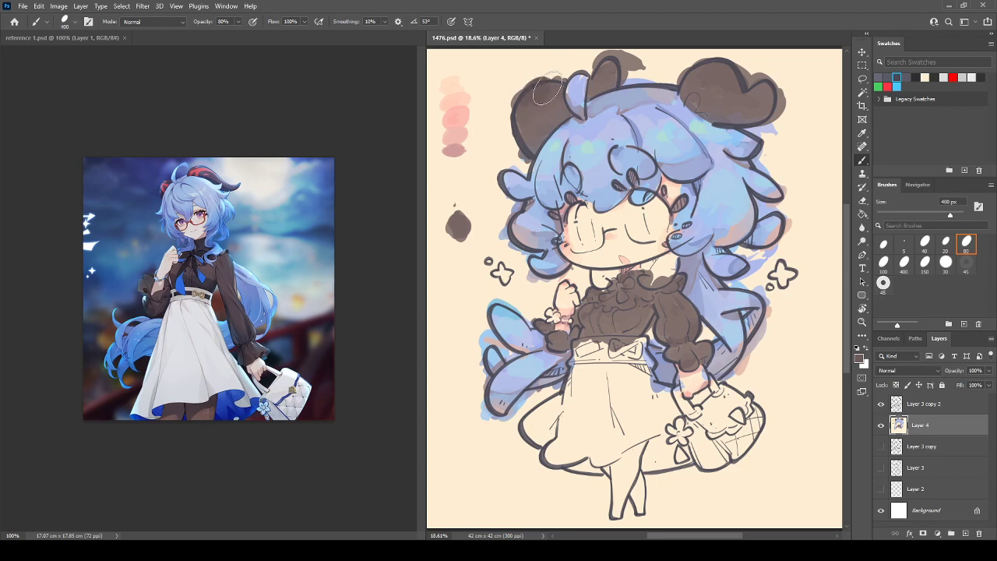
pyautogui.moveTo(707, 72); pyautogui.dragTo(724, 87)
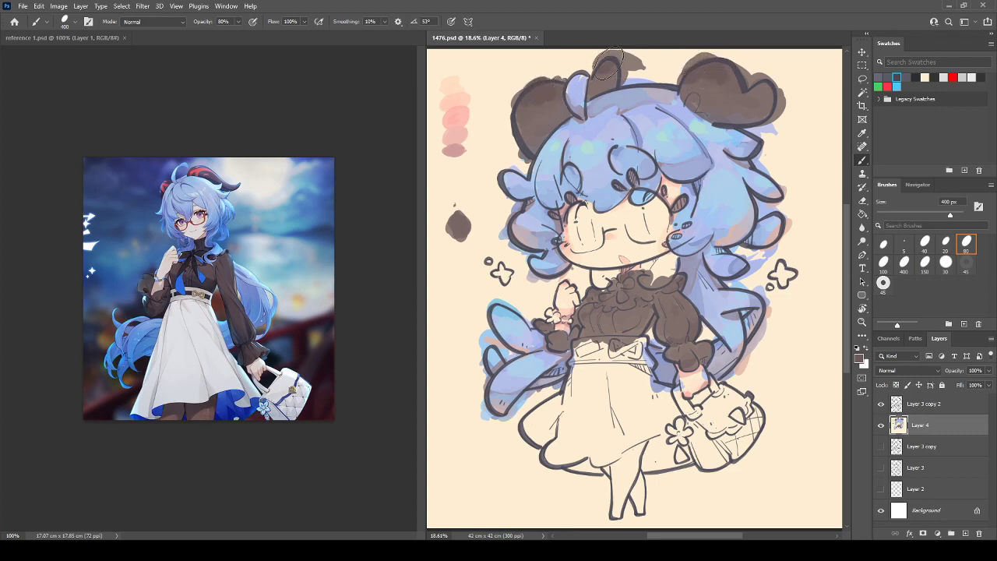
pyautogui.moveTo(609, 67); pyautogui.dragTo(623, 61)
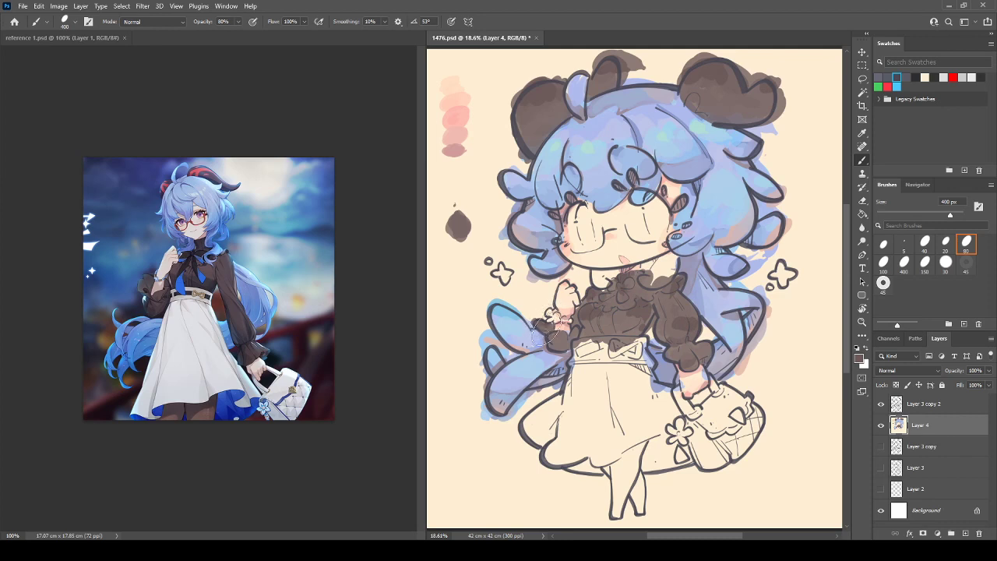
pyautogui.moveTo(615, 477)
pyautogui.mouseDown()
pyautogui.moveTo(639, 446)
pyautogui.moveTo(621, 468)
pyautogui.moveTo(631, 474)
pyautogui.moveTo(639, 449)
pyautogui.moveTo(634, 474)
pyautogui.moveTo(615, 481)
pyautogui.moveTo(626, 501)
pyautogui.moveTo(610, 471)
pyautogui.moveTo(624, 484)
pyautogui.moveTo(639, 453)
pyautogui.moveTo(642, 495)
pyautogui.mouseUp()
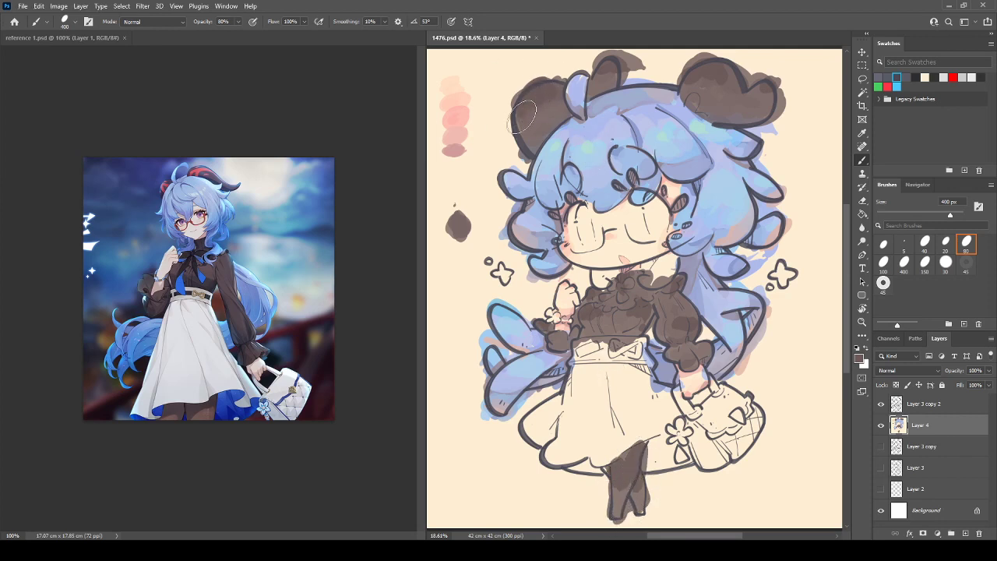
pyautogui.moveTo(551, 111); pyautogui.dragTo(558, 83)
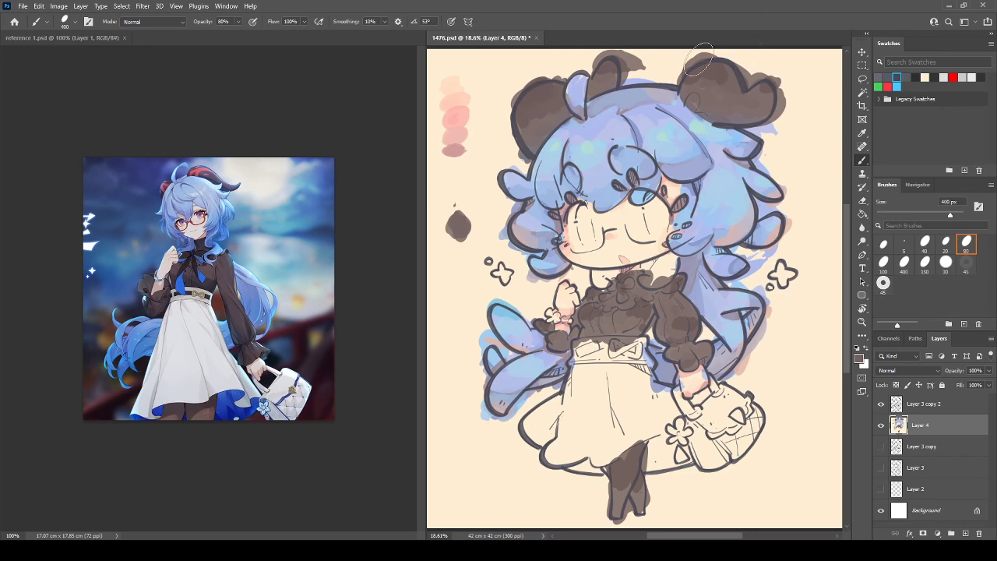
# Sample browns from the blouse repeatedly and blend the shading on its sleeves, collar and bodice
pyautogui.keyDown('alt'); pyautogui.click(674, 321); pyautogui.keyUp('alt')
pyautogui.moveTo(668, 325)
pyautogui.mouseDown()
pyautogui.moveTo(688, 340)
pyautogui.moveTo(660, 326)
pyautogui.moveTo(666, 307)
pyautogui.moveTo(642, 296)
pyautogui.moveTo(671, 312)
pyautogui.moveTo(629, 312)
pyautogui.moveTo(637, 326)
pyautogui.moveTo(607, 314)
pyautogui.moveTo(586, 325)
pyautogui.moveTo(596, 298)
pyautogui.moveTo(608, 309)
pyautogui.moveTo(592, 299)
pyautogui.mouseUp()
pyautogui.keyDown('alt'); pyautogui.click(661, 297); pyautogui.keyUp('alt')
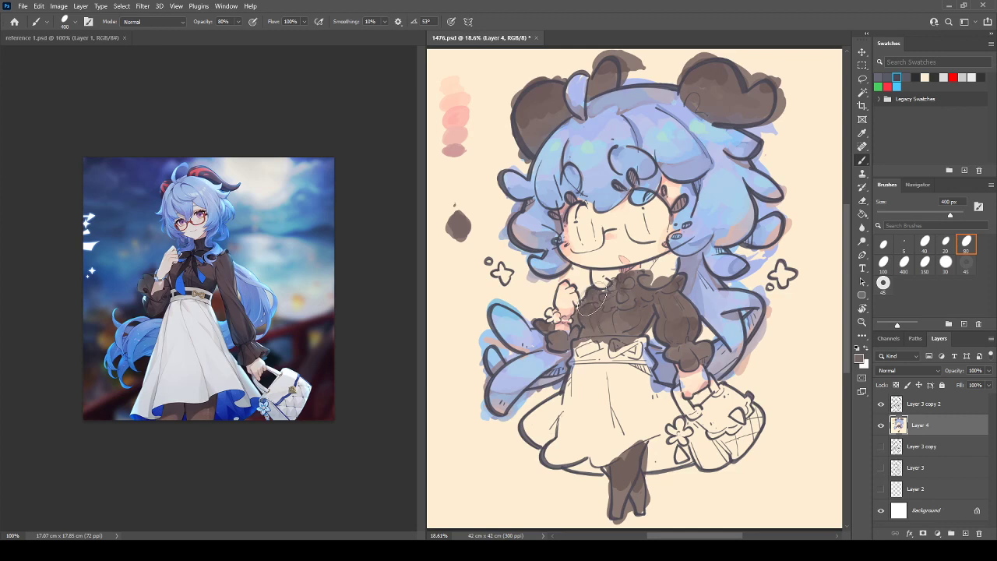
pyautogui.moveTo(553, 325)
pyautogui.mouseDown()
pyautogui.moveTo(541, 333)
pyautogui.moveTo(576, 343)
pyautogui.moveTo(624, 316)
pyautogui.mouseUp()
pyautogui.keyDown('alt'); pyautogui.click(605, 319); pyautogui.keyUp('alt')
pyautogui.keyDown('alt'); pyautogui.click(625, 320); pyautogui.keyUp('alt')
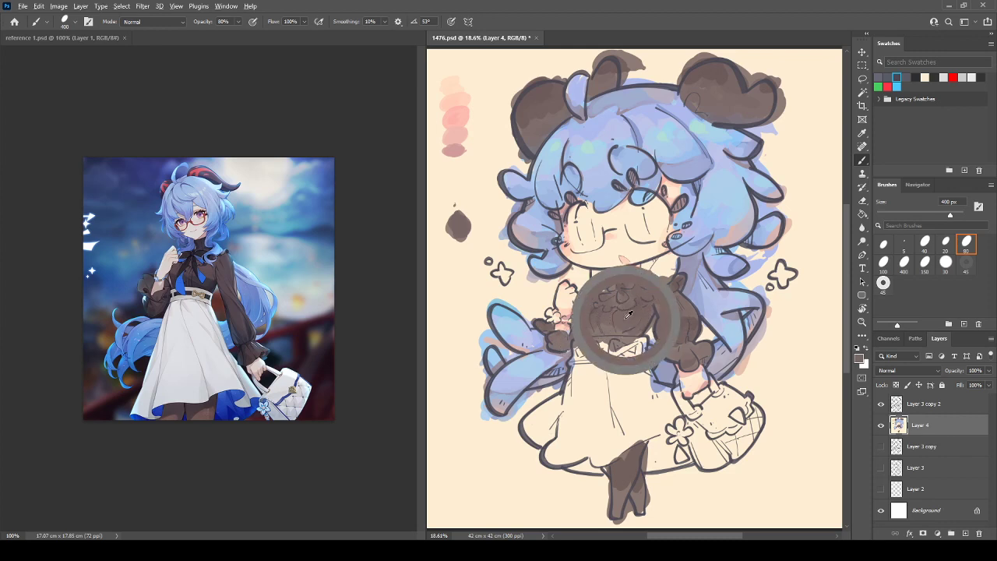
pyautogui.moveTo(690, 314); pyautogui.dragTo(677, 310)
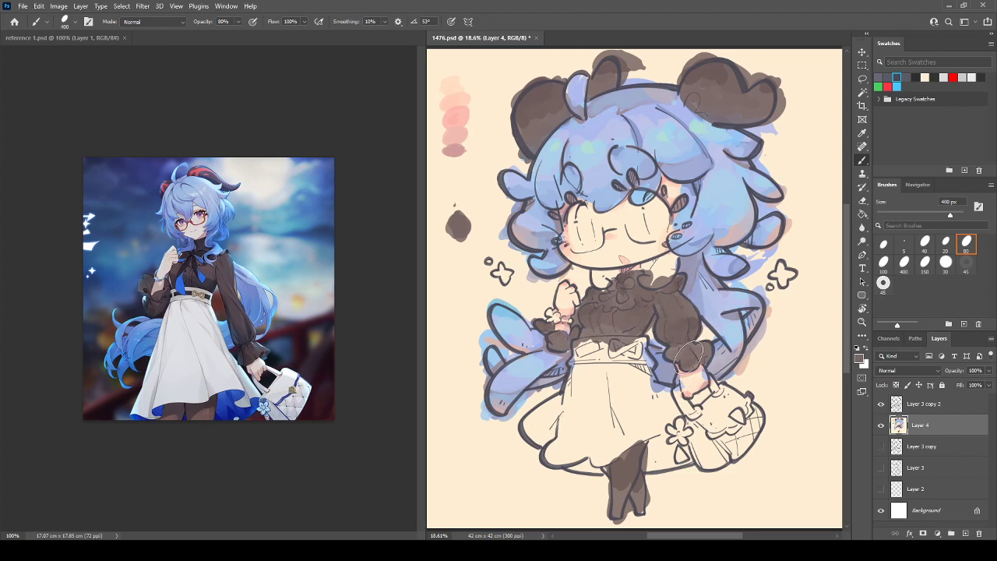
# Blend brown tones over the legs and the horns
pyautogui.moveTo(623, 489)
pyautogui.mouseDown()
pyautogui.moveTo(635, 510)
pyautogui.moveTo(621, 456)
pyautogui.moveTo(611, 467)
pyautogui.mouseUp()
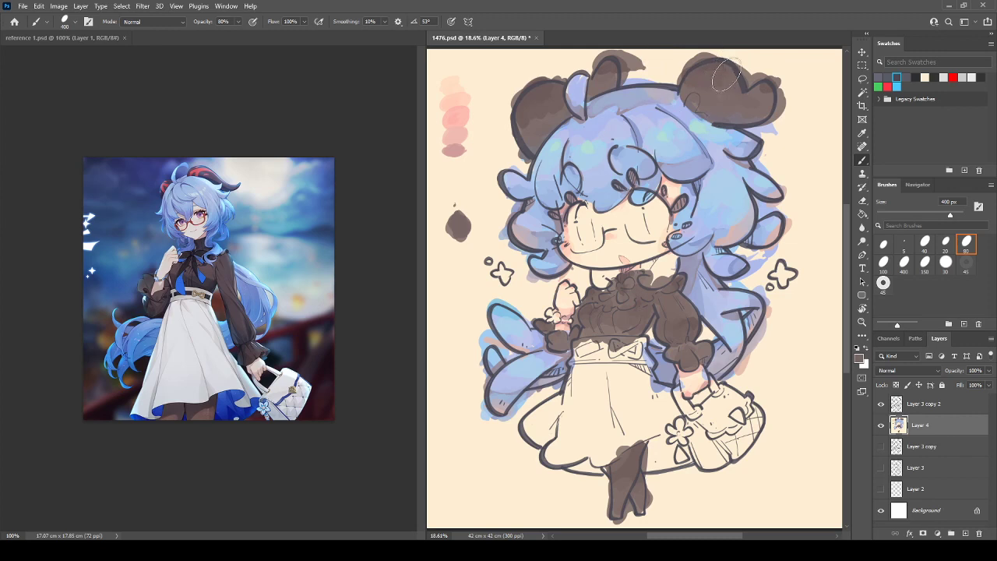
pyautogui.moveTo(724, 76)
pyautogui.mouseDown()
pyautogui.moveTo(694, 92)
pyautogui.moveTo(767, 109)
pyautogui.moveTo(760, 87)
pyautogui.moveTo(768, 117)
pyautogui.mouseUp()
pyautogui.moveTo(602, 76); pyautogui.dragTo(605, 81)
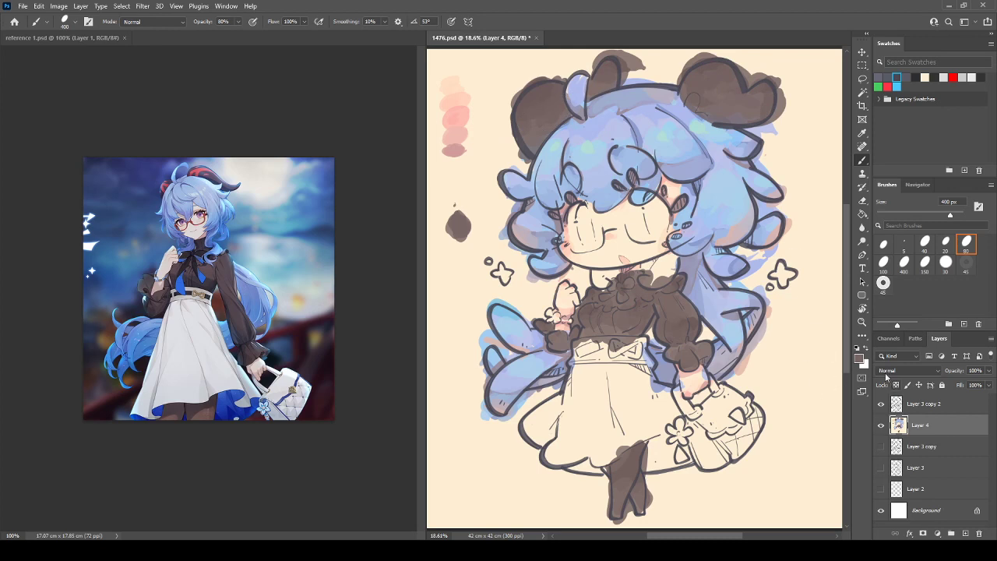
# Pick a dark neutral grey and deepen the shadows on the horns and the swatch beside the figure
pyautogui.click(861, 360)
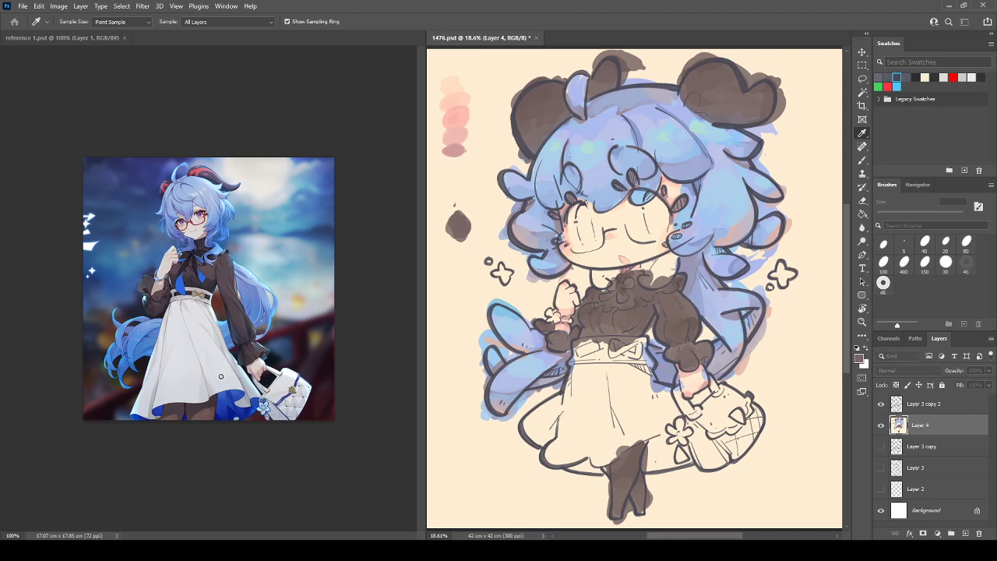
pyautogui.press('b')
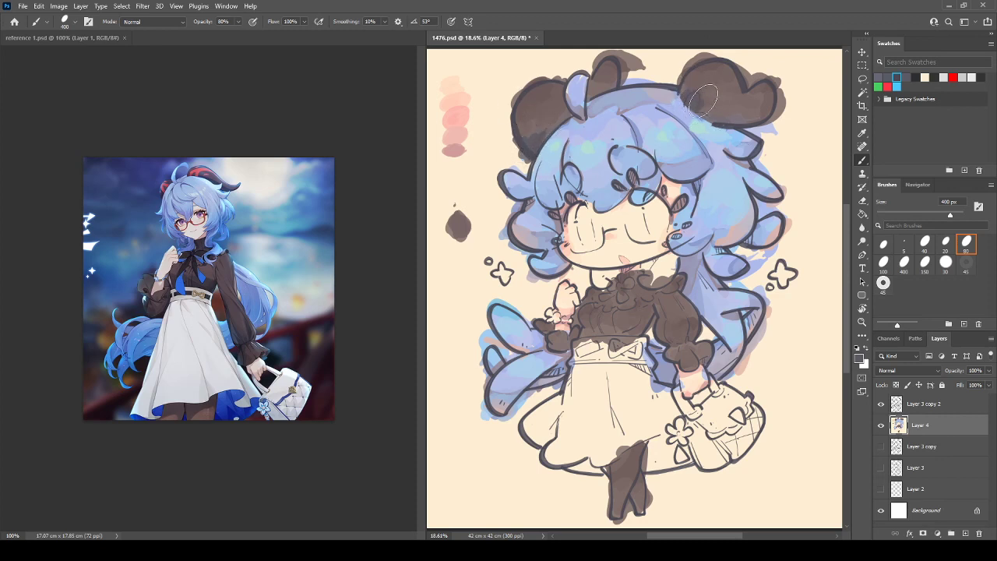
pyautogui.moveTo(703, 98)
pyautogui.mouseDown()
pyautogui.moveTo(740, 118)
pyautogui.moveTo(769, 113)
pyautogui.moveTo(788, 91)
pyautogui.mouseUp()
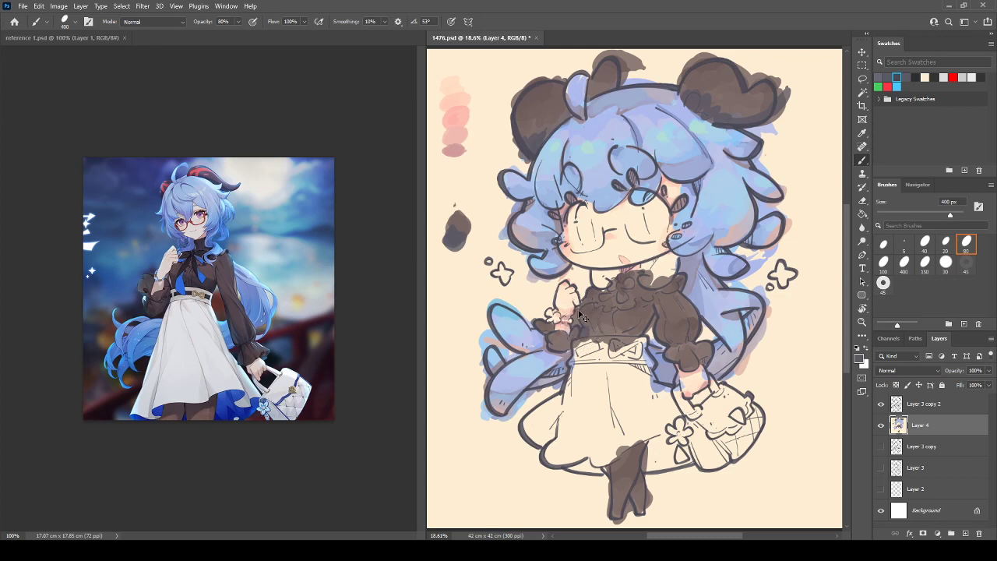
# Deepen the shadows on the blouse's bodice, collar and puffed sleeve with the dark neutral grey
pyautogui.moveTo(577, 312); pyautogui.dragTo(579, 314)
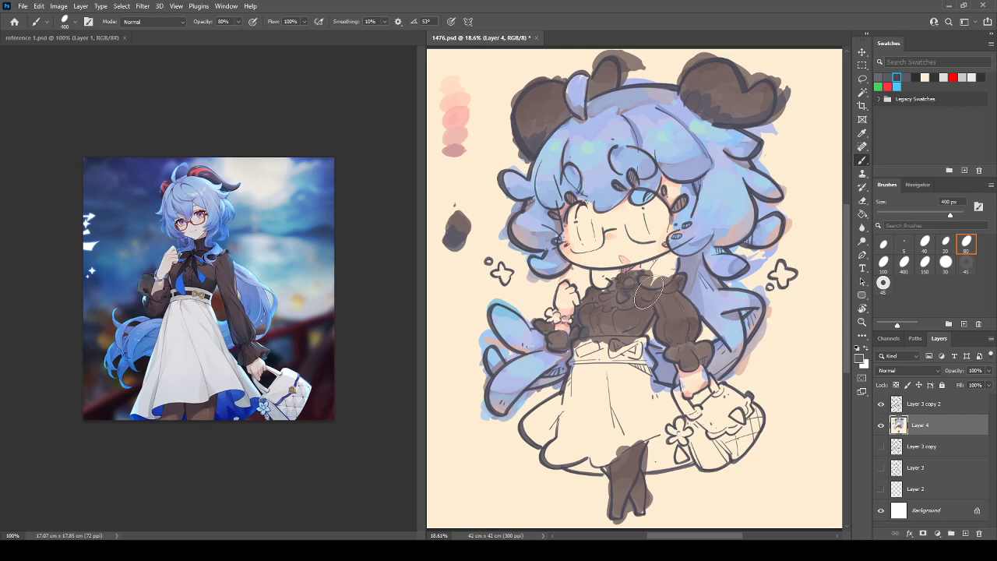
pyautogui.moveTo(668, 299); pyautogui.dragTo(645, 313)
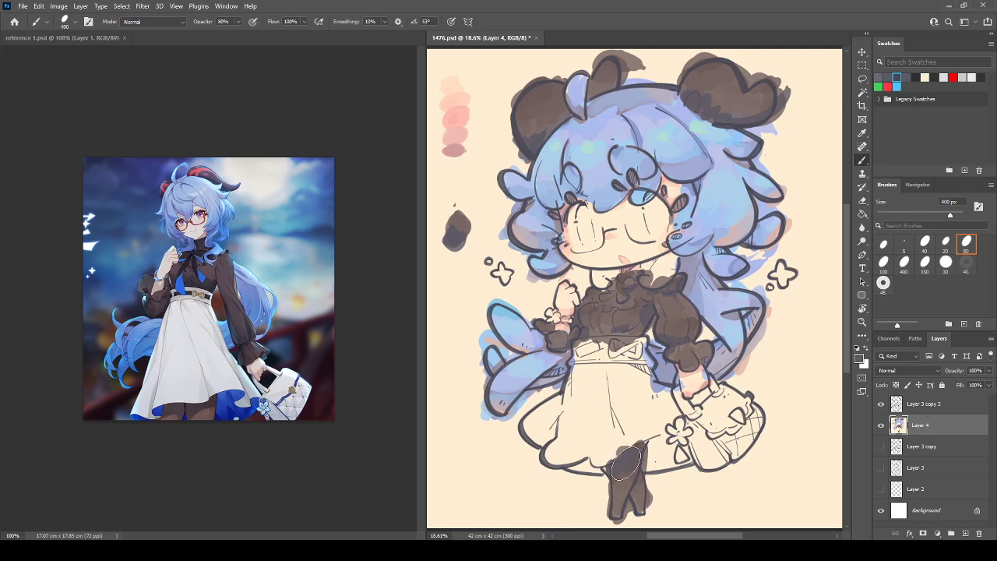
pyautogui.moveTo(661, 291); pyautogui.dragTo(667, 315)
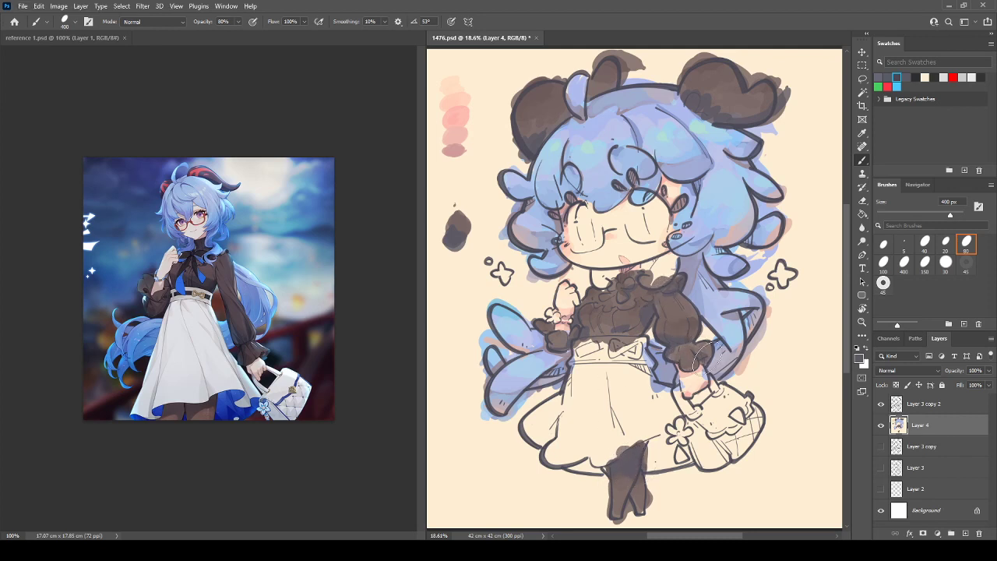
# Sample a brown from the puffed sleeve and blend it over the cuffs, bodice and legs
pyautogui.keyDown('alt'); pyautogui.click(672, 306); pyautogui.keyUp('alt')
pyautogui.moveTo(685, 349)
pyautogui.mouseDown()
pyautogui.moveTo(675, 350)
pyautogui.moveTo(685, 346)
pyautogui.mouseUp()
pyautogui.moveTo(626, 313)
pyautogui.mouseDown()
pyautogui.moveTo(620, 330)
pyautogui.moveTo(645, 316)
pyautogui.moveTo(635, 277)
pyautogui.moveTo(637, 286)
pyautogui.mouseUp()
pyautogui.moveTo(593, 318)
pyautogui.mouseDown()
pyautogui.moveTo(617, 334)
pyautogui.moveTo(590, 333)
pyautogui.moveTo(559, 307)
pyautogui.moveTo(560, 340)
pyautogui.mouseUp()
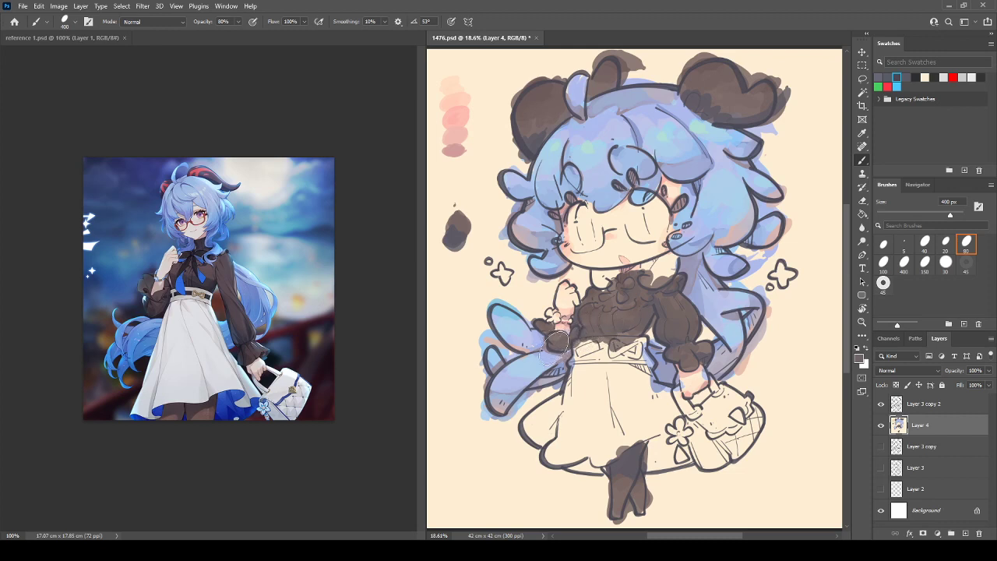
pyautogui.moveTo(620, 492)
pyautogui.mouseDown()
pyautogui.moveTo(619, 467)
pyautogui.moveTo(637, 487)
pyautogui.mouseUp()
pyautogui.moveTo(597, 322)
pyautogui.mouseDown()
pyautogui.moveTo(586, 321)
pyautogui.moveTo(598, 321)
pyautogui.moveTo(596, 296)
pyautogui.moveTo(632, 294)
pyautogui.moveTo(628, 286)
pyautogui.mouseUp()
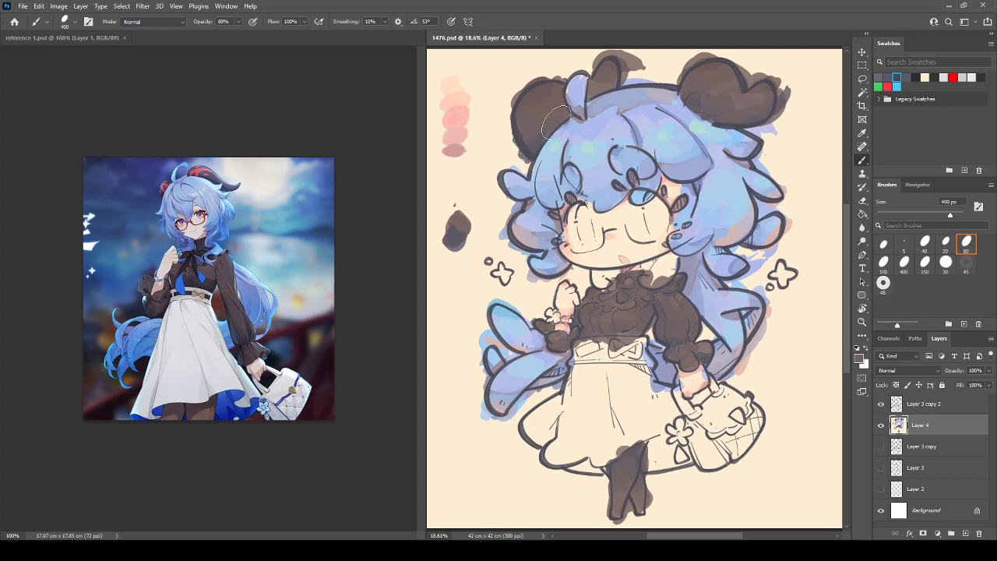
# Pick a muted reddish brown and warm up the tones on the legs, horns, bodice and sleeves
pyautogui.click(860, 360)
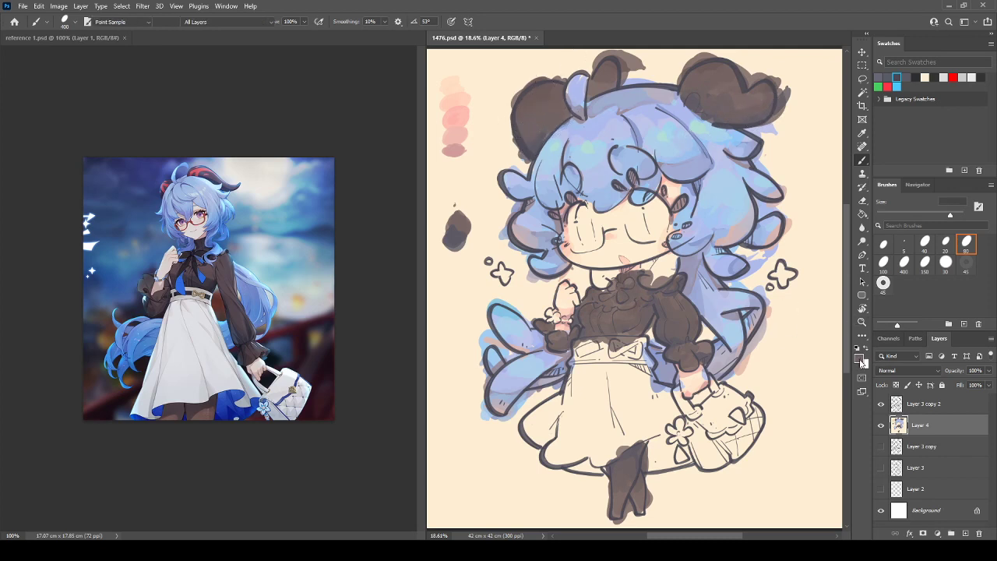
pyautogui.press('i')
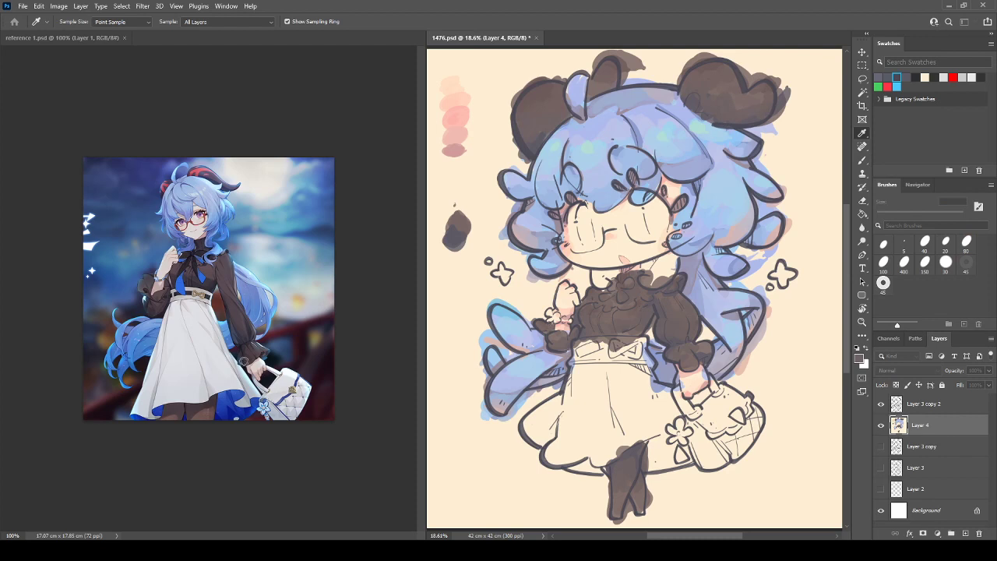
pyautogui.press('b')
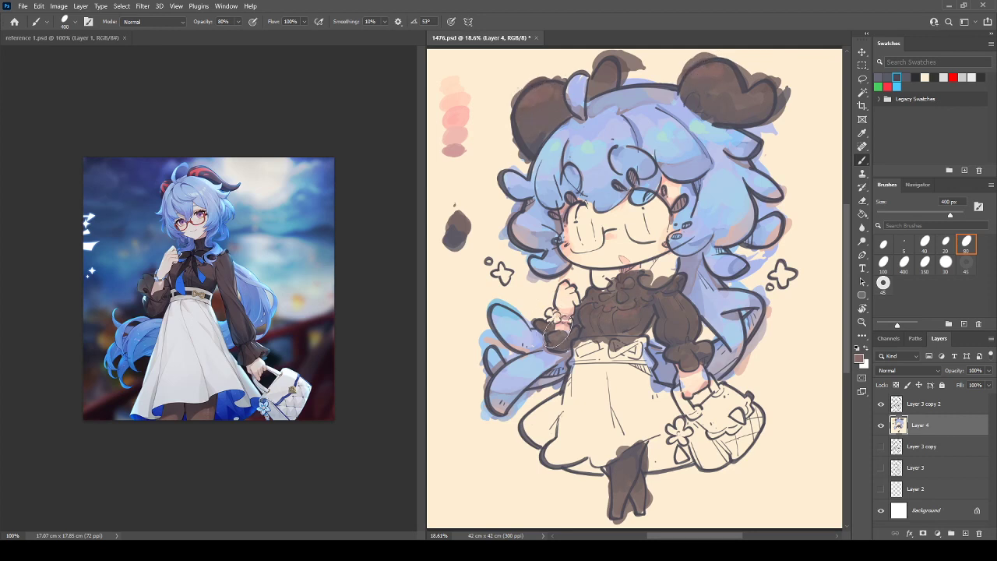
pyautogui.moveTo(614, 499)
pyautogui.mouseDown()
pyautogui.moveTo(625, 519)
pyautogui.moveTo(645, 490)
pyautogui.mouseUp()
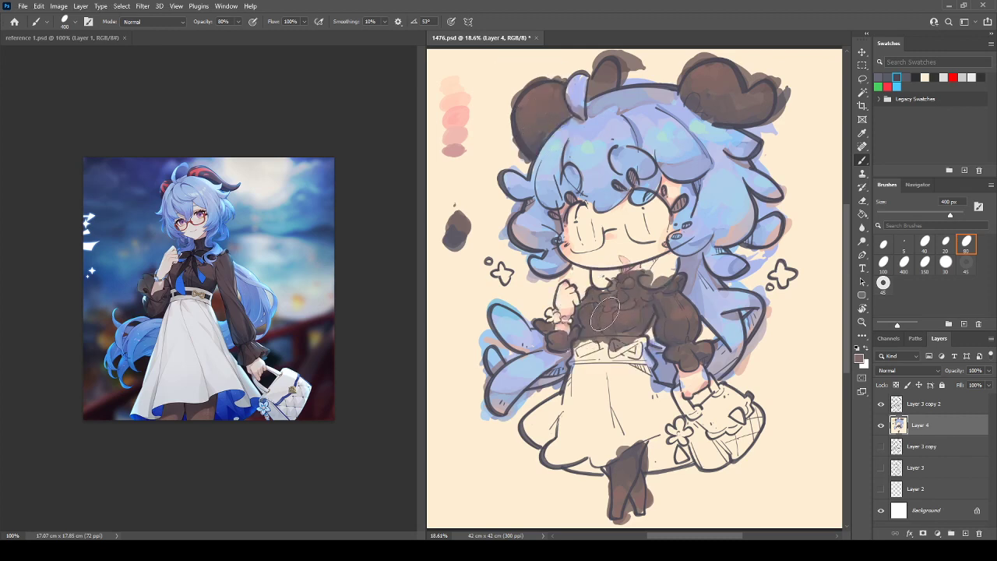
pyautogui.moveTo(604, 314); pyautogui.dragTo(580, 307)
pyautogui.moveTo(686, 323); pyautogui.dragTo(675, 293)
pyautogui.moveTo(566, 317)
pyautogui.mouseDown()
pyautogui.moveTo(559, 333)
pyautogui.moveTo(582, 327)
pyautogui.mouseUp()
# Pick a soft blue and paint the hair locks under the chin beside the collar
pyautogui.press('i')
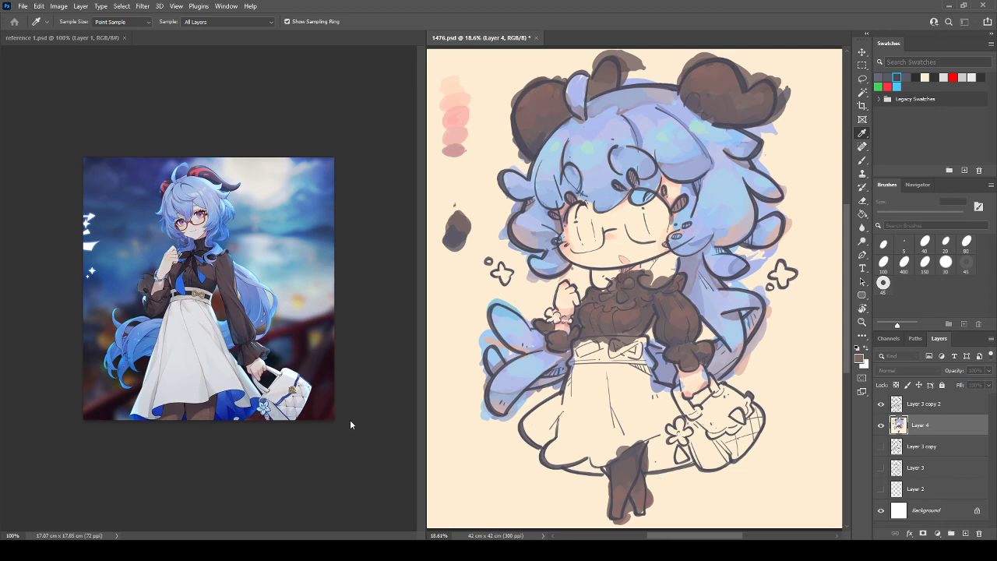
pyautogui.press('b')
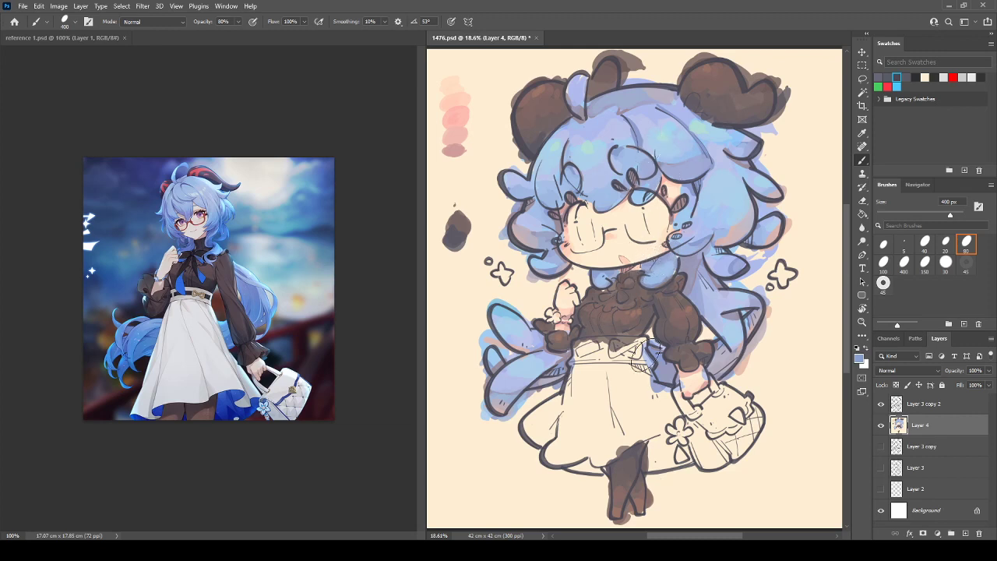
# Pick an off-white, fill the belt, skirt and handbag with it, and save the drawing
pyautogui.press('i')
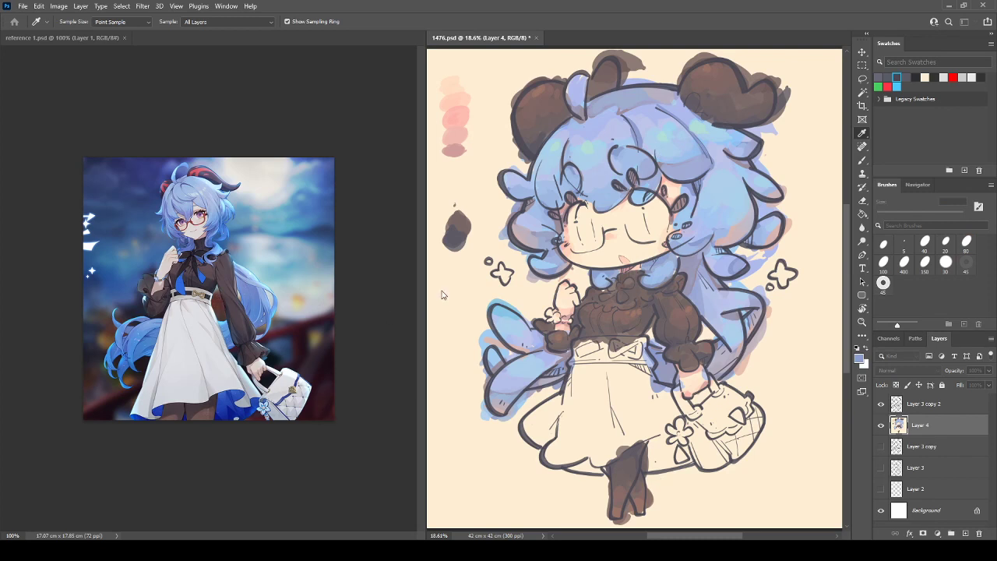
pyautogui.press('b')
pyautogui.moveTo(575, 387)
pyautogui.mouseDown()
pyautogui.moveTo(606, 365)
pyautogui.moveTo(585, 355)
pyautogui.moveTo(619, 351)
pyautogui.moveTo(575, 347)
pyautogui.moveTo(608, 347)
pyautogui.mouseUp()
pyautogui.moveTo(728, 420)
pyautogui.mouseDown()
pyautogui.moveTo(707, 424)
pyautogui.moveTo(724, 397)
pyautogui.moveTo(693, 409)
pyautogui.moveTo(740, 415)
pyautogui.mouseUp()
pyautogui.moveTo(670, 441)
pyautogui.mouseDown()
pyautogui.moveTo(663, 416)
pyautogui.moveTo(610, 447)
pyautogui.moveTo(548, 464)
pyautogui.moveTo(575, 450)
pyautogui.mouseUp()
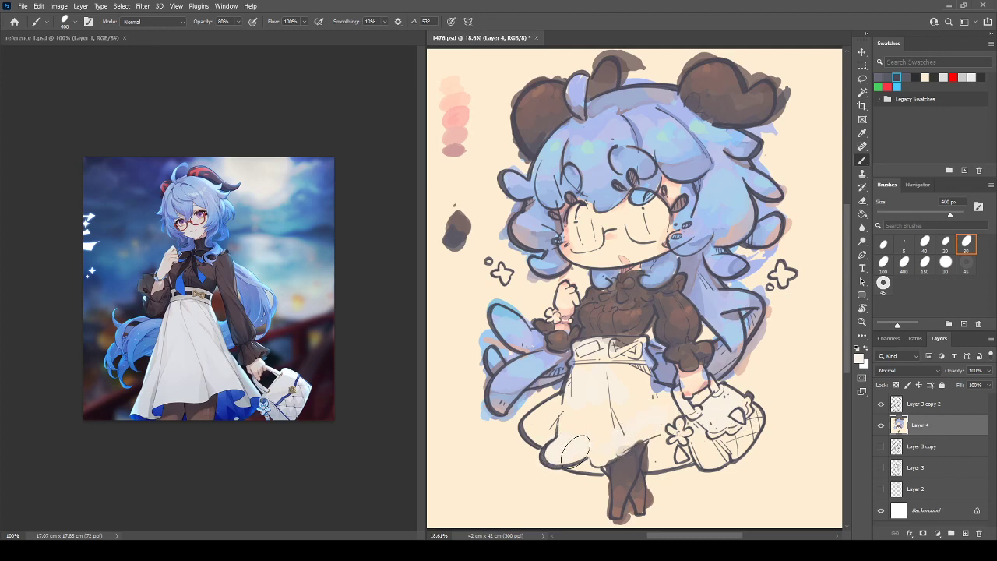
pyautogui.hotkey('ctrl', 's')
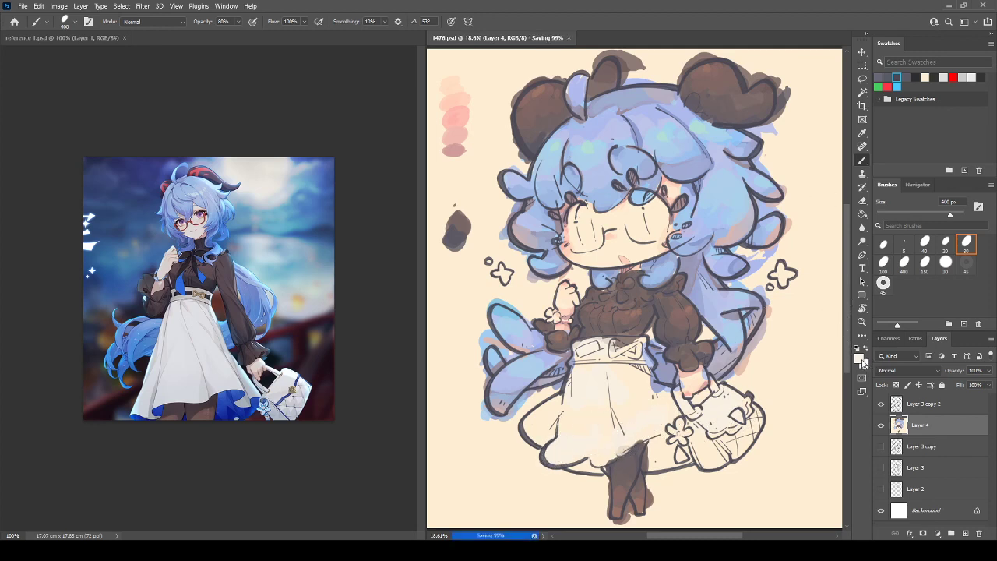
# Pick a pale pinkish grey, shade the skirt and handbag, and blend with off-white tones sampled from the skirt
pyautogui.press('i')
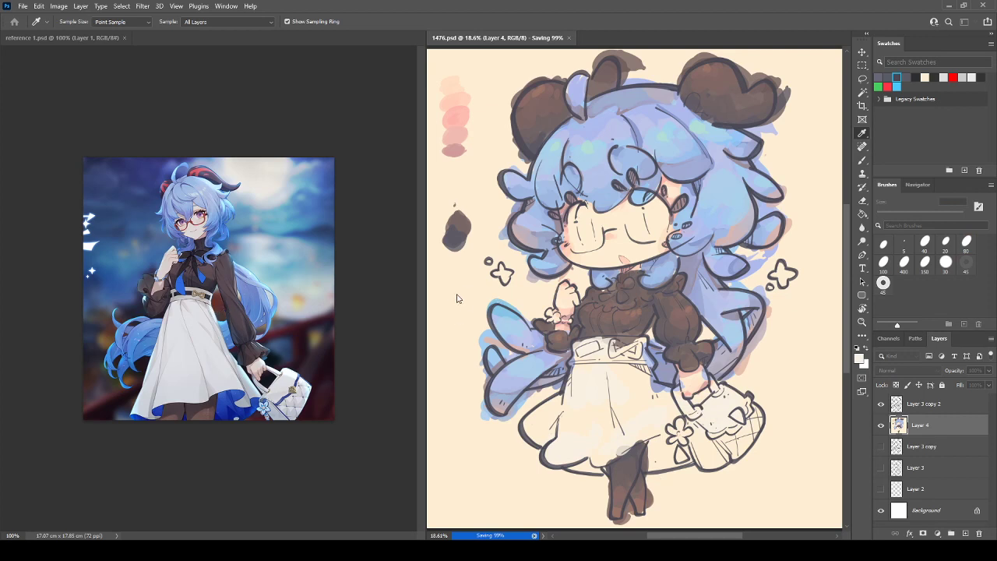
pyautogui.press('b')
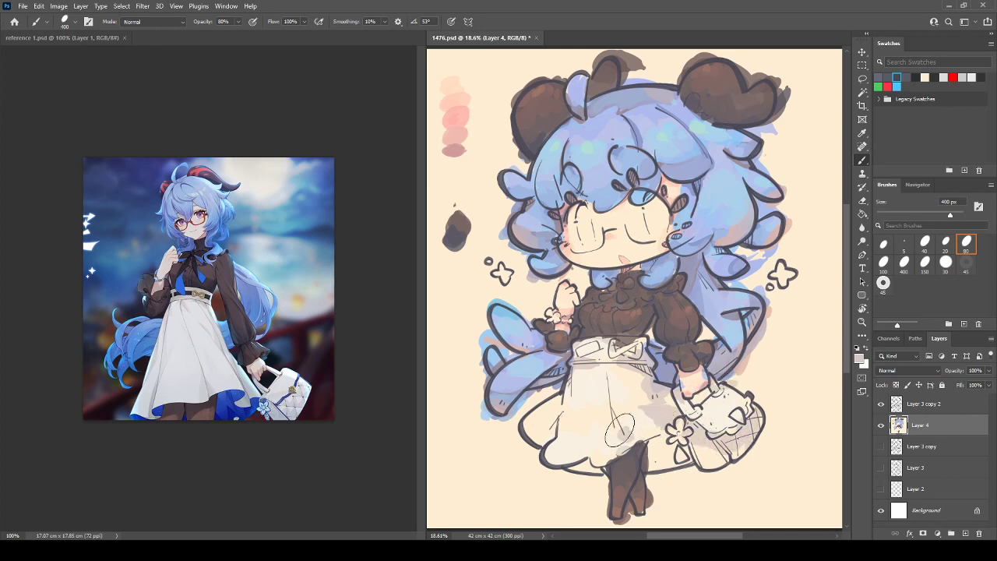
pyautogui.moveTo(545, 459); pyautogui.dragTo(545, 430)
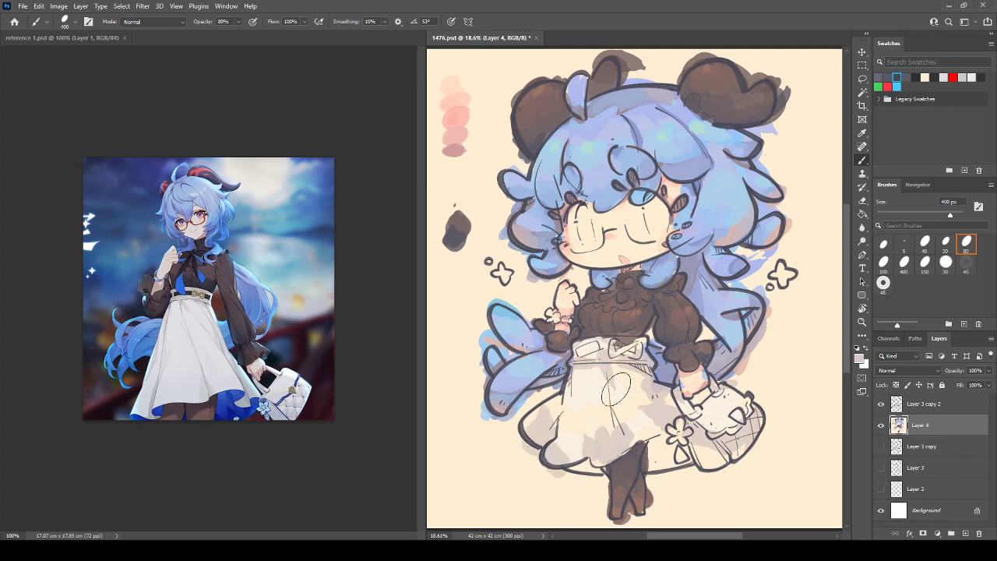
pyautogui.keyDown('alt'); pyautogui.click(605, 378); pyautogui.keyUp('alt')
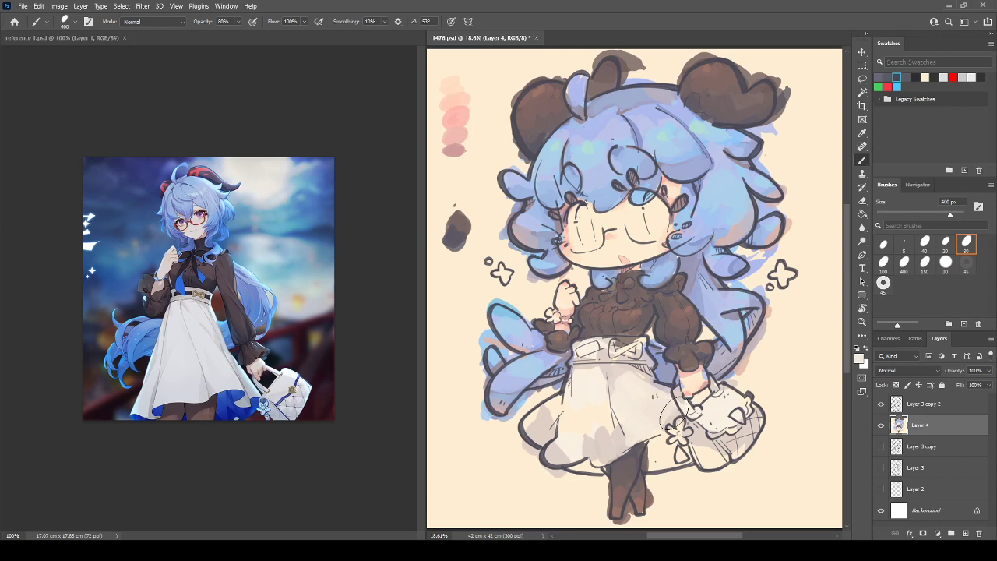
pyautogui.keyDown('alt'); pyautogui.click(569, 425); pyautogui.keyUp('alt')
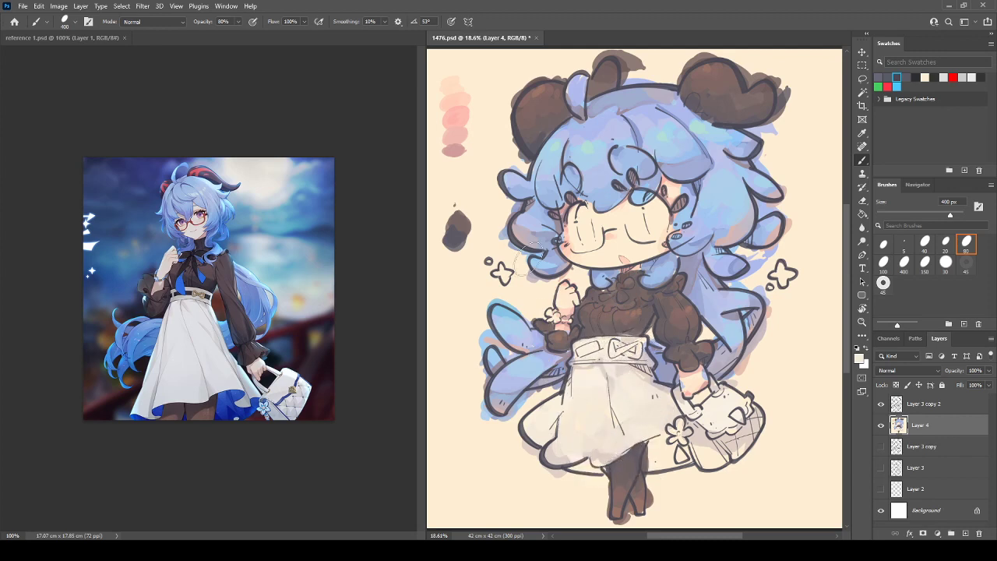
# Sample a blue from the hair to paint the lining below the skirt's hem, and touch up the handbag's quilted body
pyautogui.keyDown('alt'); pyautogui.click(724, 264); pyautogui.keyUp('alt')
pyautogui.moveTo(579, 467); pyautogui.dragTo(582, 474)
pyautogui.moveTo(665, 461)
pyautogui.mouseDown()
pyautogui.moveTo(658, 442)
pyautogui.moveTo(652, 456)
pyautogui.moveTo(656, 436)
pyautogui.moveTo(661, 450)
pyautogui.moveTo(682, 450)
pyautogui.mouseUp()
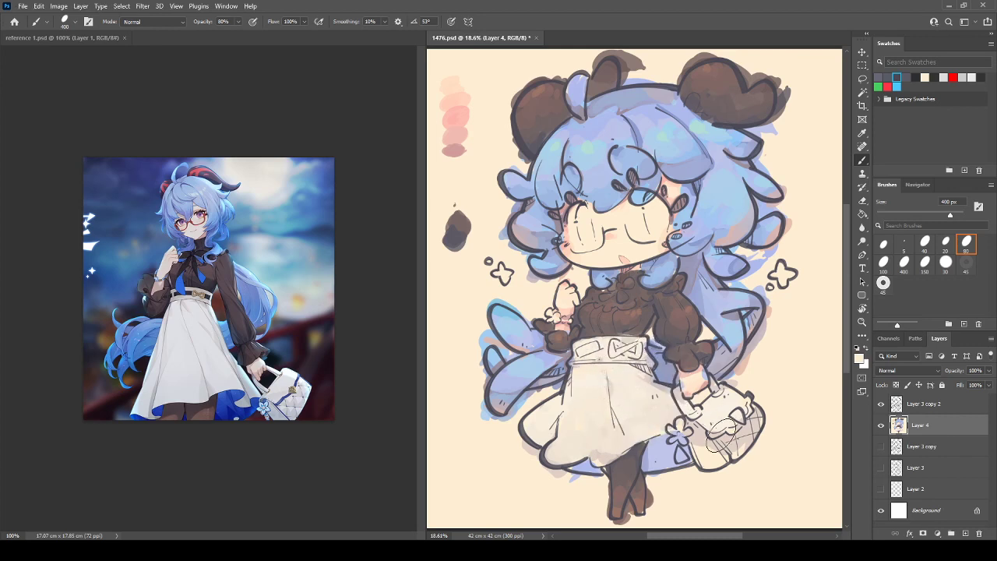
pyautogui.moveTo(720, 435)
pyautogui.mouseDown()
pyautogui.moveTo(705, 440)
pyautogui.moveTo(753, 436)
pyautogui.mouseUp()
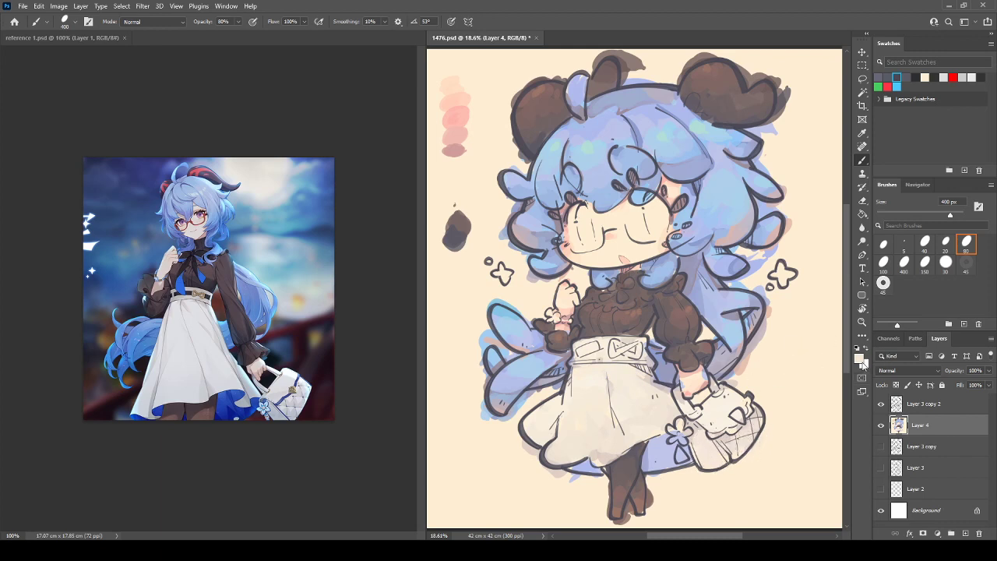
# Pick a light warm grey for the white clothing's shadows and save the drawing
pyautogui.press('i')
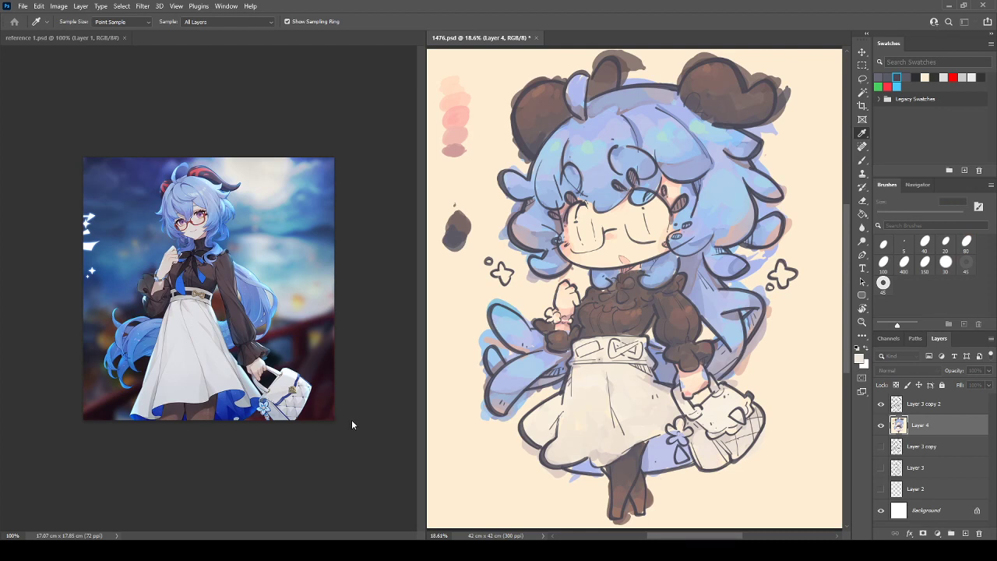
pyautogui.press('b')
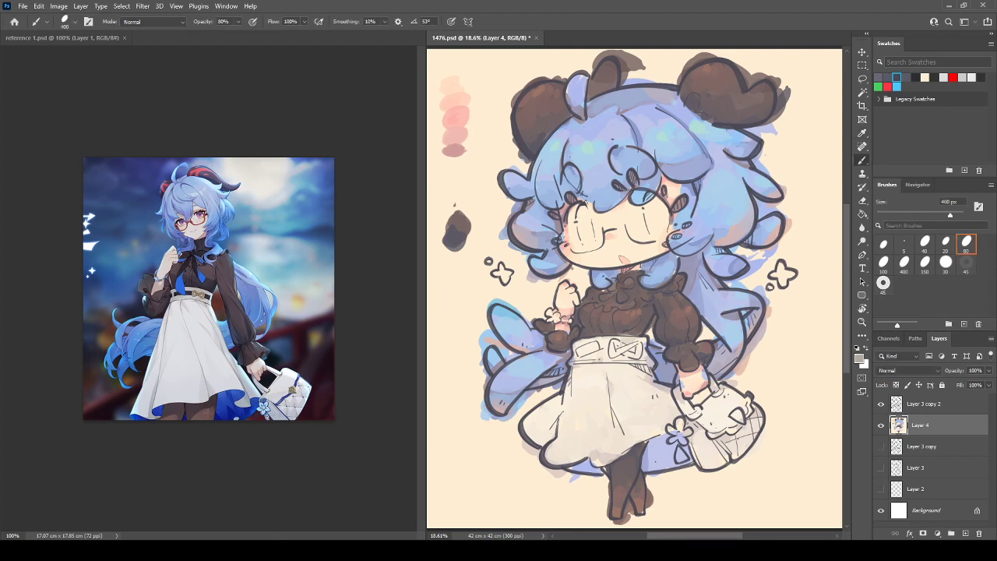
pyautogui.hotkey('ctrl', 's')
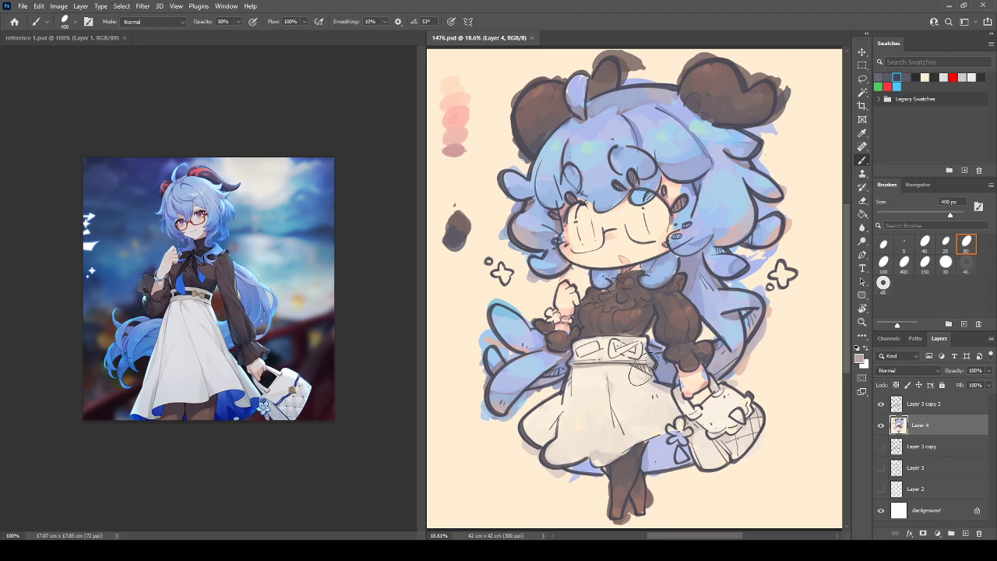
# Paint warm grey shadows on the belt and along the skirt's folds and hem, sampling skirt tones to blend them
pyautogui.moveTo(645, 366)
pyautogui.mouseDown()
pyautogui.moveTo(620, 354)
pyautogui.moveTo(640, 362)
pyautogui.moveTo(598, 326)
pyautogui.moveTo(578, 358)
pyautogui.moveTo(596, 339)
pyautogui.mouseUp()
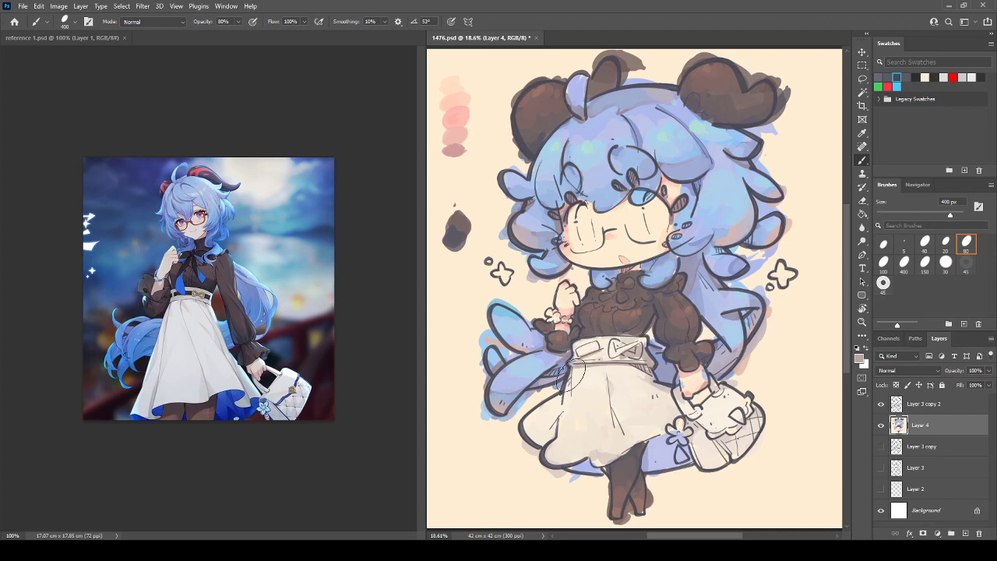
pyautogui.moveTo(554, 424); pyautogui.dragTo(545, 439)
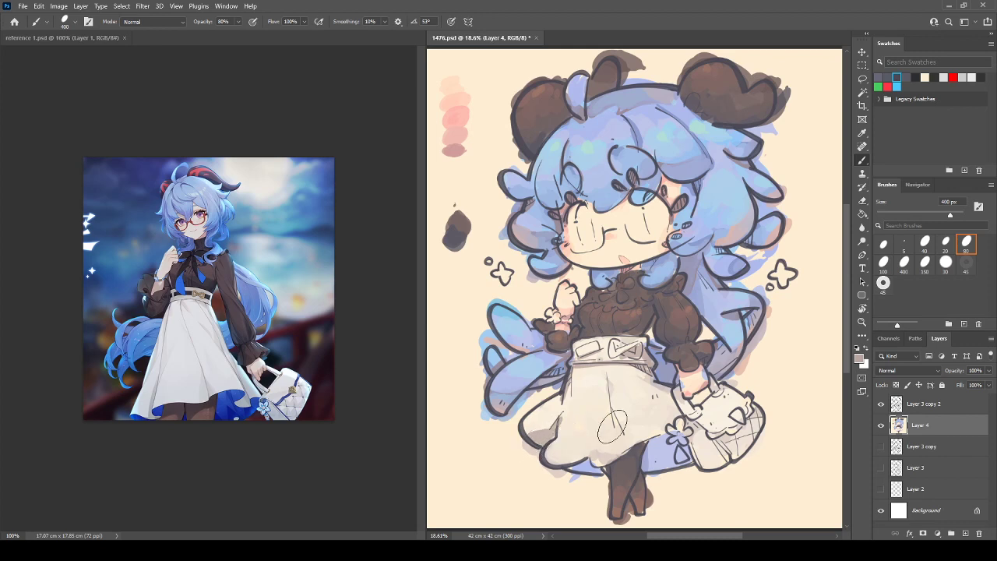
pyautogui.moveTo(612, 427)
pyautogui.mouseDown()
pyautogui.moveTo(614, 412)
pyautogui.moveTo(606, 431)
pyautogui.mouseUp()
pyautogui.moveTo(545, 459)
pyautogui.mouseDown()
pyautogui.moveTo(625, 452)
pyautogui.moveTo(610, 460)
pyautogui.moveTo(664, 417)
pyautogui.moveTo(647, 430)
pyautogui.moveTo(690, 413)
pyautogui.mouseUp()
pyautogui.keyDown('alt'); pyautogui.click(659, 426); pyautogui.keyUp('alt')
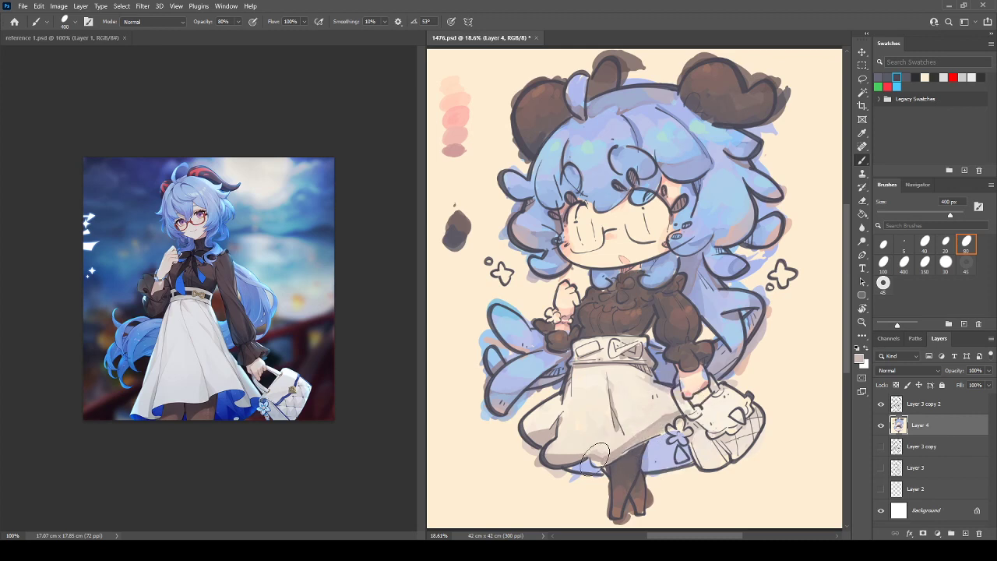
pyautogui.moveTo(566, 459); pyautogui.dragTo(539, 437)
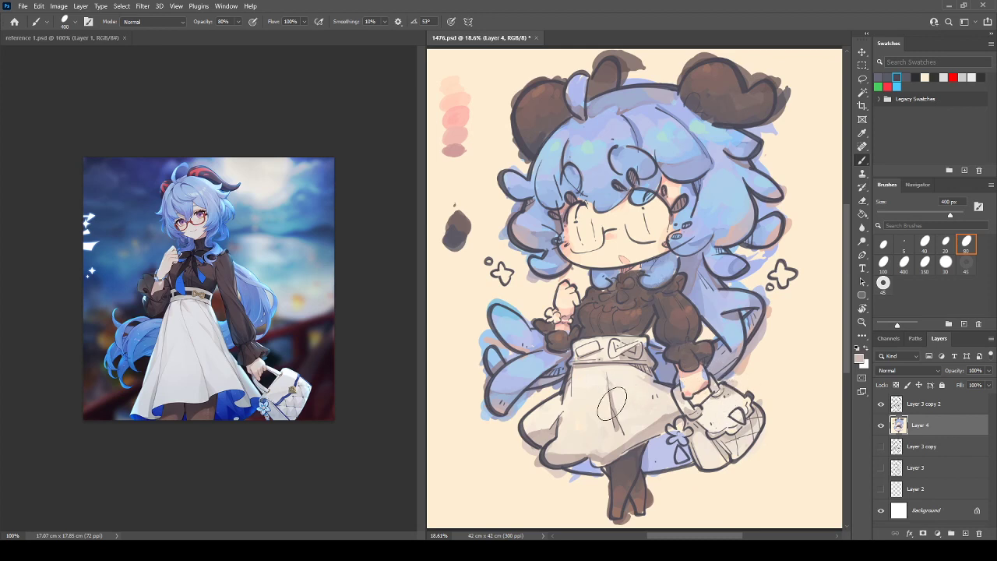
pyautogui.keyDown('alt'); pyautogui.click(626, 408); pyautogui.keyUp('alt')
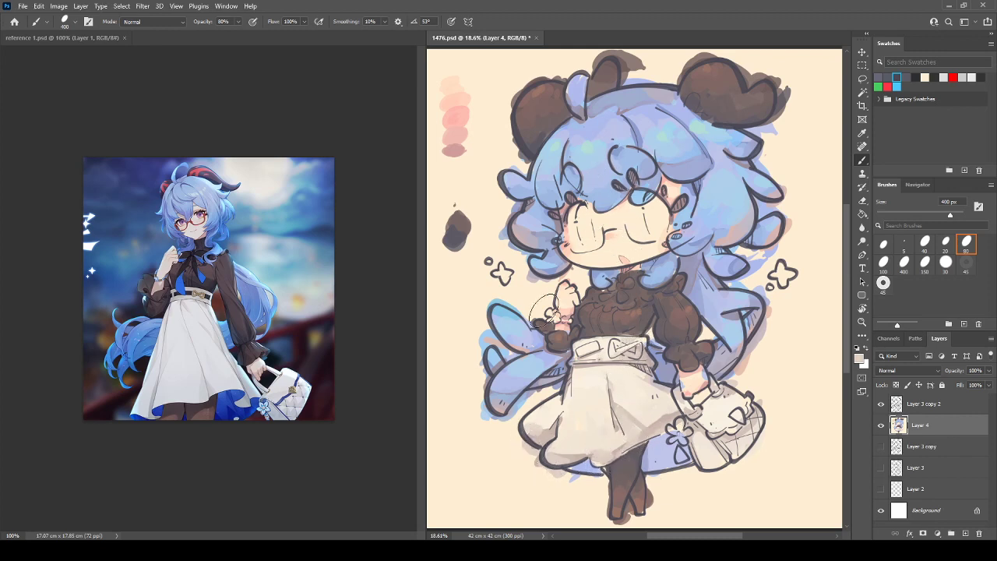
# Sample a light blue from the hair and colour the bracelet flower and the floating flowers on both sides of the figure
pyautogui.keyDown('alt'); pyautogui.click(719, 238); pyautogui.keyUp('alt')
pyautogui.moveTo(557, 312); pyautogui.dragTo(550, 318)
pyautogui.moveTo(501, 279); pyautogui.dragTo(505, 274)
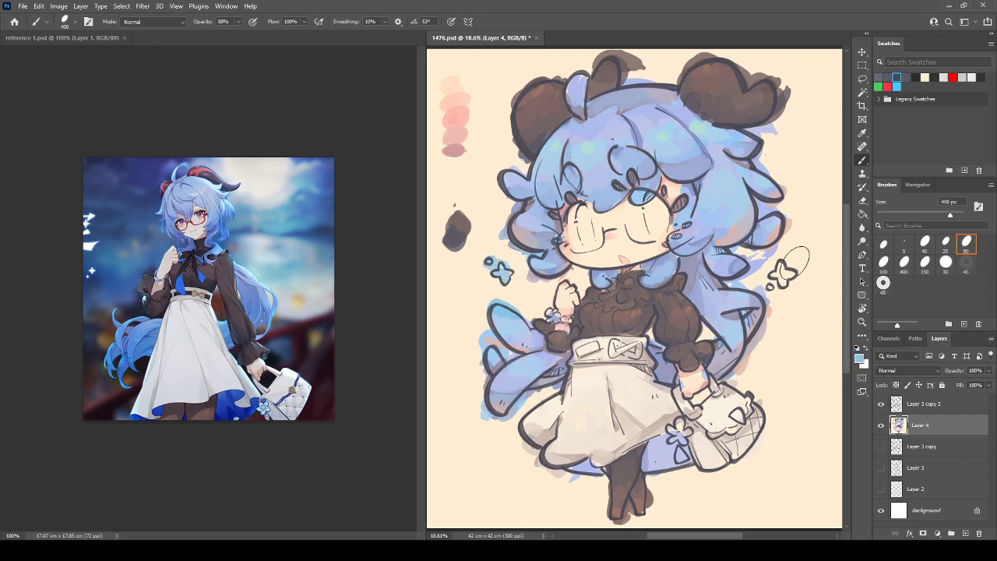
pyautogui.moveTo(782, 273); pyautogui.dragTo(788, 271)
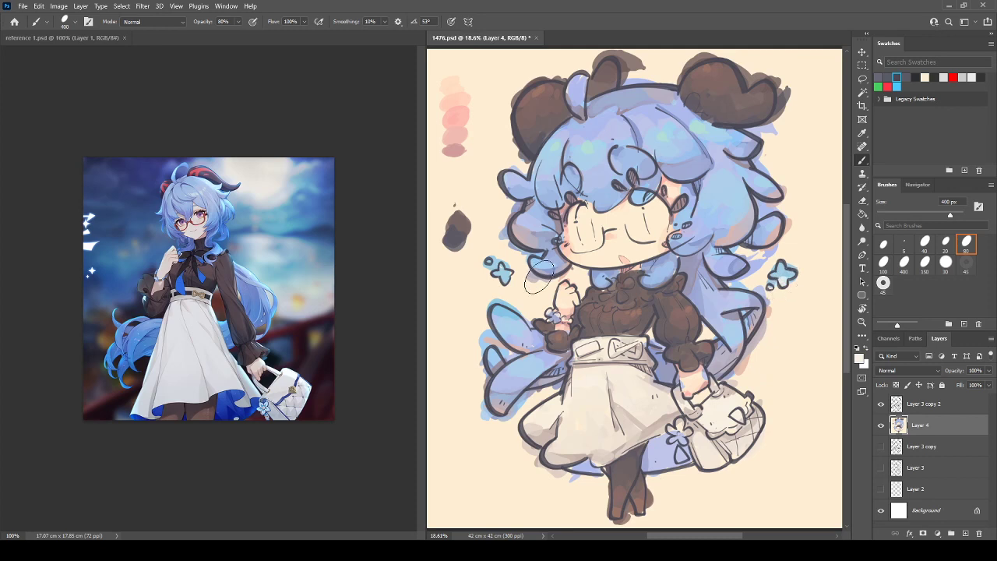
# Add off-white highlights to the floating flower and the lower hair curls beside the skirt
pyautogui.moveTo(506, 278); pyautogui.dragTo(502, 276)
pyautogui.moveTo(525, 359); pyautogui.dragTo(516, 364)
# Pick a periwinkle blue and paint the handbag's trim and flower charm
pyautogui.press('i')
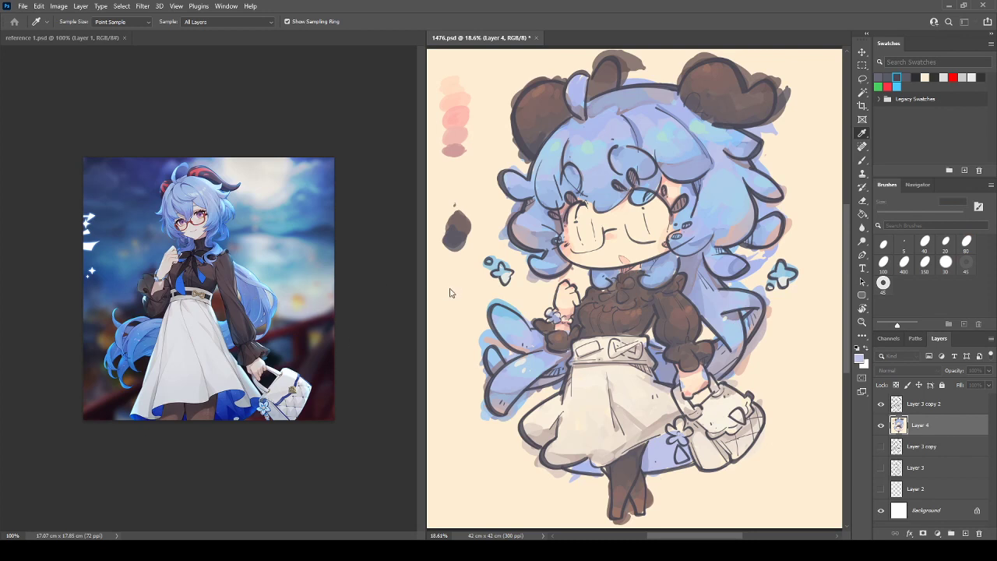
pyautogui.press('b')
pyautogui.moveTo(695, 407)
pyautogui.mouseDown()
pyautogui.moveTo(716, 387)
pyautogui.moveTo(713, 437)
pyautogui.moveTo(737, 425)
pyautogui.moveTo(757, 392)
pyautogui.moveTo(672, 435)
pyautogui.moveTo(676, 425)
pyautogui.moveTo(689, 421)
pyautogui.moveTo(671, 443)
pyautogui.moveTo(688, 427)
pyautogui.moveTo(678, 453)
pyautogui.mouseUp()
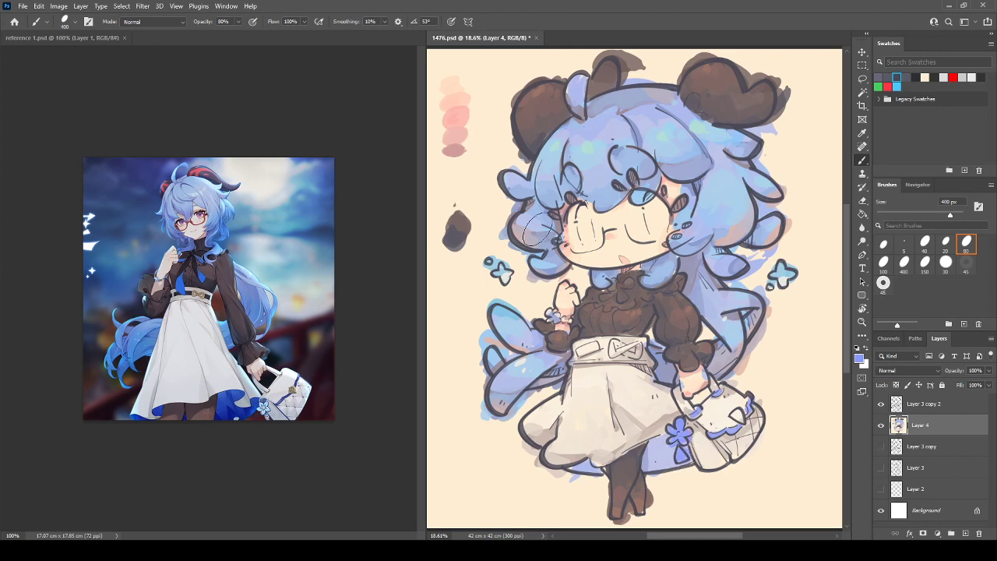
# Fill the belt's gem with periwinkle blue and add a deeper blue shade to the gem and flower charm
pyautogui.moveTo(585, 346)
pyautogui.mouseDown()
pyautogui.moveTo(580, 352)
pyautogui.moveTo(605, 349)
pyautogui.mouseUp()
pyautogui.press('i')
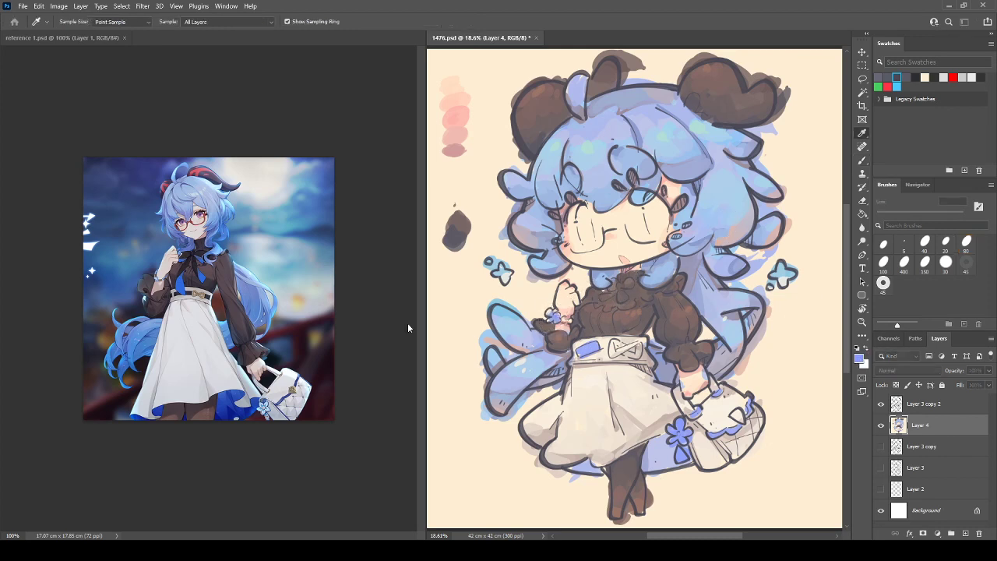
pyautogui.press('b')
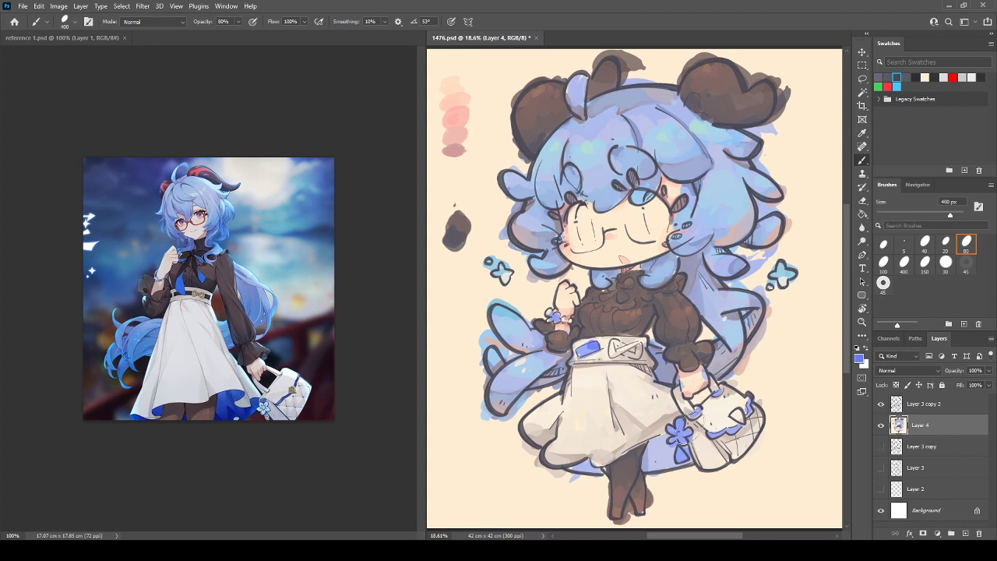
# Deepen the blue on the handbag's trim and flower charm, and add light cyan to the charm and the bag's gem
pyautogui.moveTo(737, 423)
pyautogui.mouseDown()
pyautogui.moveTo(752, 401)
pyautogui.moveTo(712, 393)
pyautogui.moveTo(689, 413)
pyautogui.moveTo(678, 452)
pyautogui.mouseUp()
pyautogui.press('i')
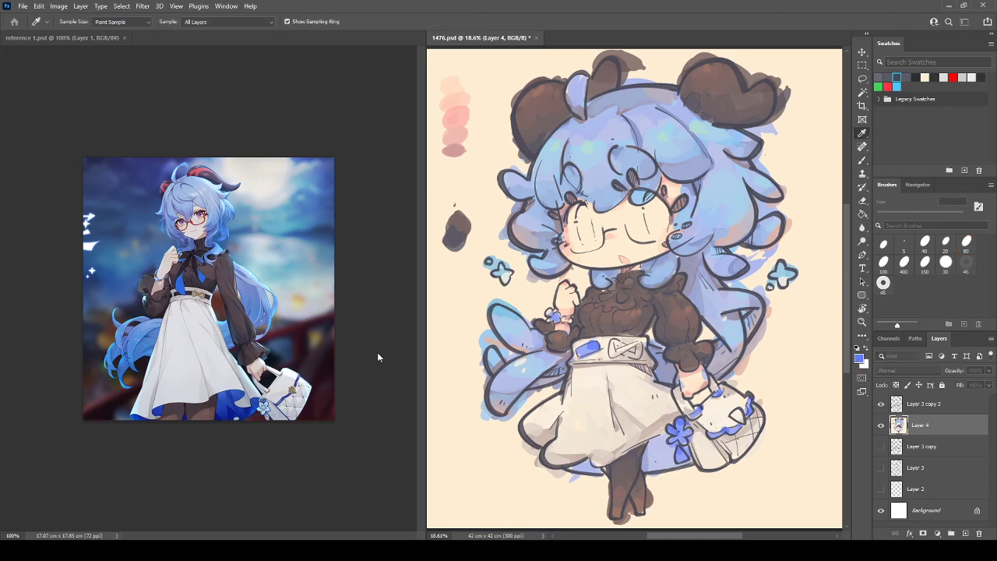
pyautogui.click(412, 287)
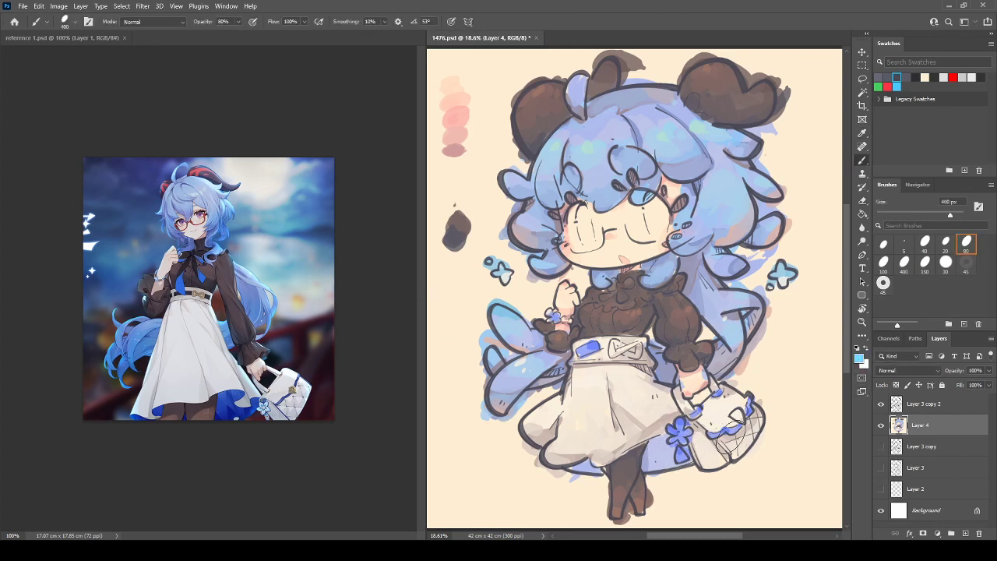
pyautogui.moveTo(731, 440)
pyautogui.mouseDown()
pyautogui.moveTo(735, 410)
pyautogui.moveTo(739, 419)
pyautogui.moveTo(687, 436)
pyautogui.moveTo(695, 431)
pyautogui.moveTo(678, 458)
pyautogui.mouseUp()
# Pick deeper blues and paint the skirt's lining on both sides of the legs
pyautogui.press('i')
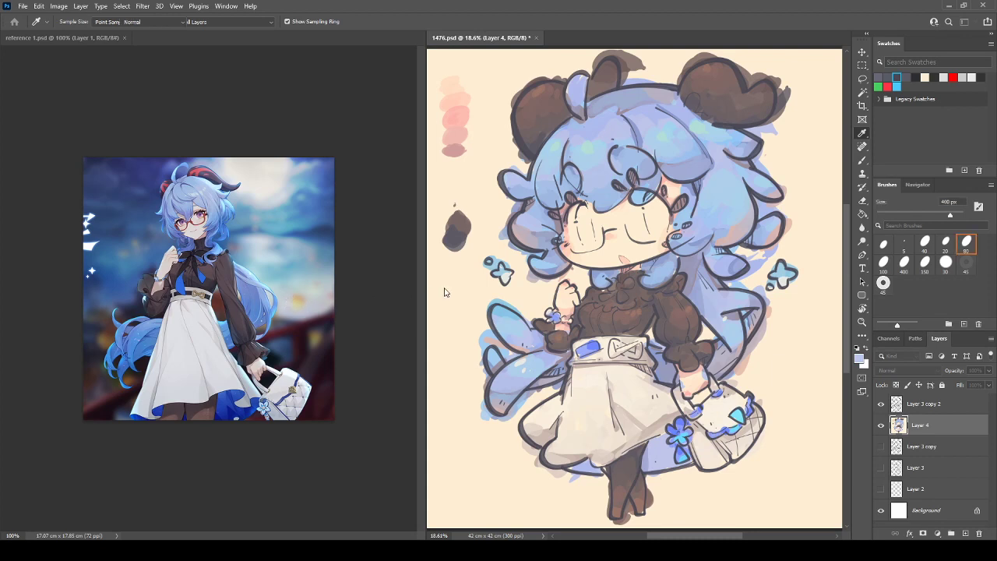
pyautogui.press('b')
pyautogui.moveTo(588, 467)
pyautogui.mouseDown()
pyautogui.moveTo(573, 471)
pyautogui.moveTo(681, 460)
pyautogui.moveTo(667, 439)
pyautogui.moveTo(642, 456)
pyautogui.moveTo(656, 456)
pyautogui.moveTo(666, 440)
pyautogui.moveTo(580, 471)
pyautogui.moveTo(661, 457)
pyautogui.mouseUp()
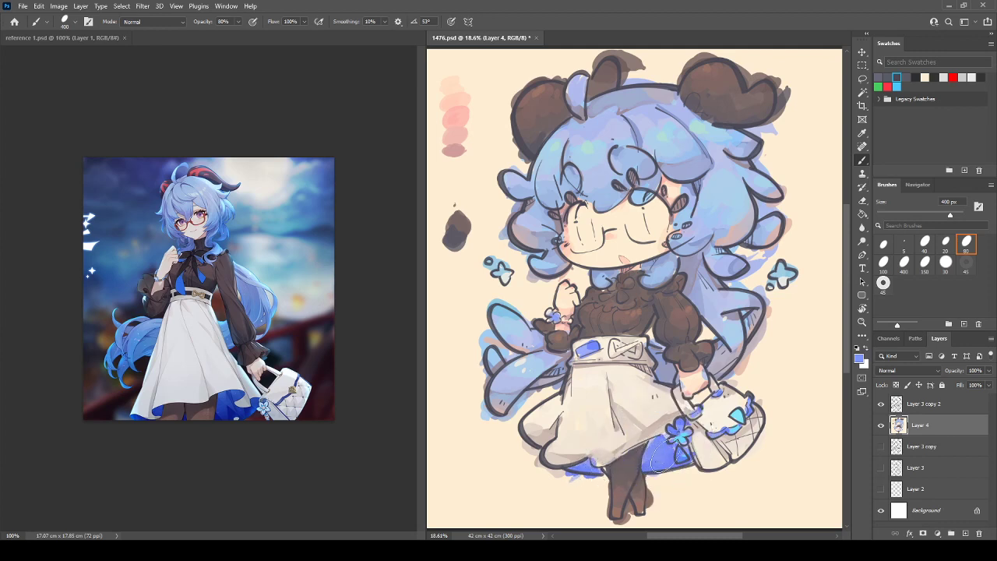
pyautogui.press('i')
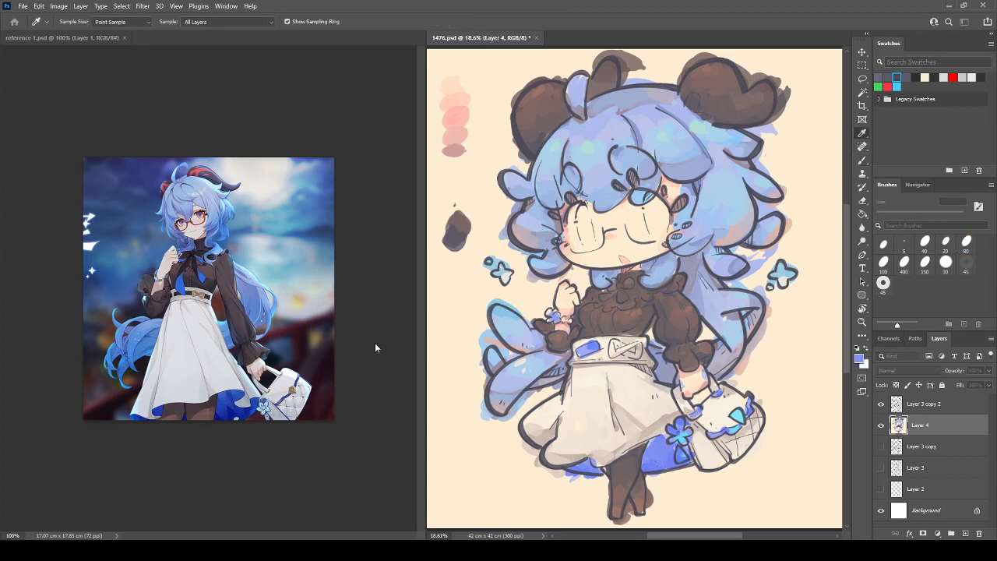
pyautogui.press('b')
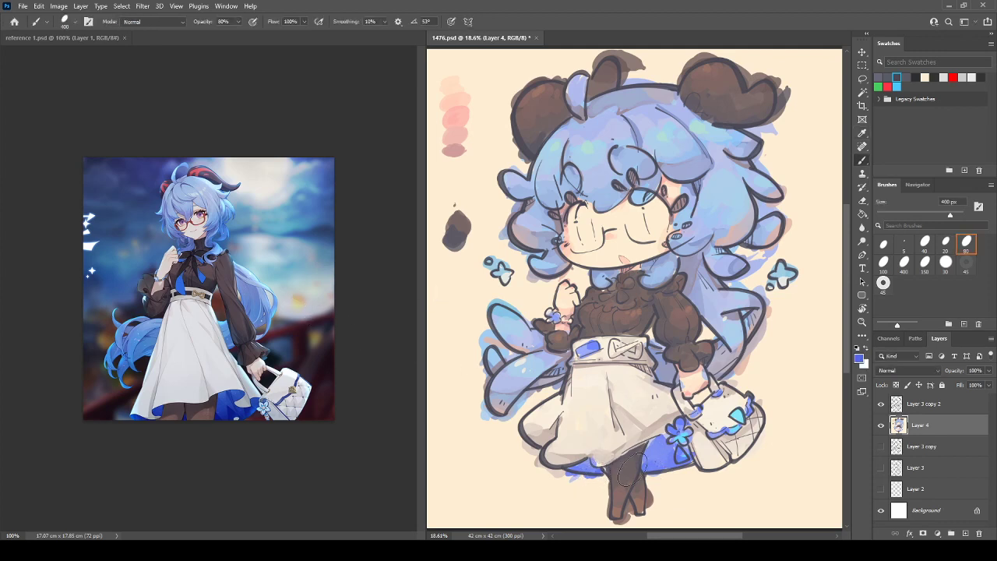
pyautogui.moveTo(600, 464)
pyautogui.mouseDown()
pyautogui.moveTo(643, 464)
pyautogui.moveTo(640, 454)
pyautogui.moveTo(675, 467)
pyautogui.mouseUp()
# Add off-white pattern marks to the blue skirt lining and dab the belt gem's blue onto the floating flower beside the raised hand
pyautogui.keyDown('alt'); pyautogui.click(767, 478); pyautogui.keyUp('alt')
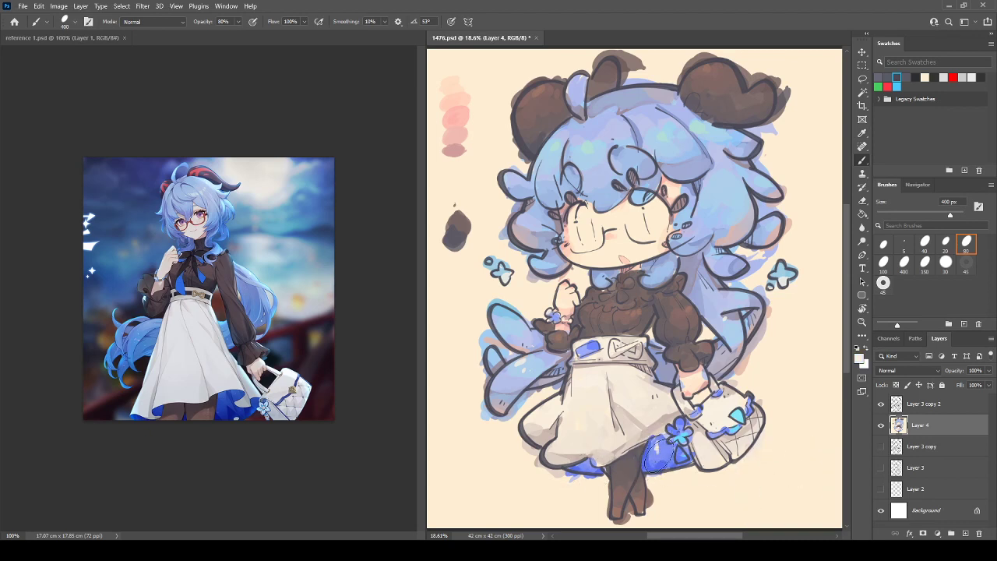
pyautogui.moveTo(658, 452)
pyautogui.mouseDown()
pyautogui.moveTo(665, 446)
pyautogui.moveTo(621, 465)
pyautogui.mouseUp()
pyautogui.keyDown('alt'); pyautogui.click(589, 349); pyautogui.keyUp('alt')
pyautogui.click(502, 269)
# Pick a bright red and paint streaks on both horns and the lower rims of the glasses
pyautogui.press('i')
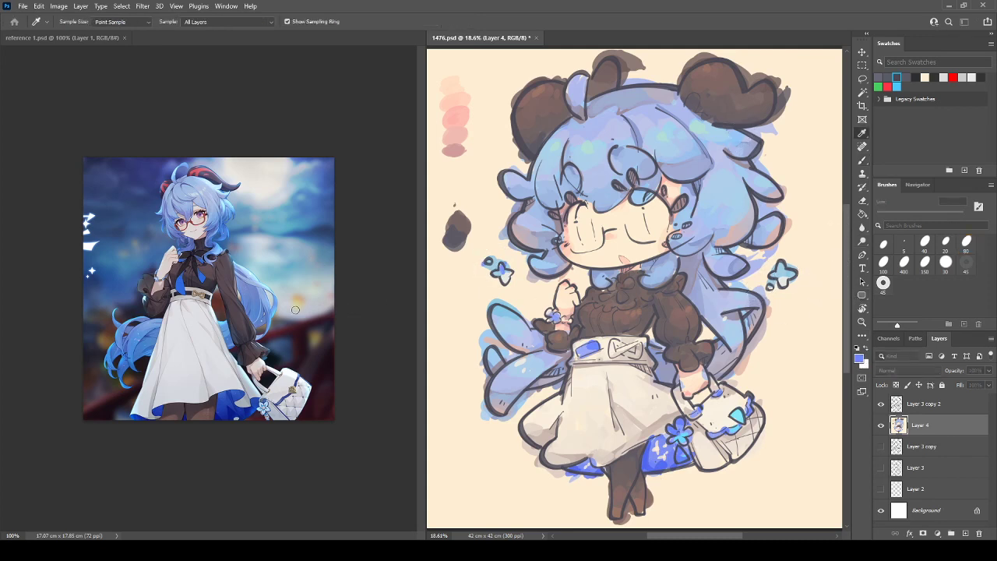
pyautogui.click(439, 292)
pyautogui.moveTo(528, 140)
pyautogui.mouseDown()
pyautogui.moveTo(525, 112)
pyautogui.moveTo(547, 100)
pyautogui.mouseUp()
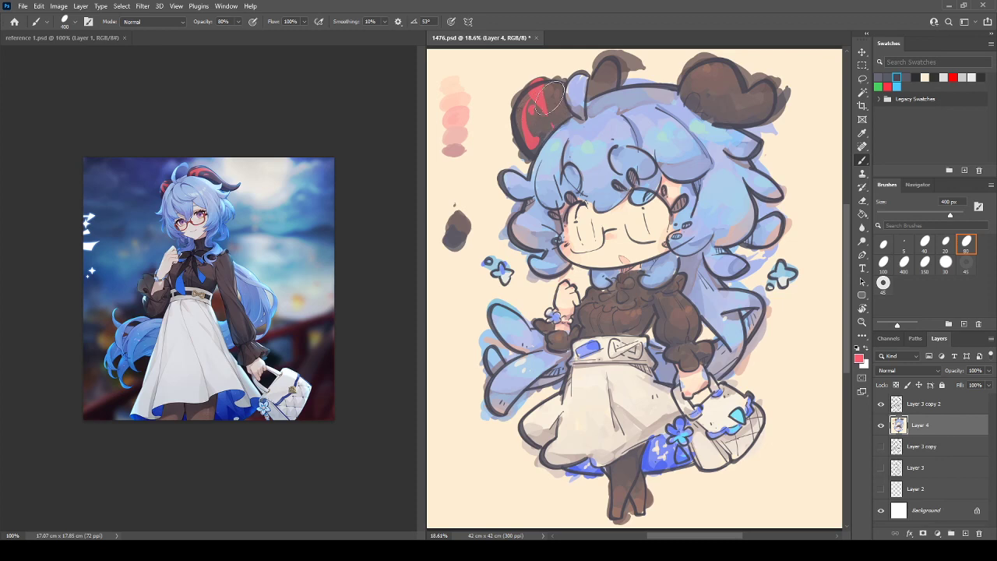
pyautogui.moveTo(686, 93)
pyautogui.mouseDown()
pyautogui.moveTo(719, 67)
pyautogui.moveTo(698, 104)
pyautogui.mouseUp()
pyautogui.moveTo(729, 70)
pyautogui.mouseDown()
pyautogui.moveTo(712, 101)
pyautogui.moveTo(734, 95)
pyautogui.mouseUp()
pyautogui.moveTo(756, 105); pyautogui.dragTo(768, 102)
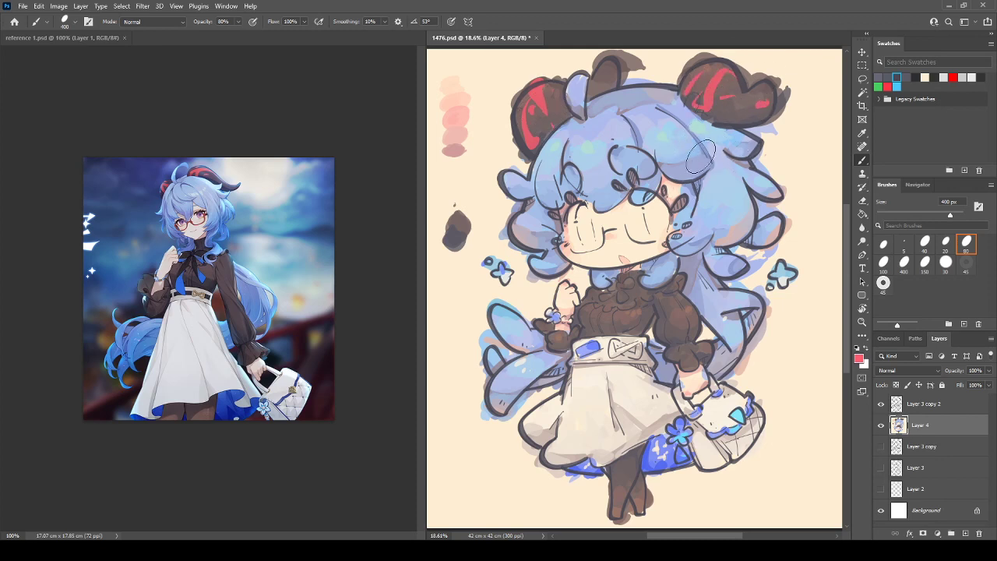
pyautogui.moveTo(567, 237)
pyautogui.mouseDown()
pyautogui.moveTo(604, 247)
pyautogui.moveTo(609, 224)
pyautogui.moveTo(643, 240)
pyautogui.moveTo(634, 234)
pyautogui.moveTo(626, 251)
pyautogui.moveTo(627, 236)
pyautogui.moveTo(654, 241)
pyautogui.mouseUp()
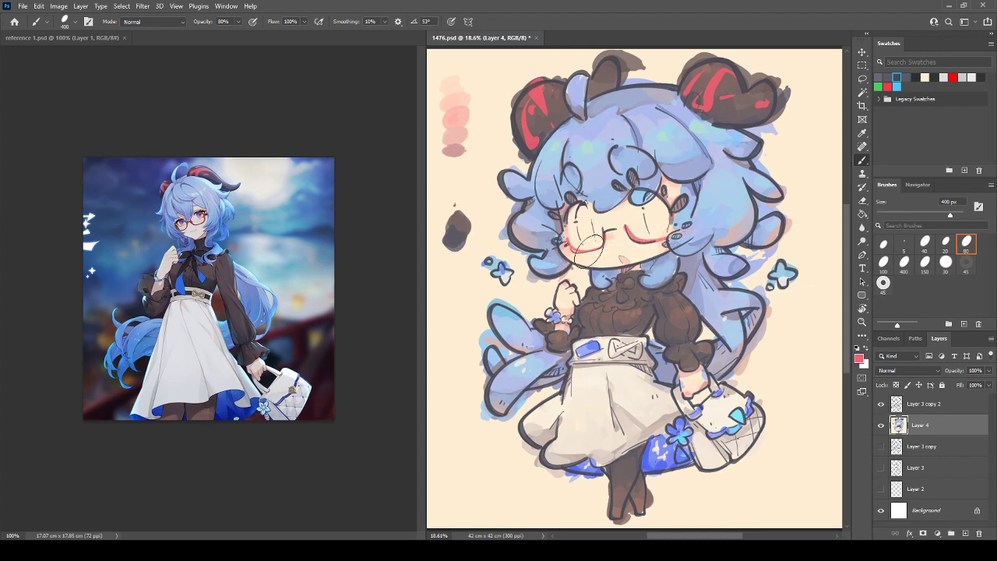
pyautogui.moveTo(569, 243); pyautogui.dragTo(603, 243)
# Pick a magenta pink and fill the irises of both eyes
pyautogui.press('i')
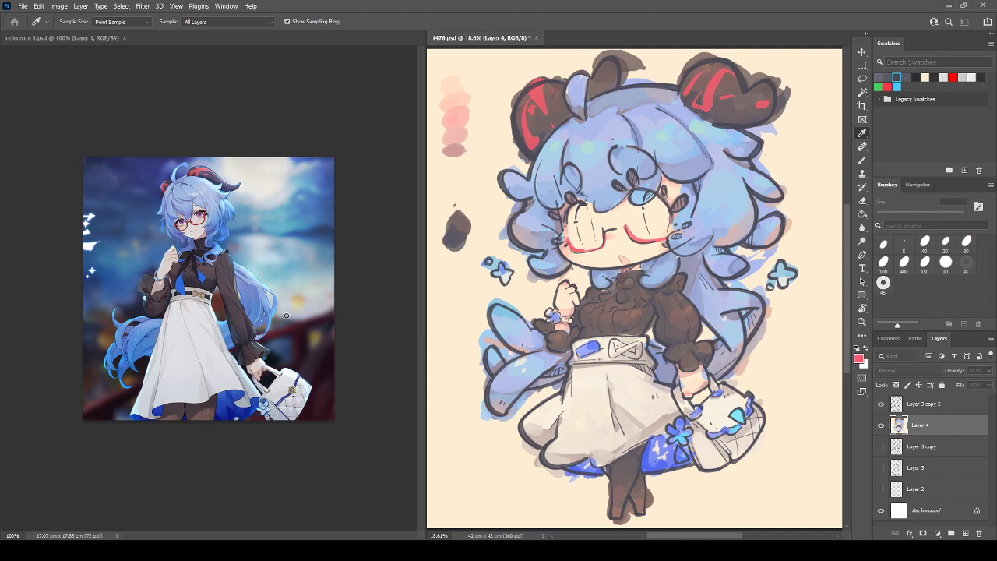
pyautogui.press('Return')
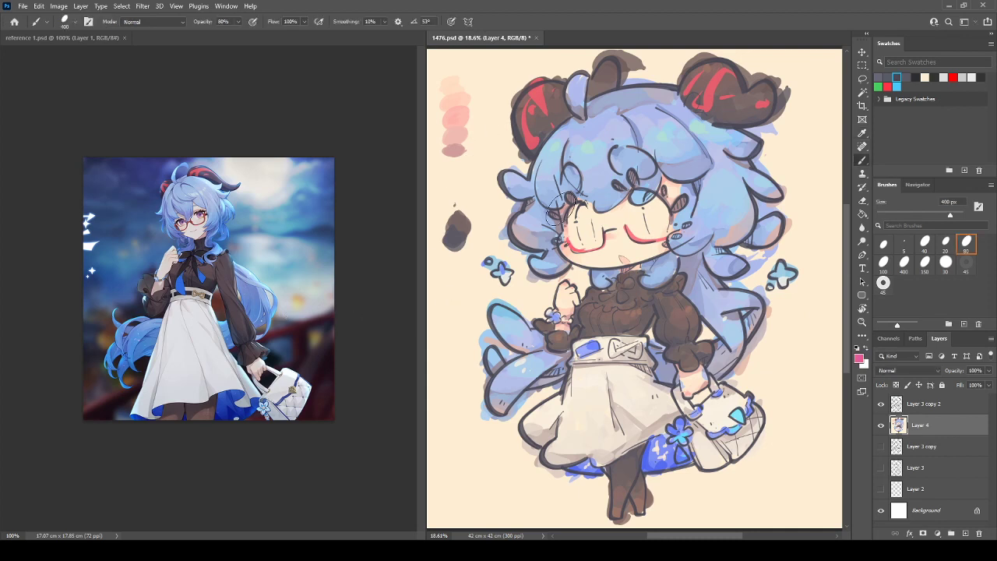
pyautogui.moveTo(576, 218)
pyautogui.mouseDown()
pyautogui.moveTo(583, 206)
pyautogui.moveTo(584, 234)
pyautogui.moveTo(580, 212)
pyautogui.moveTo(588, 227)
pyautogui.moveTo(591, 203)
pyautogui.moveTo(588, 235)
pyautogui.moveTo(583, 224)
pyautogui.moveTo(590, 239)
pyautogui.moveTo(593, 228)
pyautogui.mouseUp()
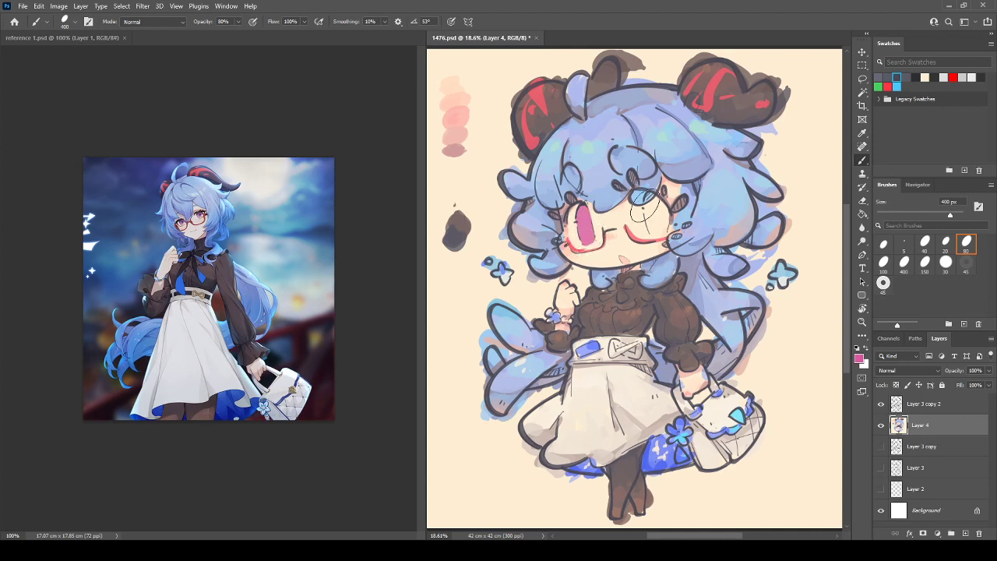
pyautogui.moveTo(644, 204)
pyautogui.mouseDown()
pyautogui.moveTo(668, 218)
pyautogui.moveTo(659, 221)
pyautogui.moveTo(654, 201)
pyautogui.moveTo(646, 218)
pyautogui.moveTo(667, 211)
pyautogui.moveTo(652, 218)
pyautogui.mouseUp()
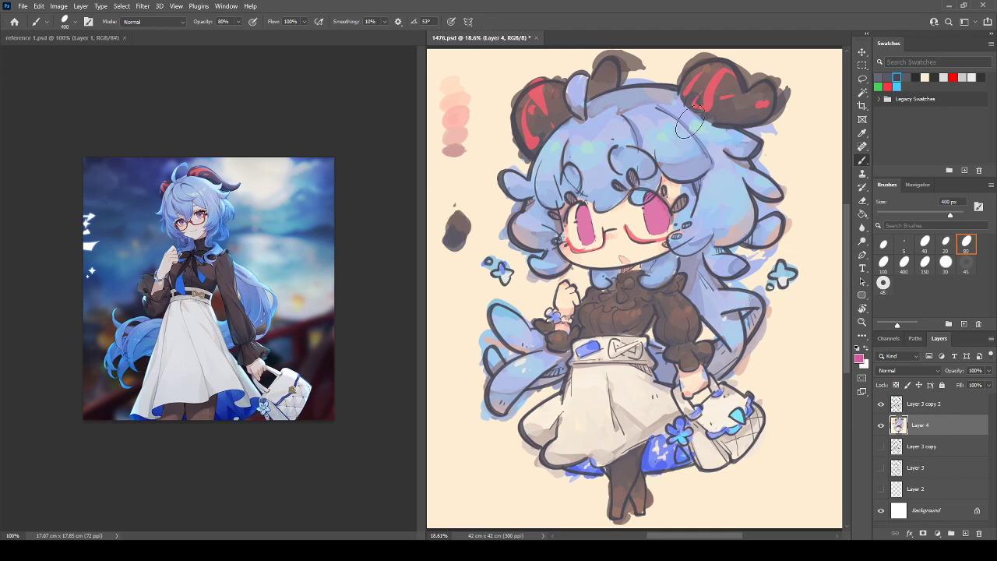
pyautogui.hotkey('ctrl', 'shift', 'h')
pyautogui.hotkey('ctrl', 'shift', 'h')
# Pick a purple and shade the upper part of both irises
pyautogui.press('i')
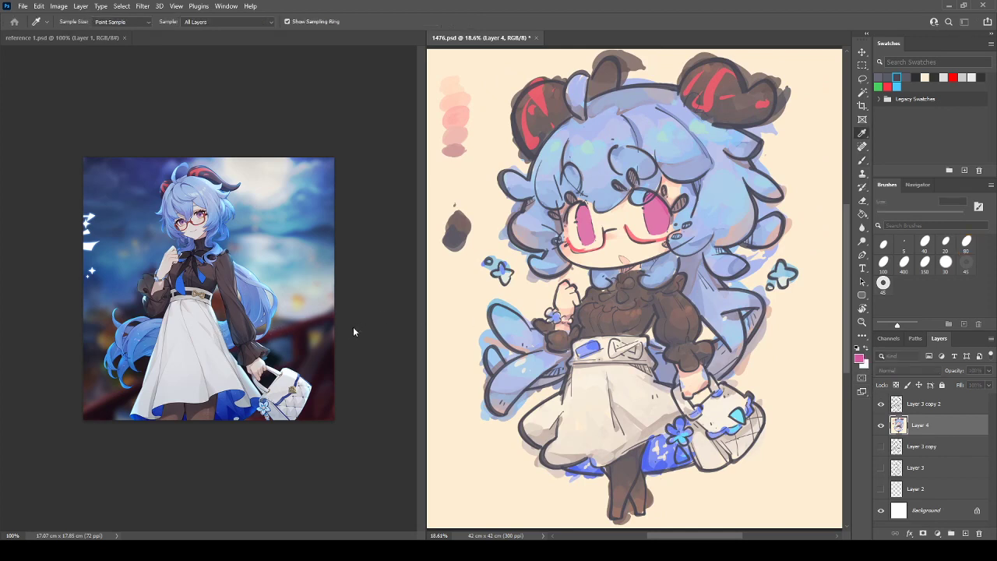
pyautogui.press('b')
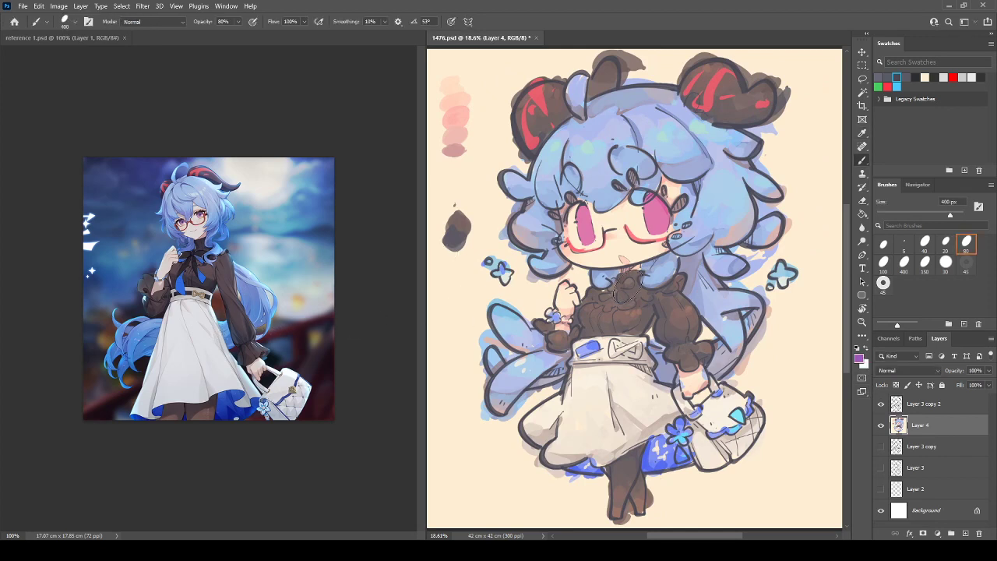
pyautogui.moveTo(587, 203)
pyautogui.mouseDown()
pyautogui.moveTo(578, 218)
pyautogui.moveTo(587, 203)
pyautogui.mouseUp()
pyautogui.moveTo(651, 205); pyautogui.dragTo(658, 199)
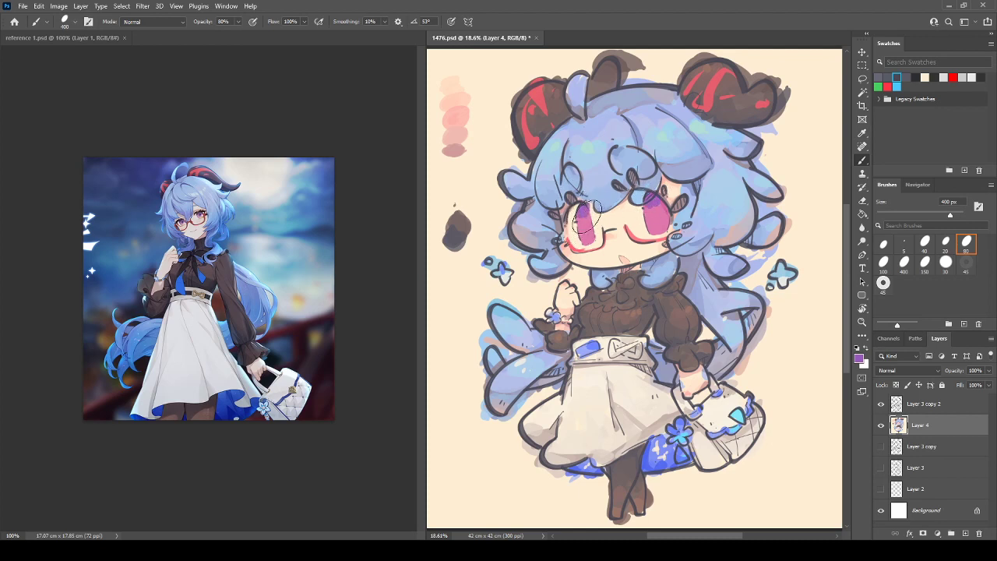
pyautogui.moveTo(588, 209)
pyautogui.mouseDown()
pyautogui.moveTo(578, 226)
pyautogui.moveTo(591, 205)
pyautogui.mouseUp()
pyautogui.moveTo(657, 193)
pyautogui.mouseDown()
pyautogui.moveTo(642, 215)
pyautogui.moveTo(663, 203)
pyautogui.moveTo(651, 204)
pyautogui.mouseUp()
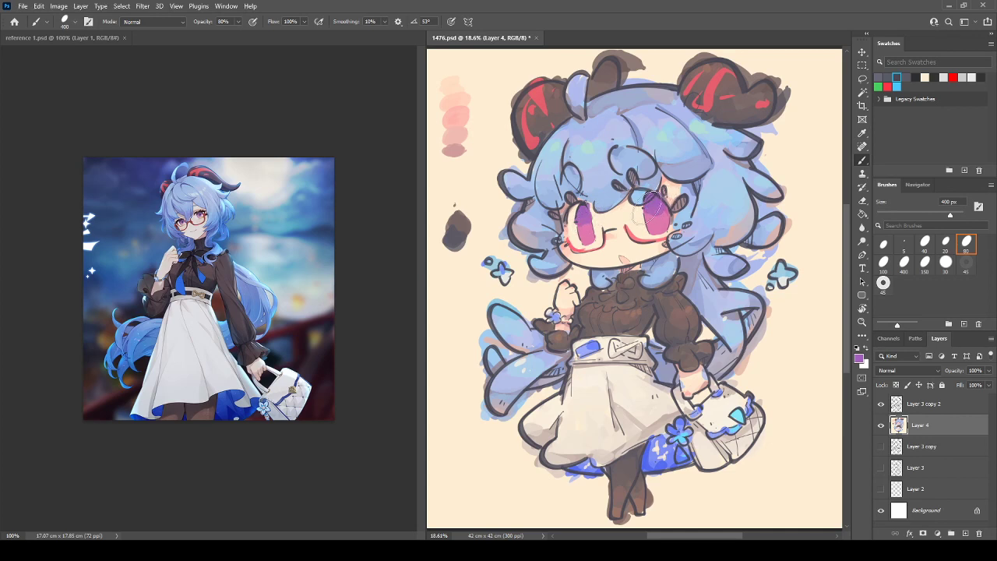
pyautogui.keyDown('alt'); pyautogui.click(596, 213); pyautogui.keyUp('alt')
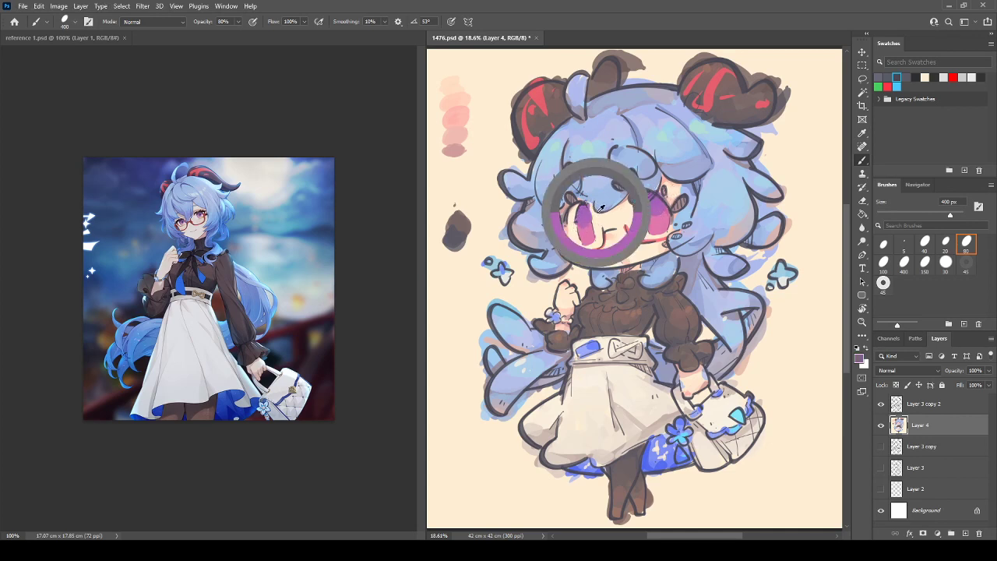
pyautogui.moveTo(590, 204); pyautogui.dragTo(595, 214)
pyautogui.keyDown('alt'); pyautogui.click(585, 195); pyautogui.keyUp('alt')
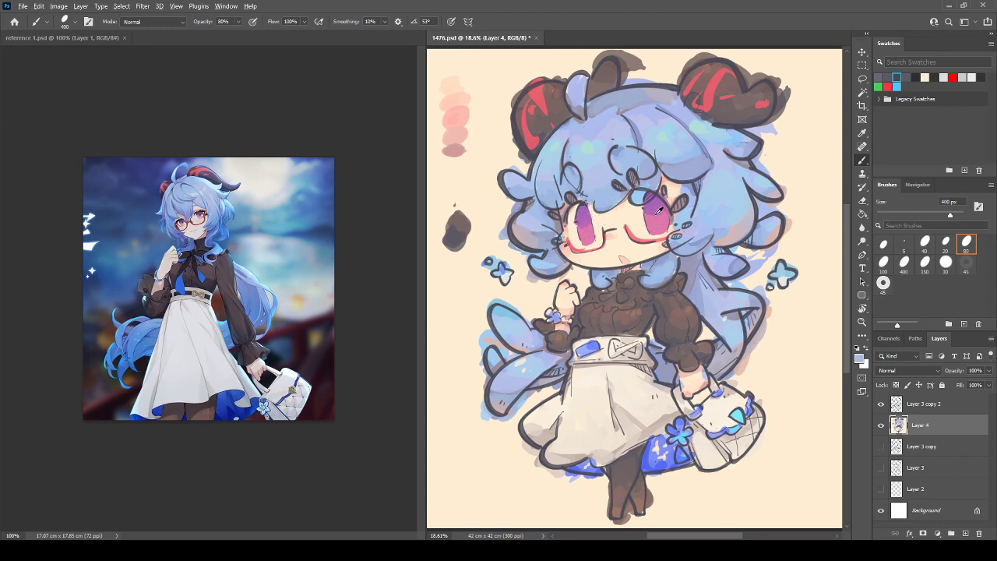
# Pick a coral red and paint the lower part of both irises
pyautogui.click(859, 358)
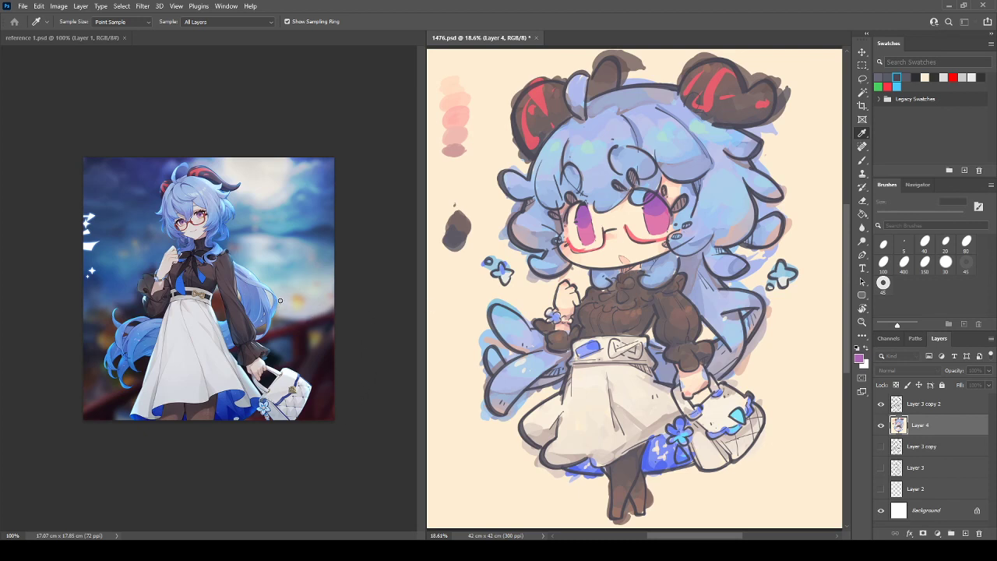
pyautogui.press('b')
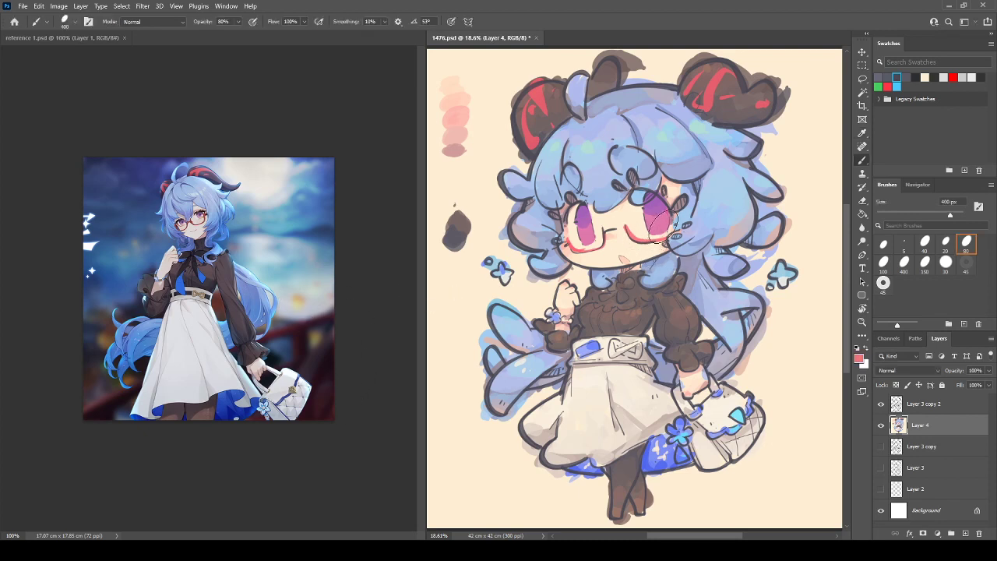
pyautogui.moveTo(662, 223)
pyautogui.mouseDown()
pyautogui.moveTo(654, 229)
pyautogui.moveTo(666, 221)
pyautogui.mouseUp()
pyautogui.moveTo(576, 231); pyautogui.dragTo(589, 232)
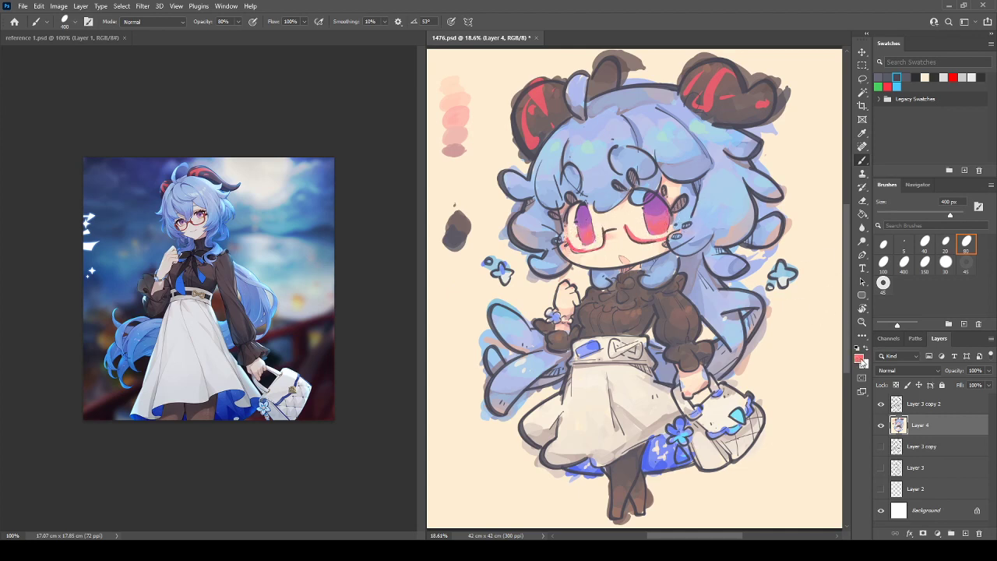
# Pick a light orange and add a glow near the bottom of both irises
pyautogui.press('i')
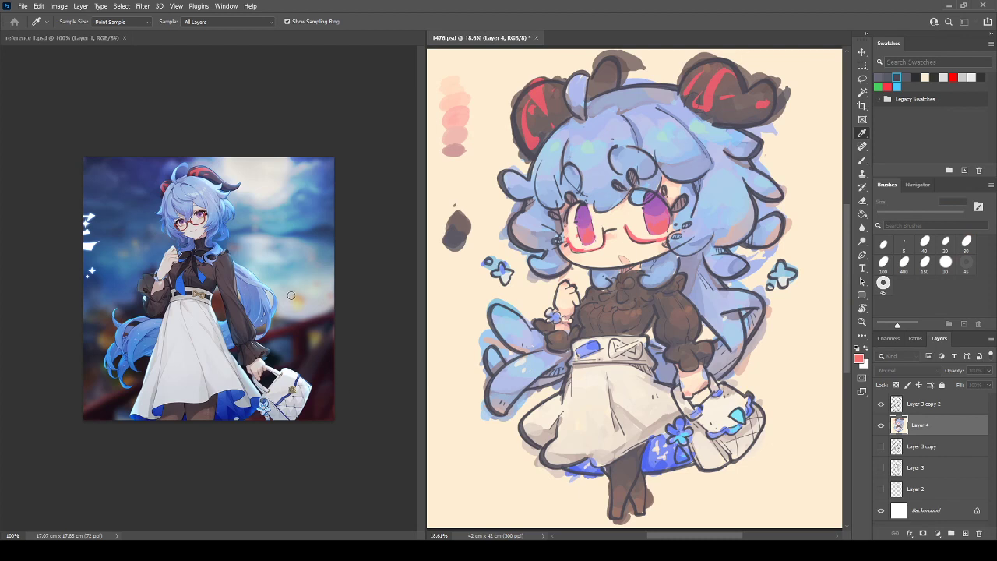
pyautogui.press('b')
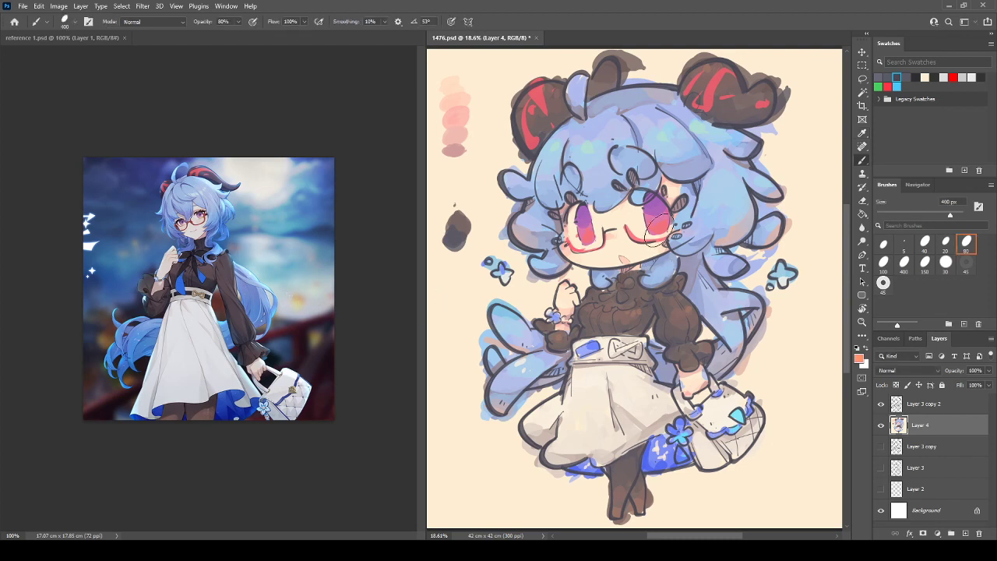
pyautogui.moveTo(666, 225); pyautogui.dragTo(663, 230)
pyautogui.moveTo(596, 238); pyautogui.dragTo(593, 227)
# Pick a muted mauve and a darker grey-violet as brush colours for the eye details
pyautogui.press('i')
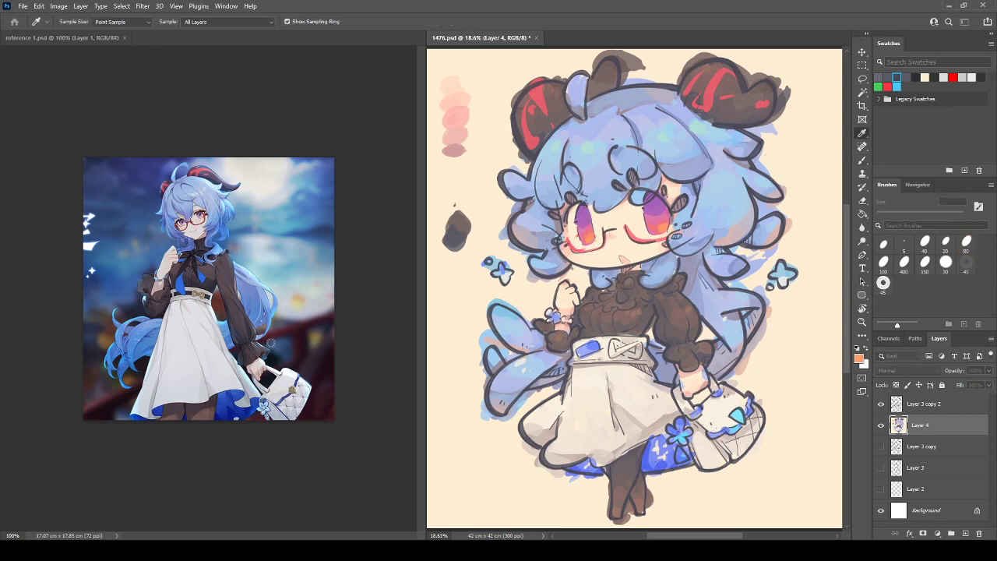
pyautogui.click(457, 292)
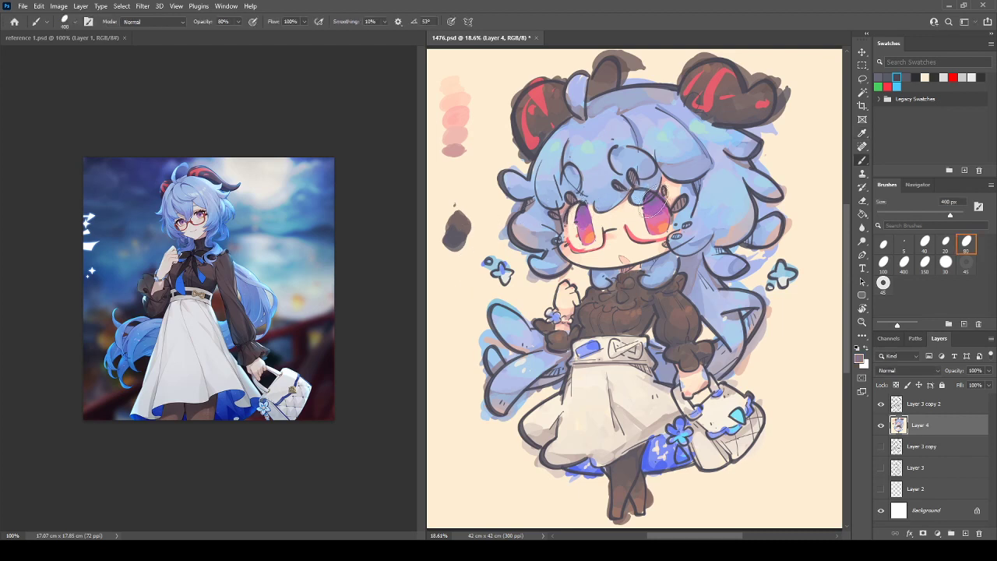
pyautogui.press('i')
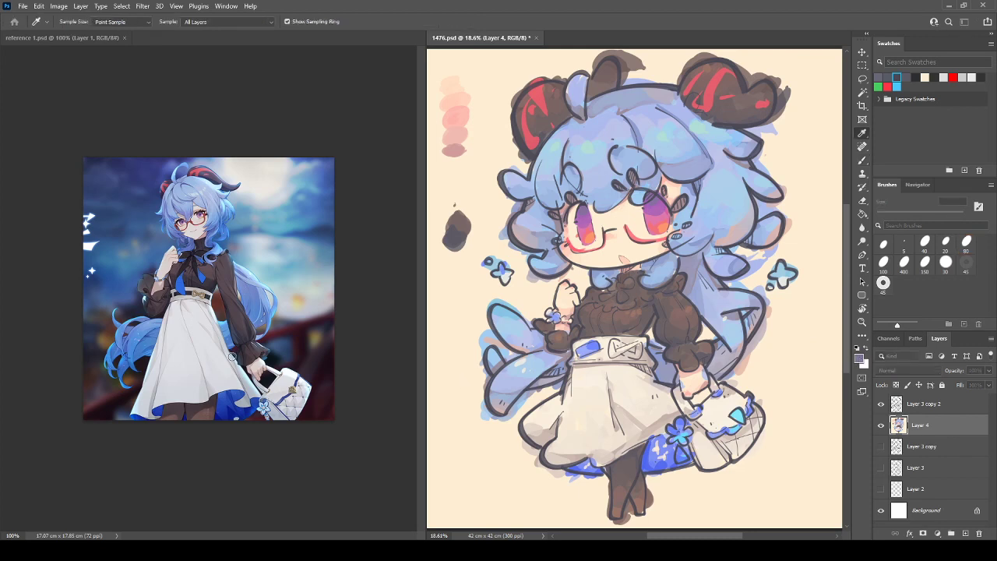
pyautogui.press('b')
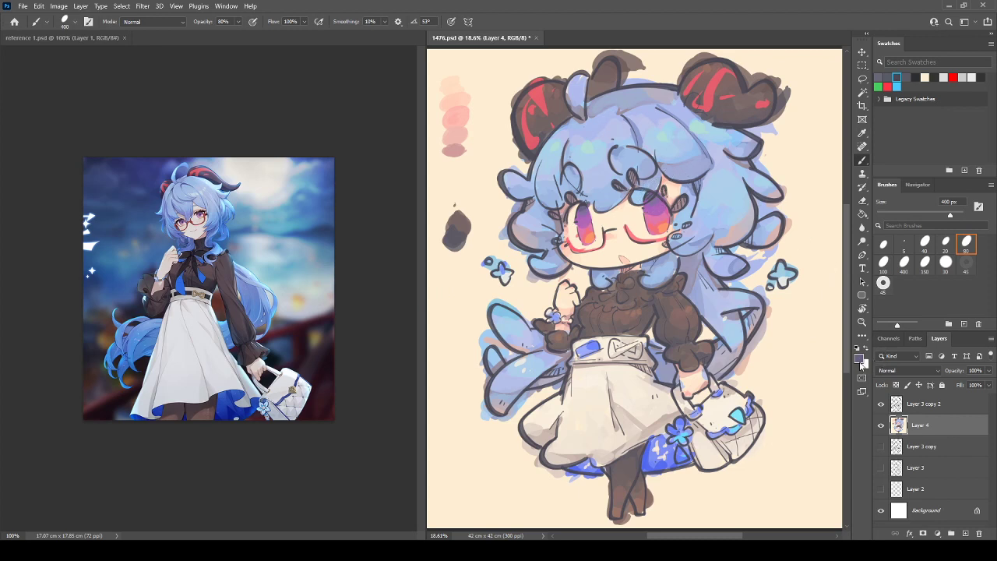
# Pick near-white, light grey and muted mauve tones and shade the whites of both eyes
pyautogui.press('i')
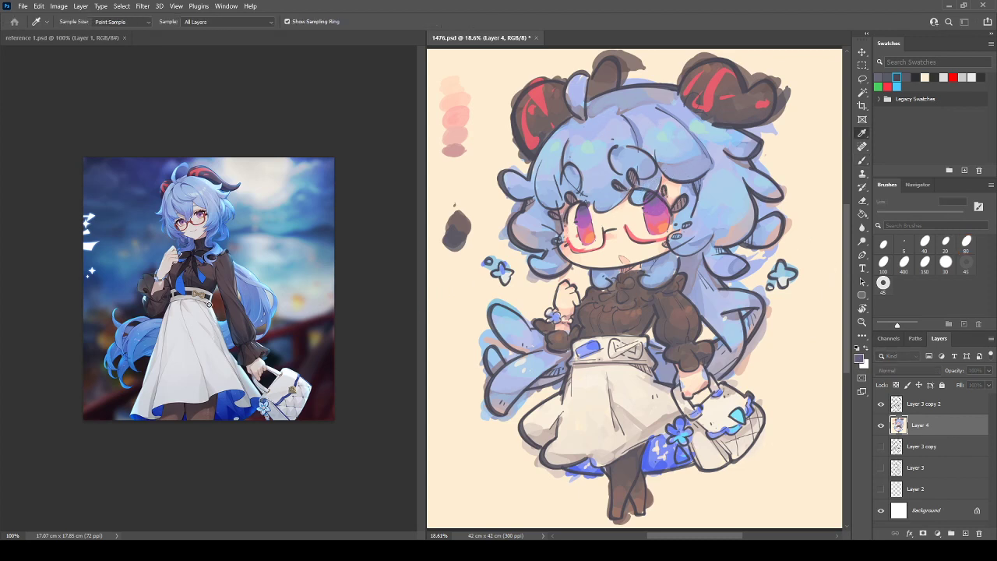
pyautogui.press('b')
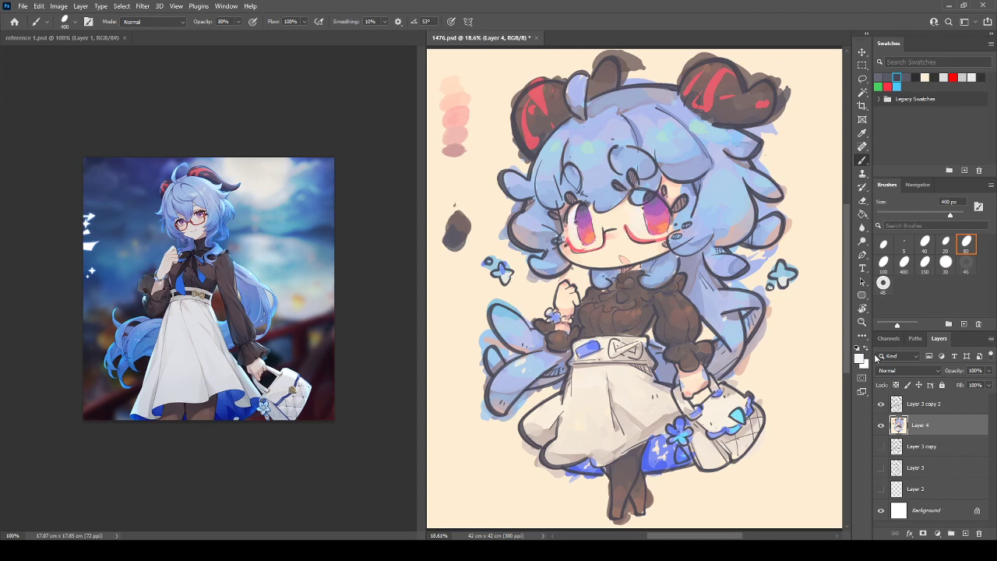
pyautogui.press('i')
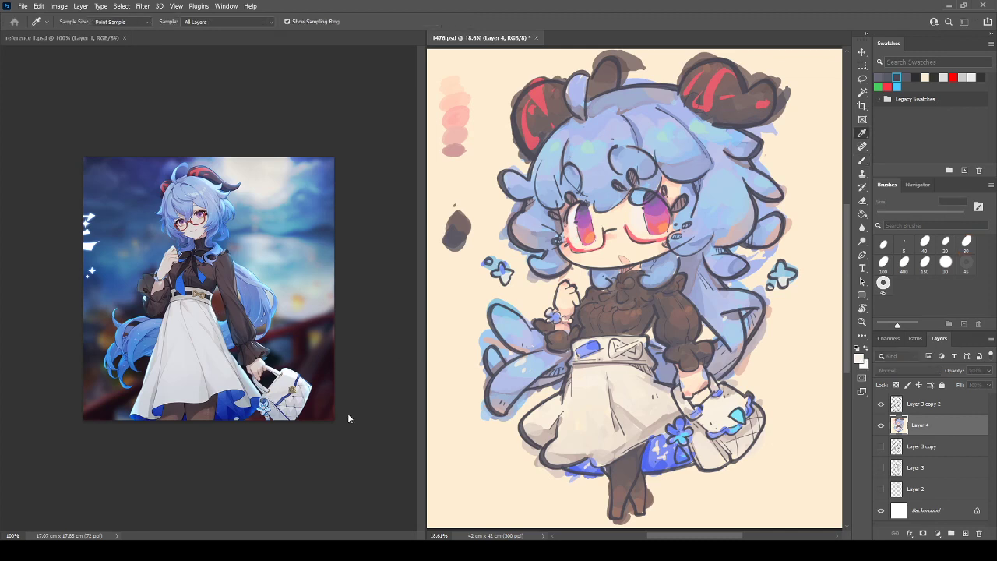
pyautogui.press('b')
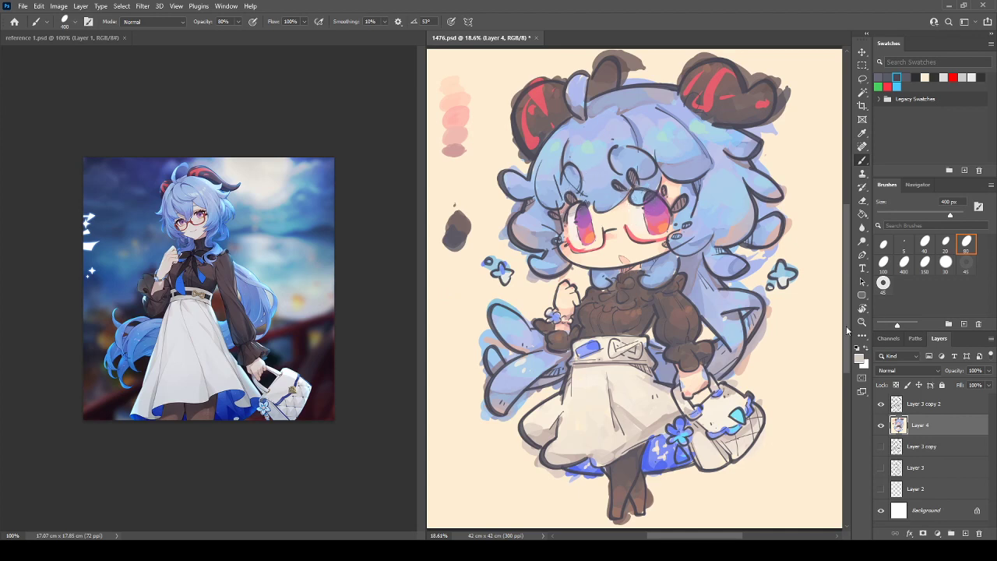
pyautogui.press('i')
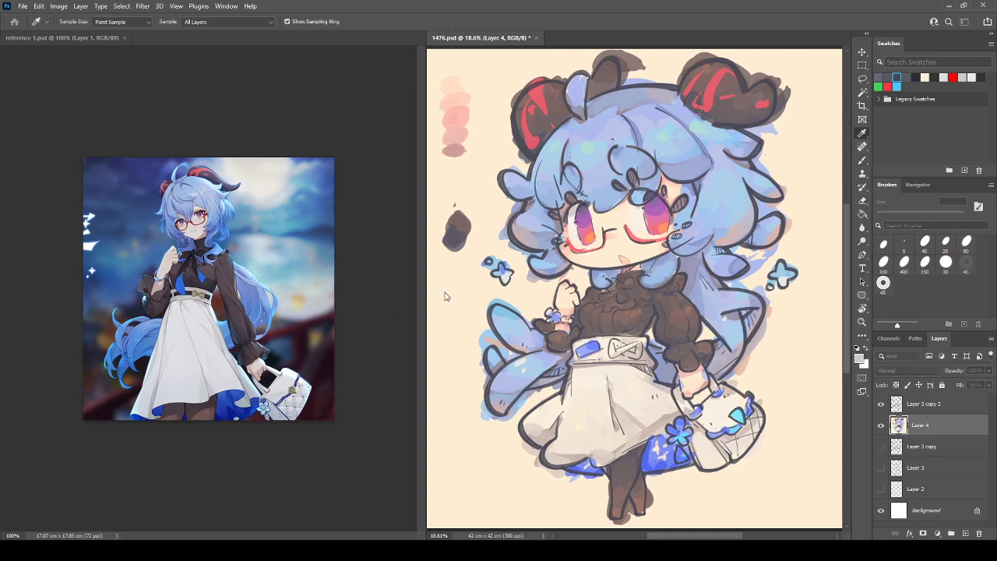
pyautogui.press('b')
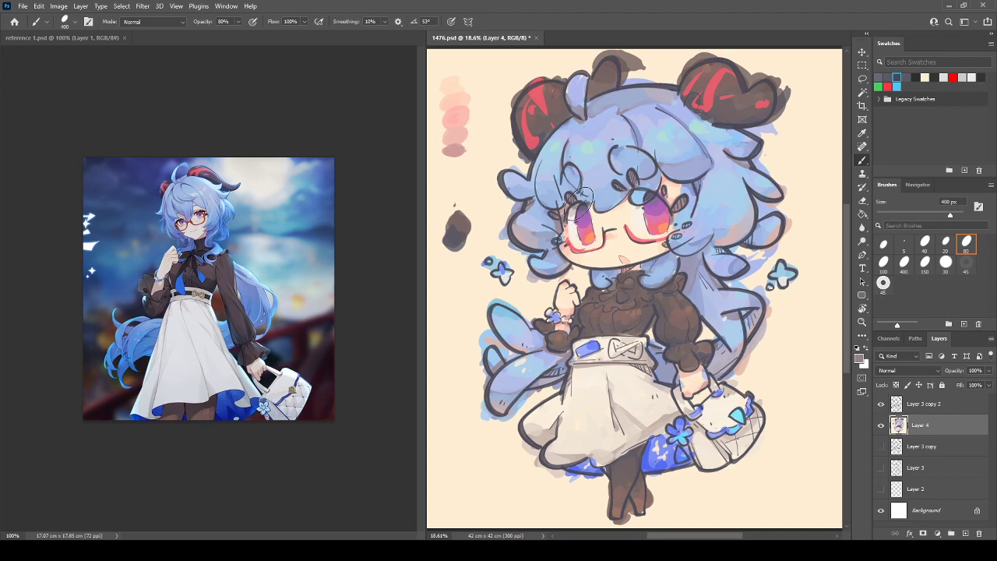
# Refine both irises with sampled eye colours and add small yellow highlights near their tops, checking the drawing mirrored
pyautogui.keyDown('alt'); pyautogui.click(653, 213); pyautogui.keyUp('alt')
pyautogui.hotkey('ctrl', 'shift', 'h')
pyautogui.press('h')
pyautogui.keyDown('alt'); pyautogui.click(640, 212); pyautogui.keyUp('alt')
pyautogui.hotkey('ctrl', 'shift', 'h')
pyautogui.press('h')
pyautogui.keyDown('alt'); pyautogui.click(651, 181); pyautogui.keyUp('alt')
pyautogui.press('i')
pyautogui.hotkey('ctrl', 'shift', 'h')
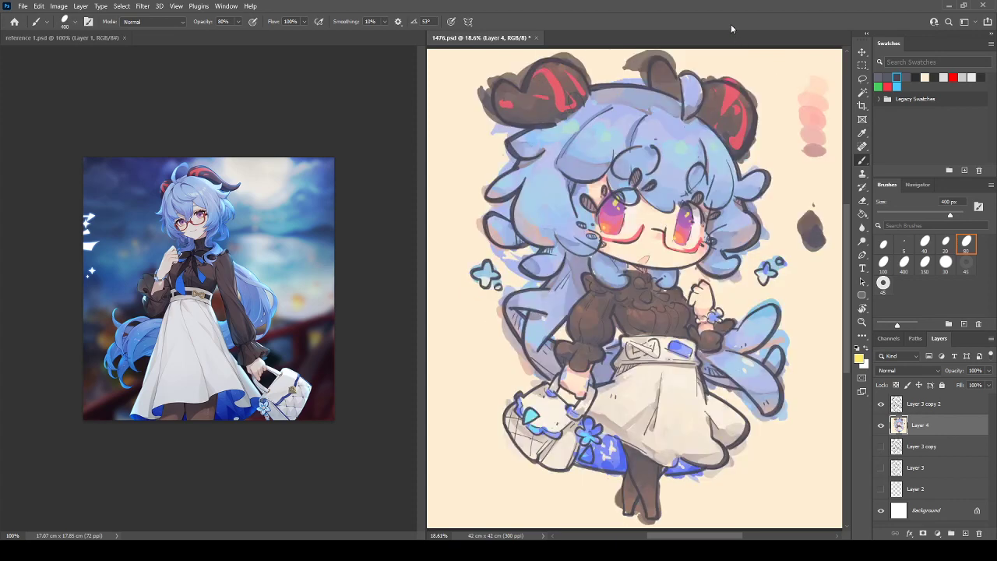
pyautogui.press('h')
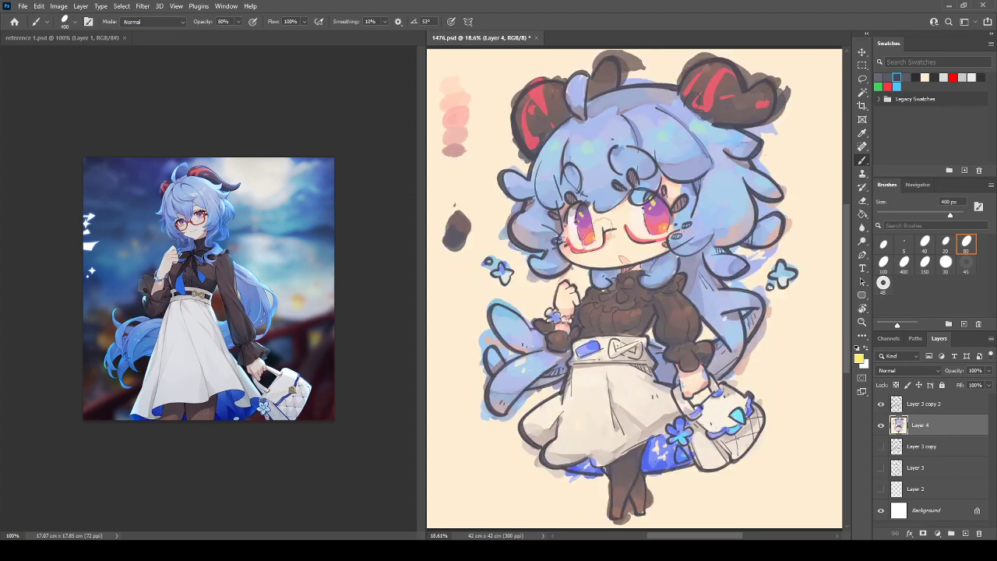
# Sample the blue of the skirt lining and paint the ribbon ends below the collar
pyautogui.keyDown('alt'); pyautogui.click(666, 454); pyautogui.keyUp('alt')
pyautogui.click(620, 295)
pyautogui.click(609, 299)
# Pick a light orange and a yellow and fill the crossed belt buckle with them
pyautogui.press('i')
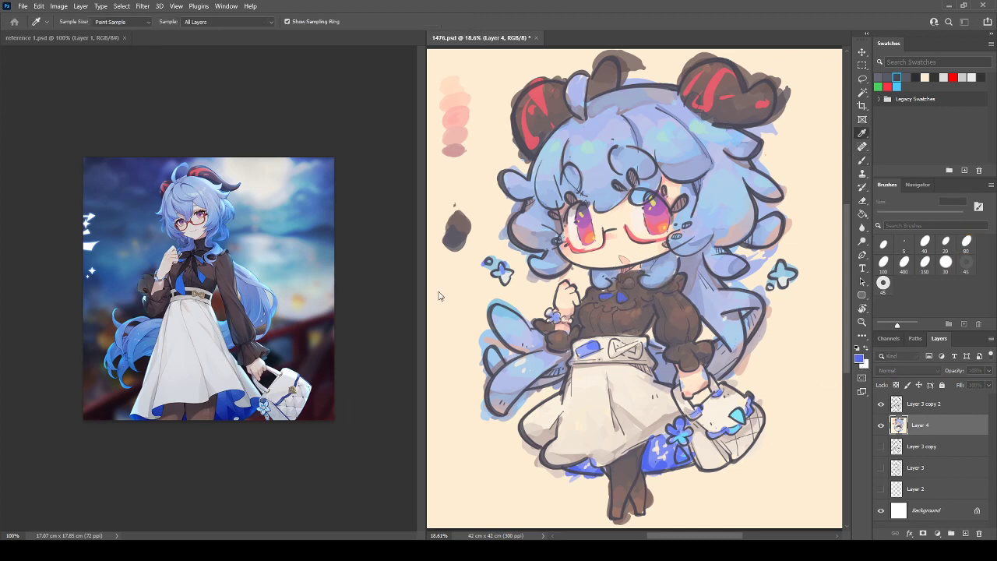
pyautogui.press('b')
pyautogui.moveTo(609, 360)
pyautogui.mouseDown()
pyautogui.moveTo(631, 350)
pyautogui.moveTo(616, 348)
pyautogui.mouseUp()
pyautogui.press('i')
pyautogui.click(447, 294)
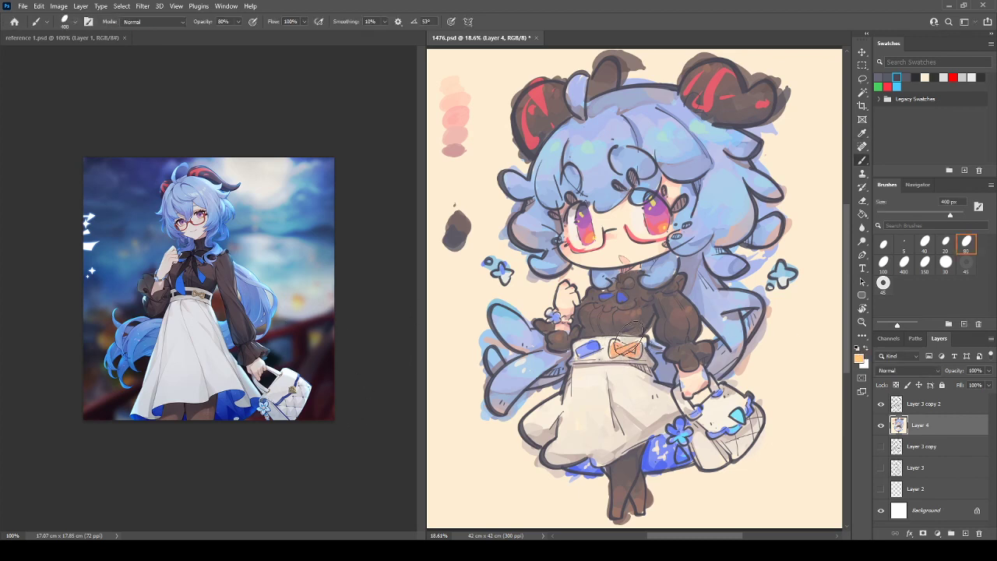
pyautogui.moveTo(613, 349); pyautogui.dragTo(627, 354)
# Pick a brown and a salmon pink and shade the belt buckle
pyautogui.press('i')
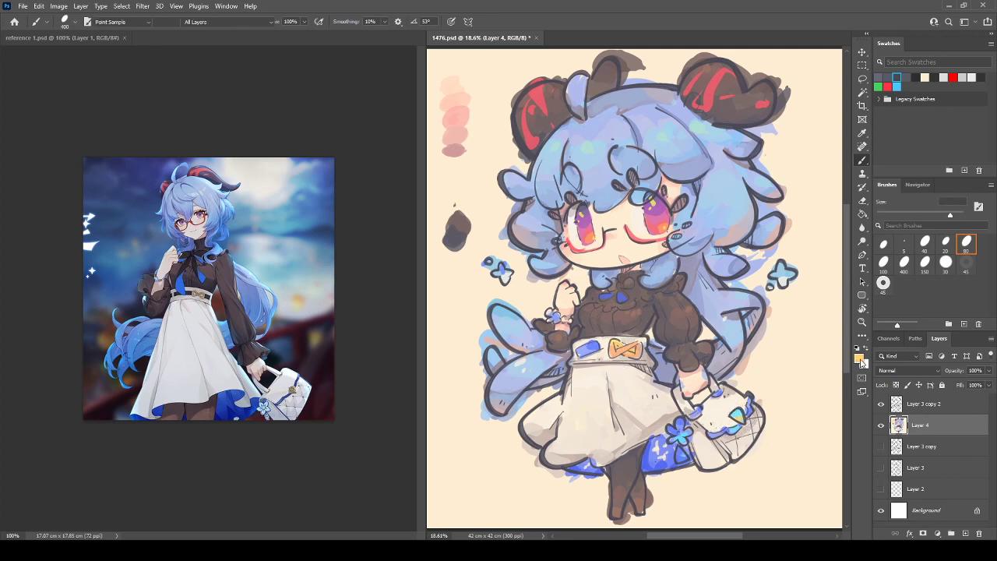
pyautogui.click(447, 300)
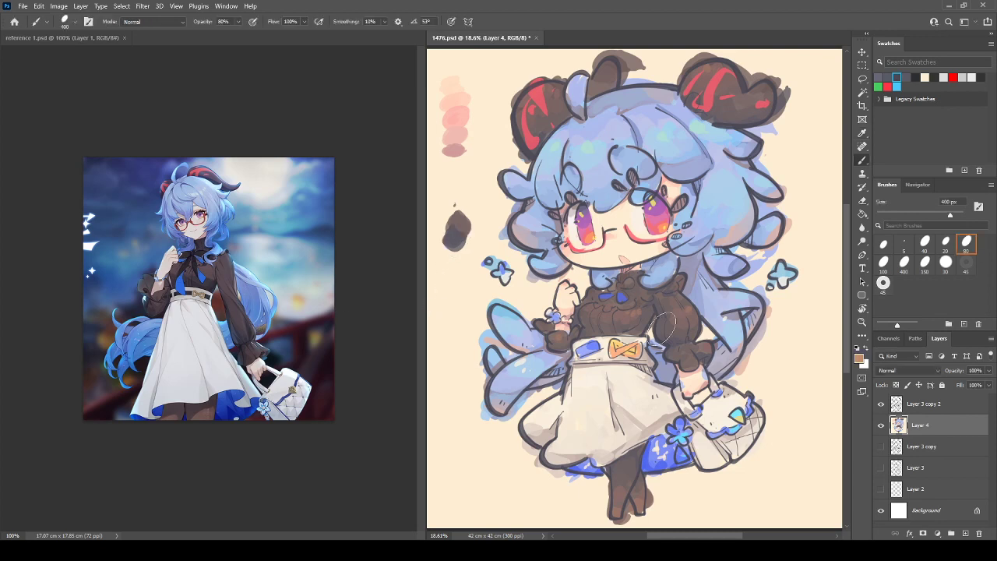
pyautogui.moveTo(620, 348); pyautogui.dragTo(638, 348)
pyautogui.keyDown('alt'); pyautogui.click(640, 352); pyautogui.keyUp('alt')
pyautogui.press('i')
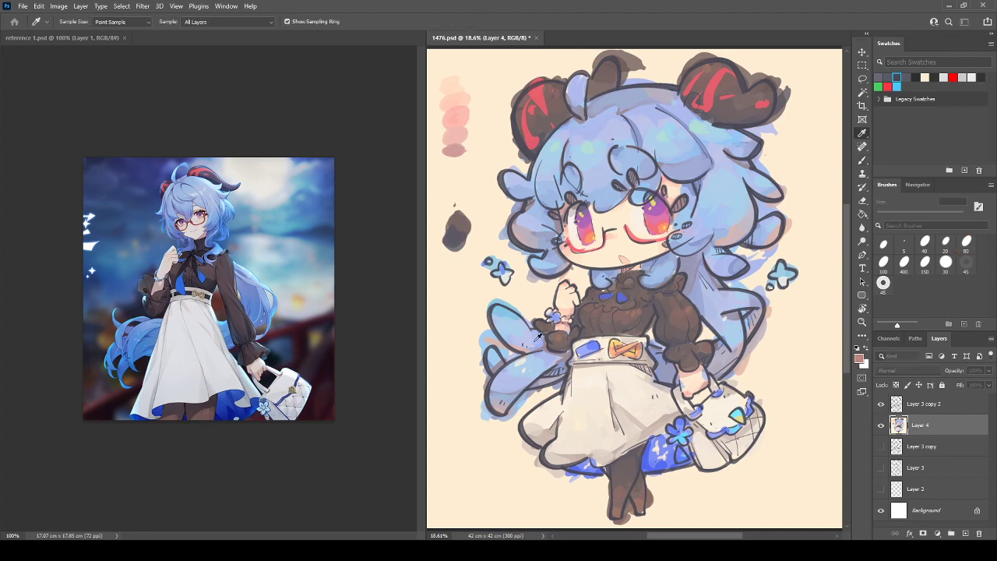
pyautogui.press('b')
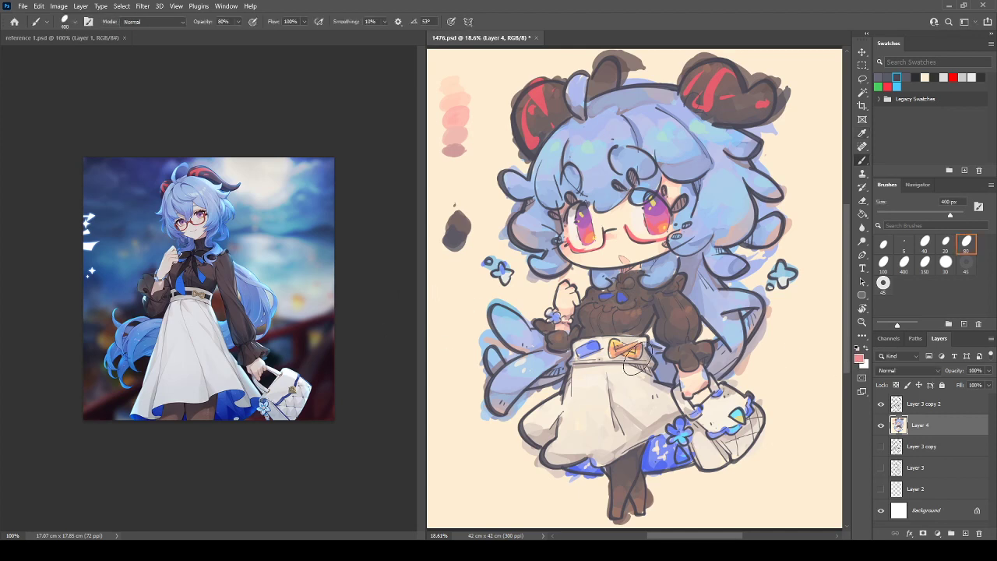
pyautogui.moveTo(637, 360); pyautogui.dragTo(632, 351)
# Touch up the collar ribbon with a colour sampled from it and sample the cream of the skirt
pyautogui.keyDown('alt'); pyautogui.click(621, 293); pyautogui.keyUp('alt')
pyautogui.moveTo(624, 287); pyautogui.dragTo(629, 281)
pyautogui.keyDown('alt'); pyautogui.click(626, 370); pyautogui.keyUp('alt')
# Pick a coral orange and paint warm accents on both shoes
pyautogui.click(859, 359)
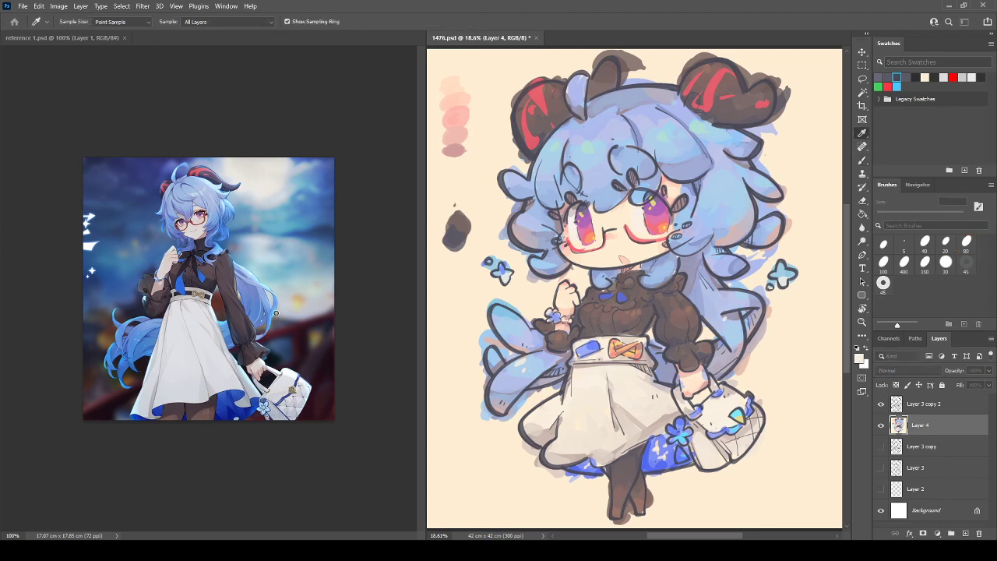
pyautogui.press('Return')
pyautogui.moveTo(617, 517)
pyautogui.mouseDown()
pyautogui.moveTo(650, 473)
pyautogui.moveTo(644, 504)
pyautogui.mouseUp()
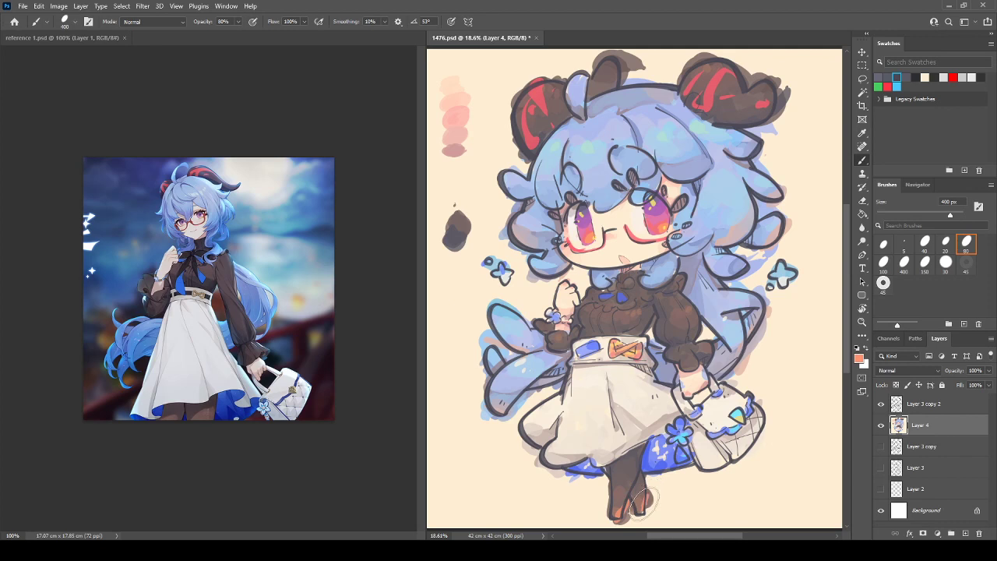
# Sample the blue near the bag's flower, dab blue and lavender spots on the skirt, and check the drawing mirrored
pyautogui.keyDown('alt'); pyautogui.click(683, 439); pyautogui.keyUp('alt')
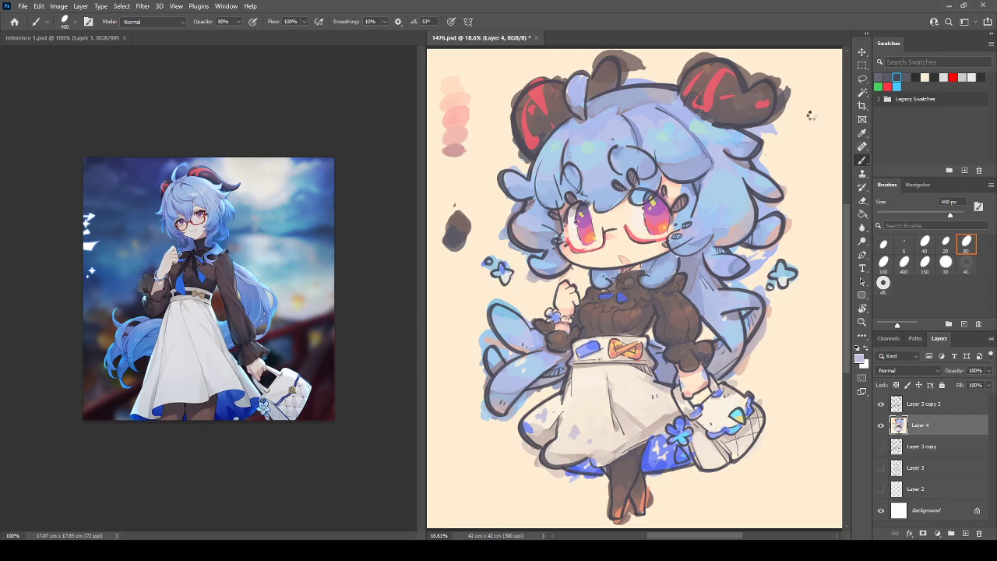
pyautogui.hotkey('ctrl', 'shift', 'h')
pyautogui.hotkey('ctrl', 'shift', 'h')
# Pick periwinkle, grey-violet and brighter blue tones and paint colour variation across the hair
pyautogui.press('i')
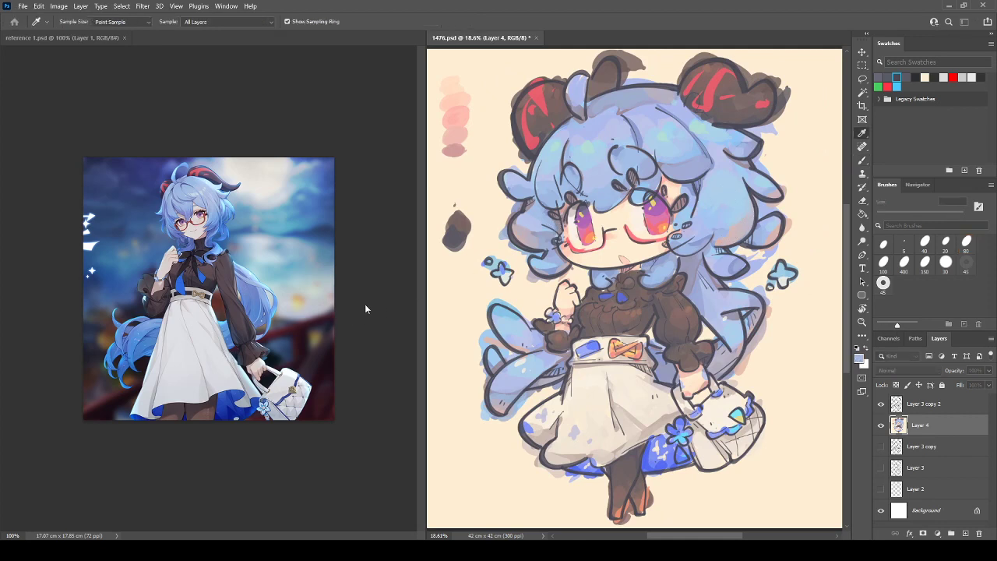
pyautogui.press('b')
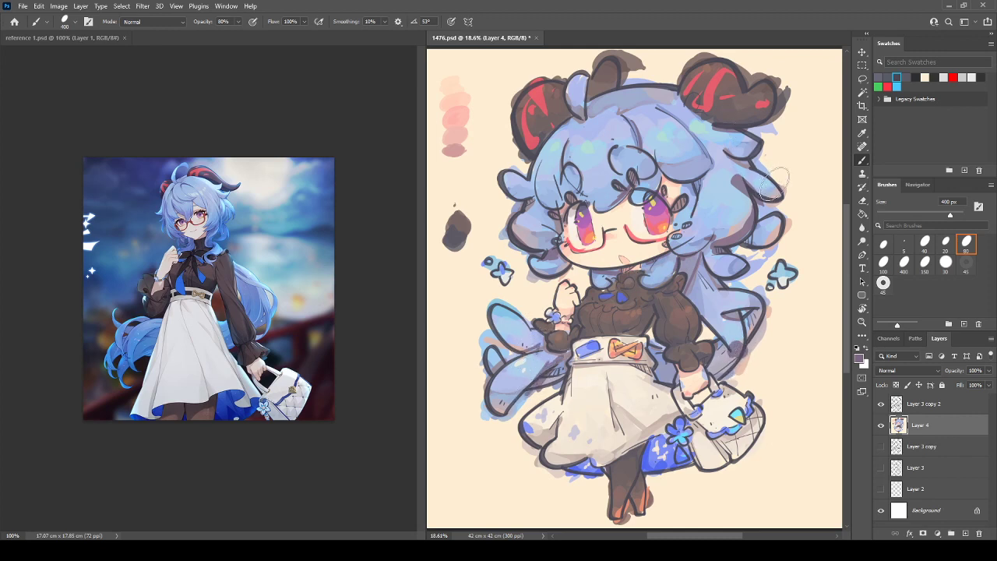
pyautogui.press('i')
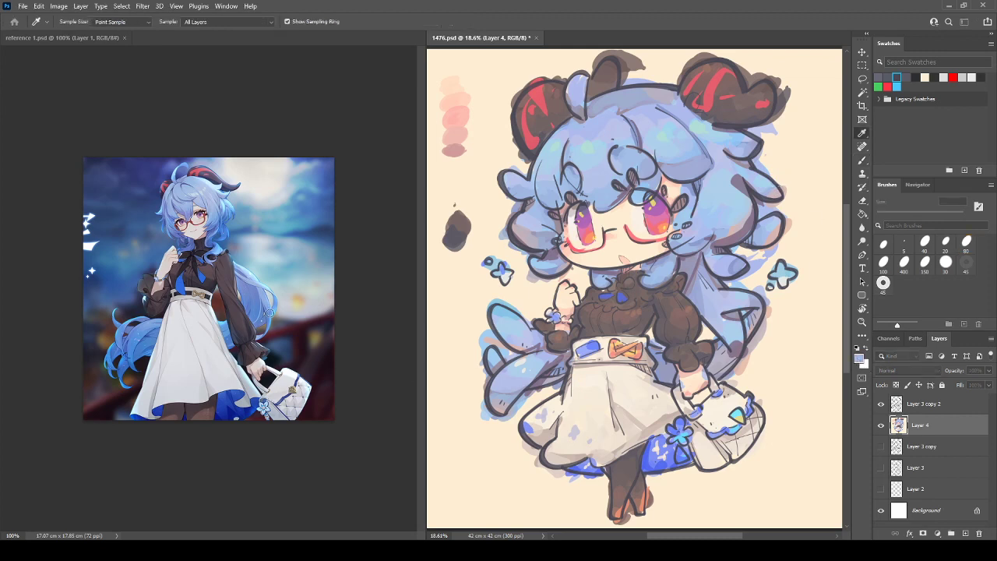
pyautogui.press('b')
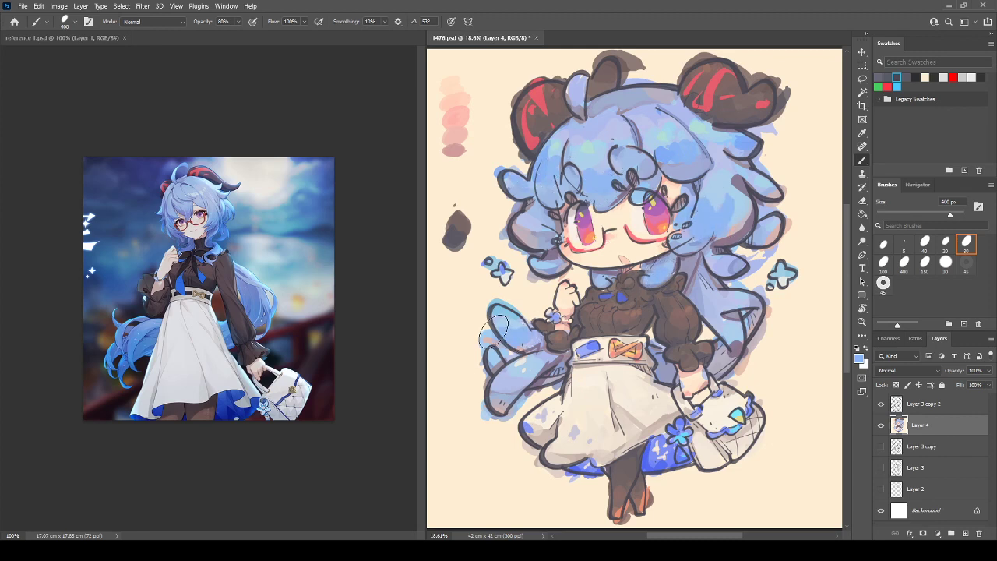
# Blend the fringe above the eyes using blue and lavender tones sampled from the hair
pyautogui.keyDown('alt'); pyautogui.click(614, 192); pyautogui.keyUp('alt')
pyautogui.moveTo(613, 194); pyautogui.dragTo(622, 196)
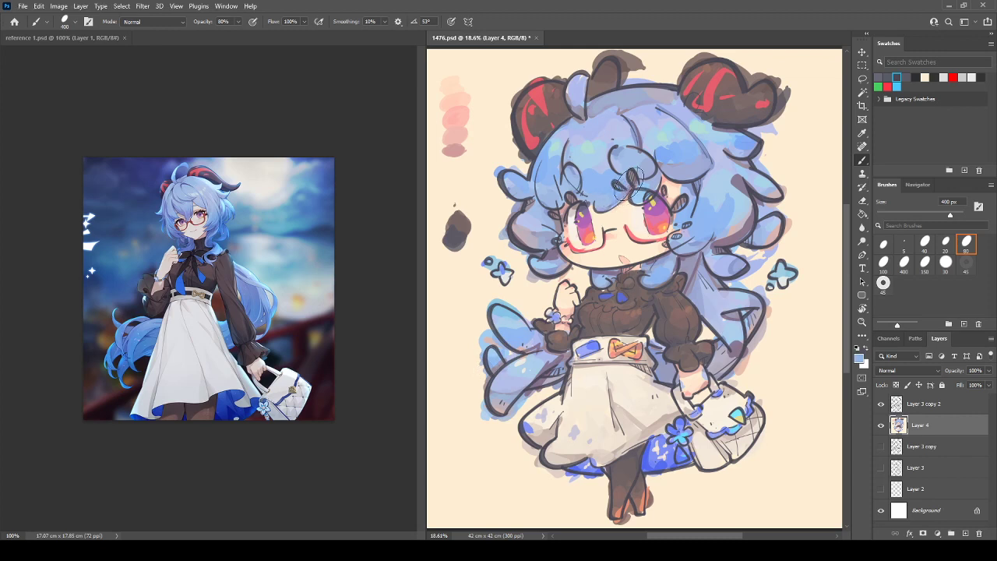
pyautogui.keyDown('alt'); pyautogui.click(742, 228); pyautogui.keyUp('alt')
pyautogui.moveTo(597, 198)
pyautogui.mouseDown()
pyautogui.moveTo(593, 191)
pyautogui.moveTo(614, 198)
pyautogui.mouseUp()
pyautogui.keyDown('alt'); pyautogui.click(597, 193); pyautogui.keyUp('alt')
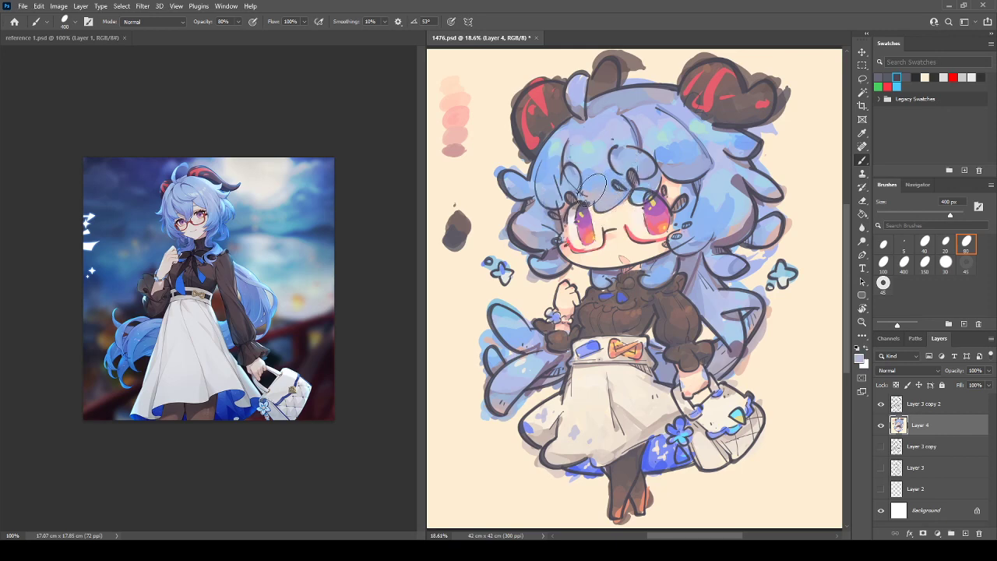
# Check the drawing mirrored, restore its orientation and save the document
pyautogui.hotkey('ctrl', 'shift', 'h')
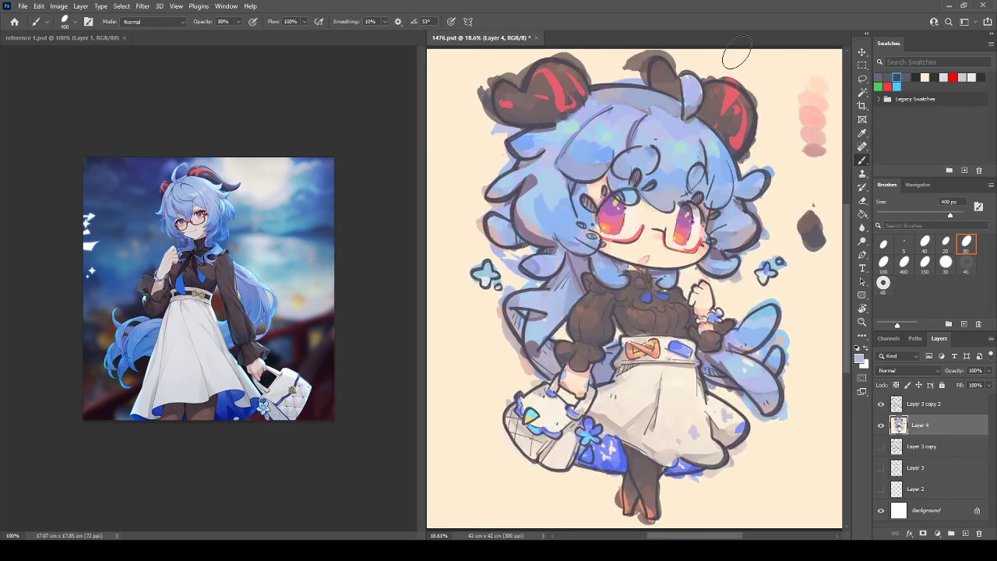
pyautogui.hotkey('ctrl', 'shift', 'h')
pyautogui.hotkey('ctrl', 's')
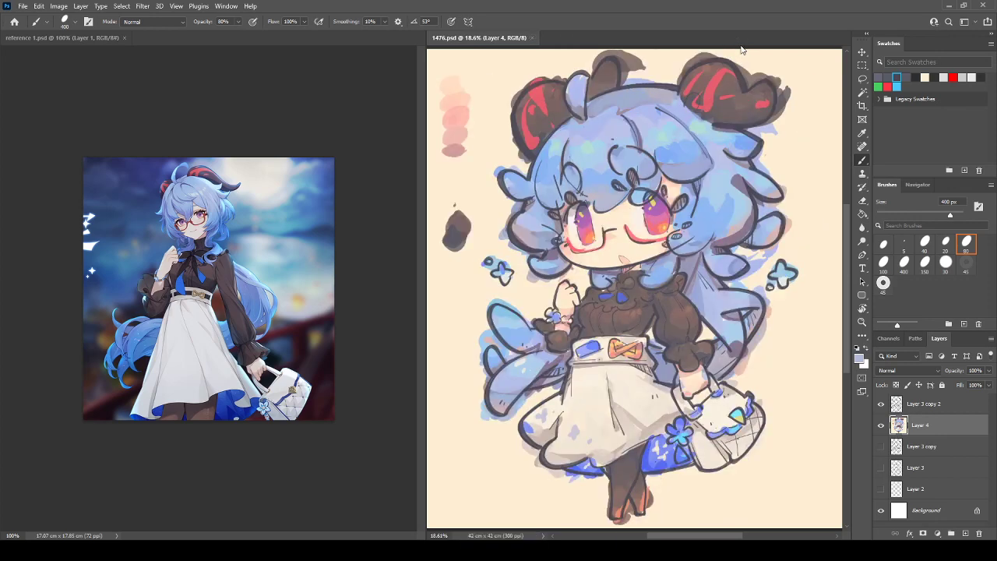